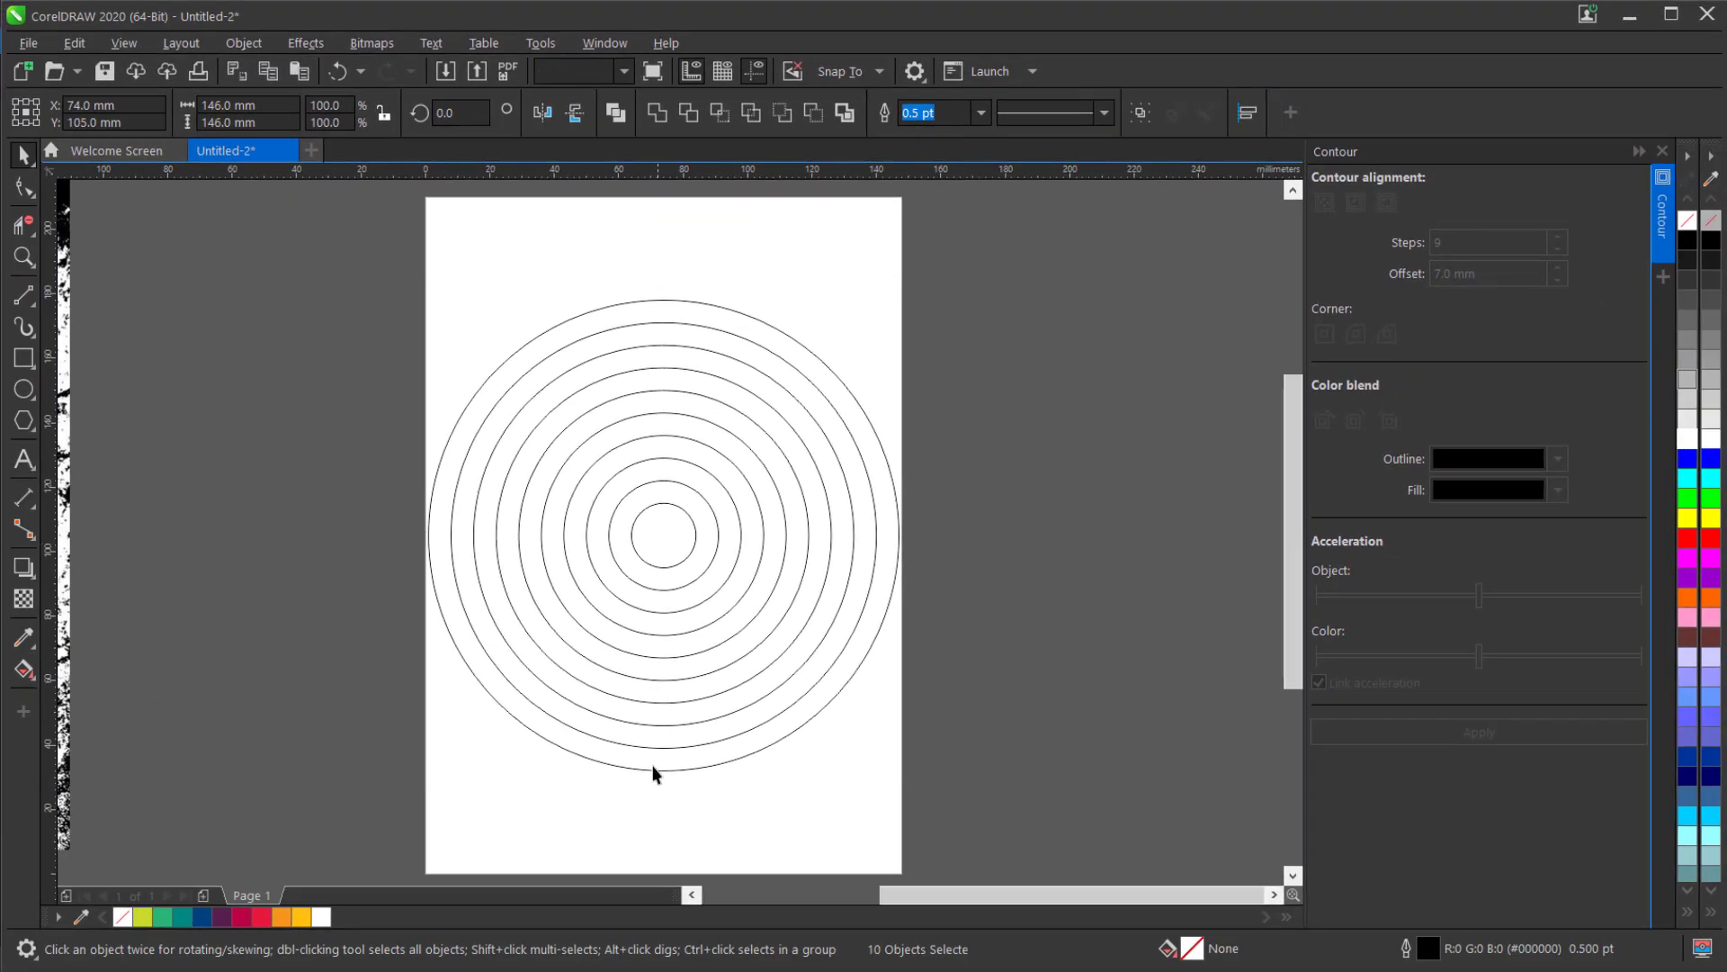
# Fill the four innermost concentric circles, from the center outward, with white, yellow, orange and red.
pyautogui.click(646, 778)
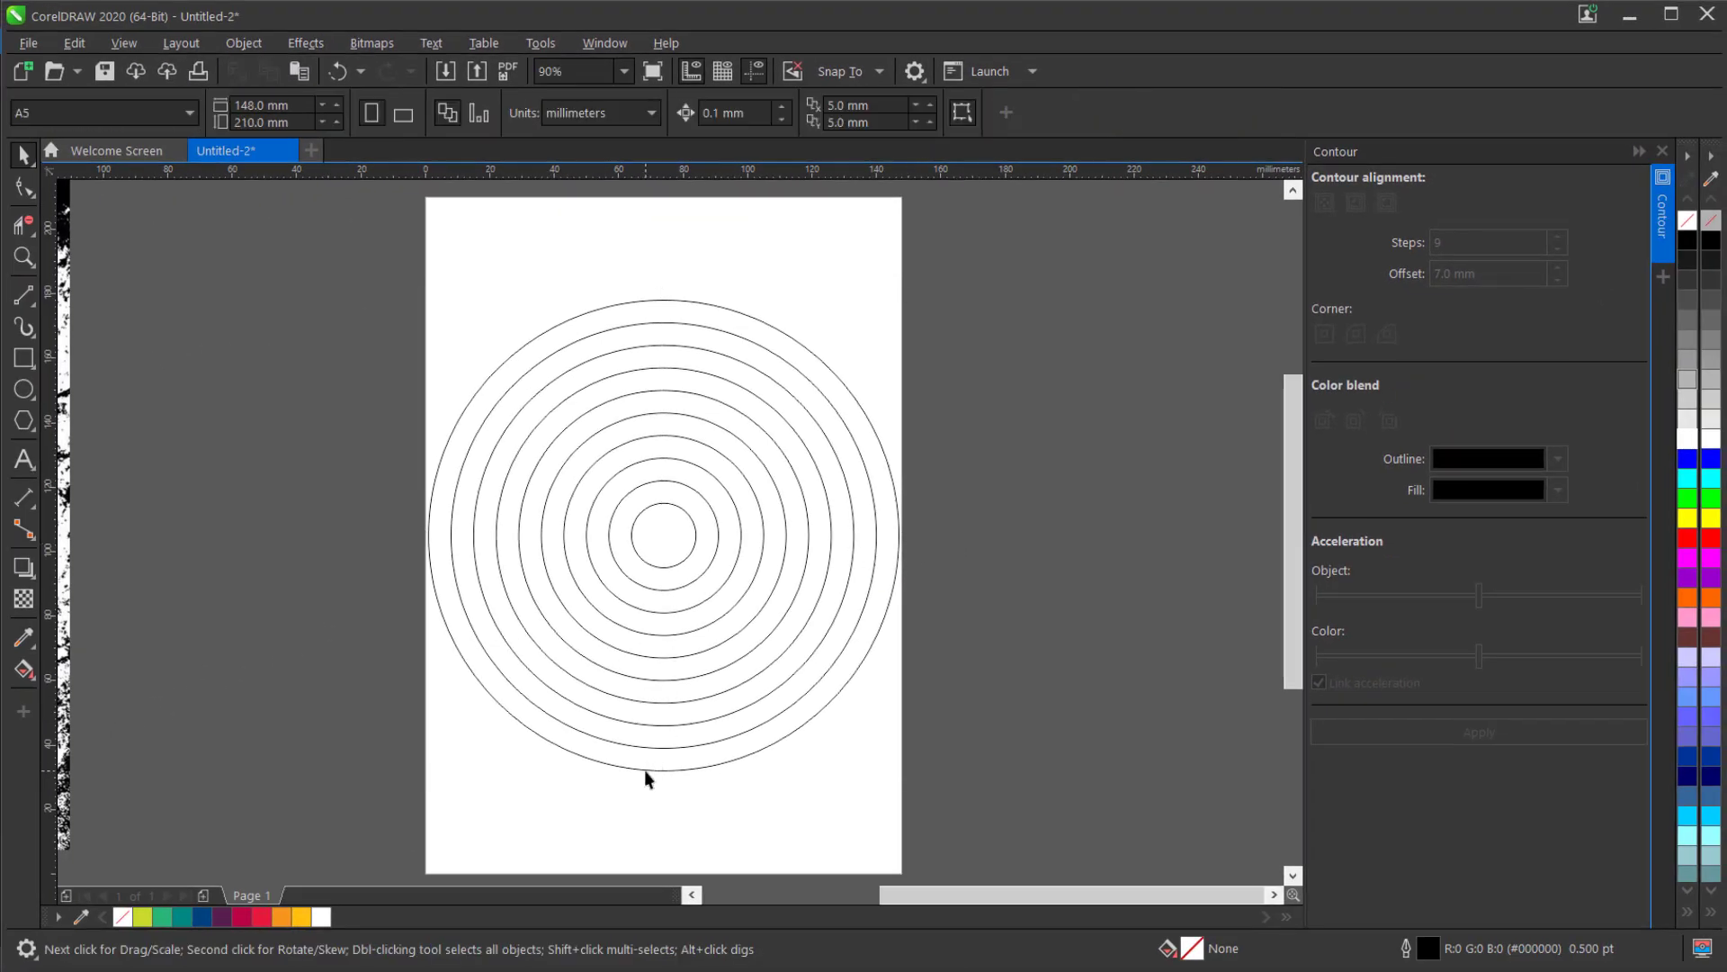
pyautogui.scroll(3, 662, 563)
pyautogui.click(663, 570)
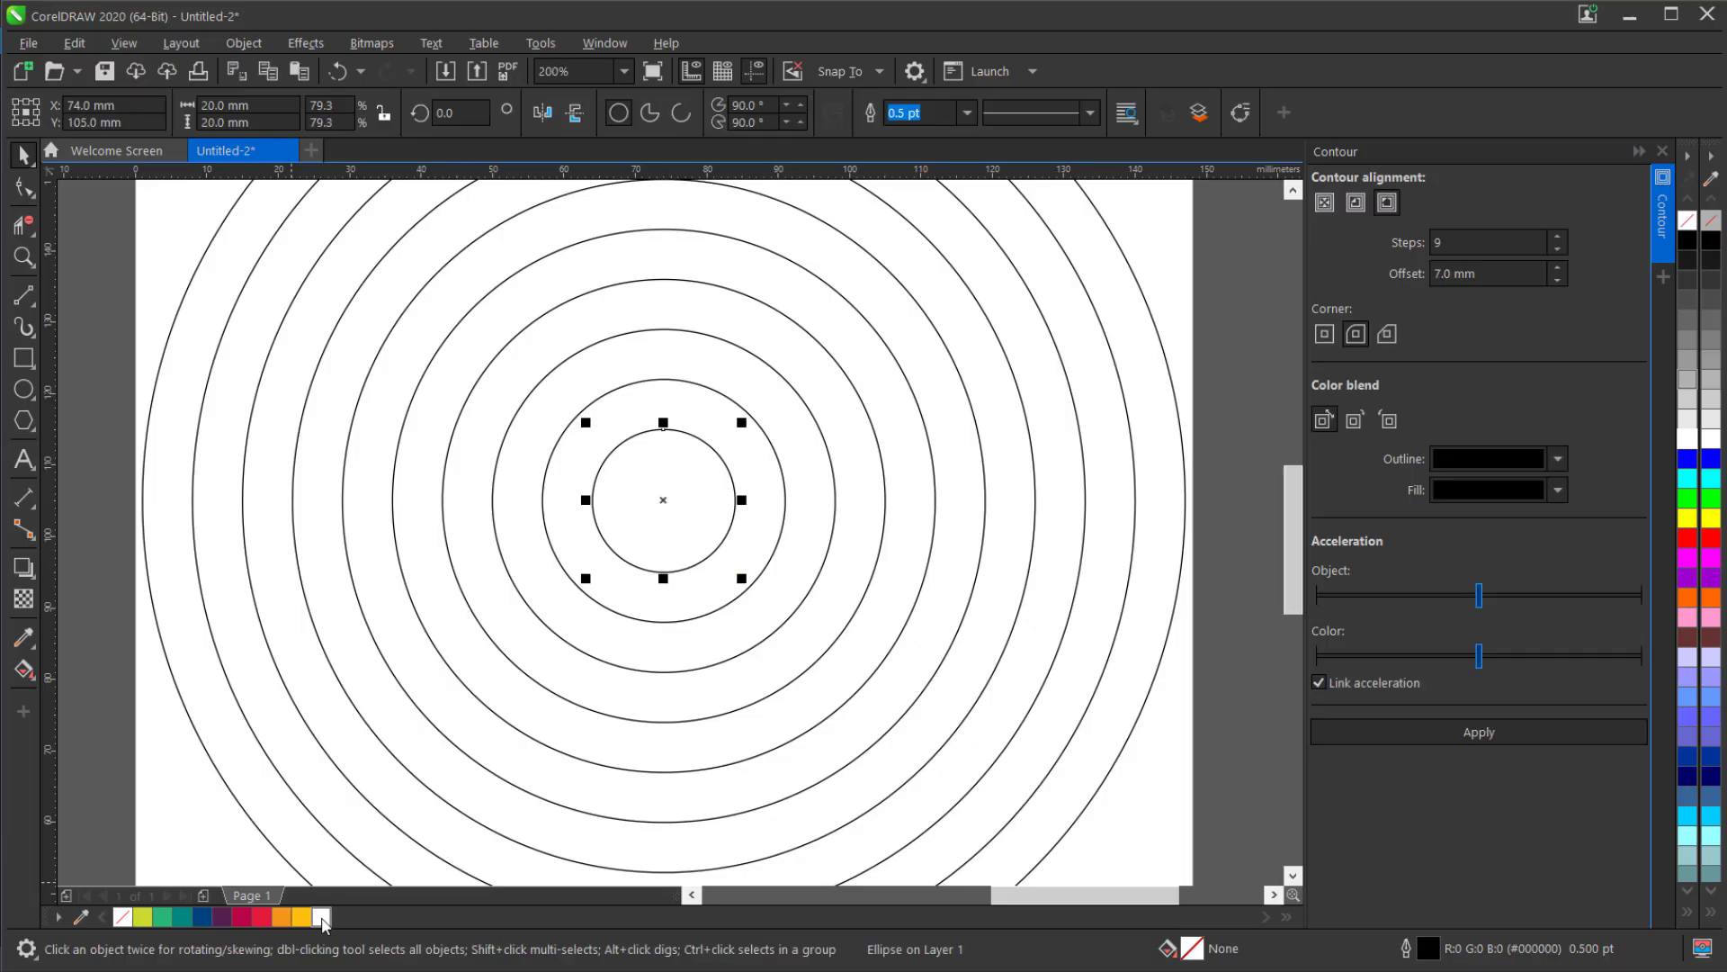
pyautogui.click(619, 605)
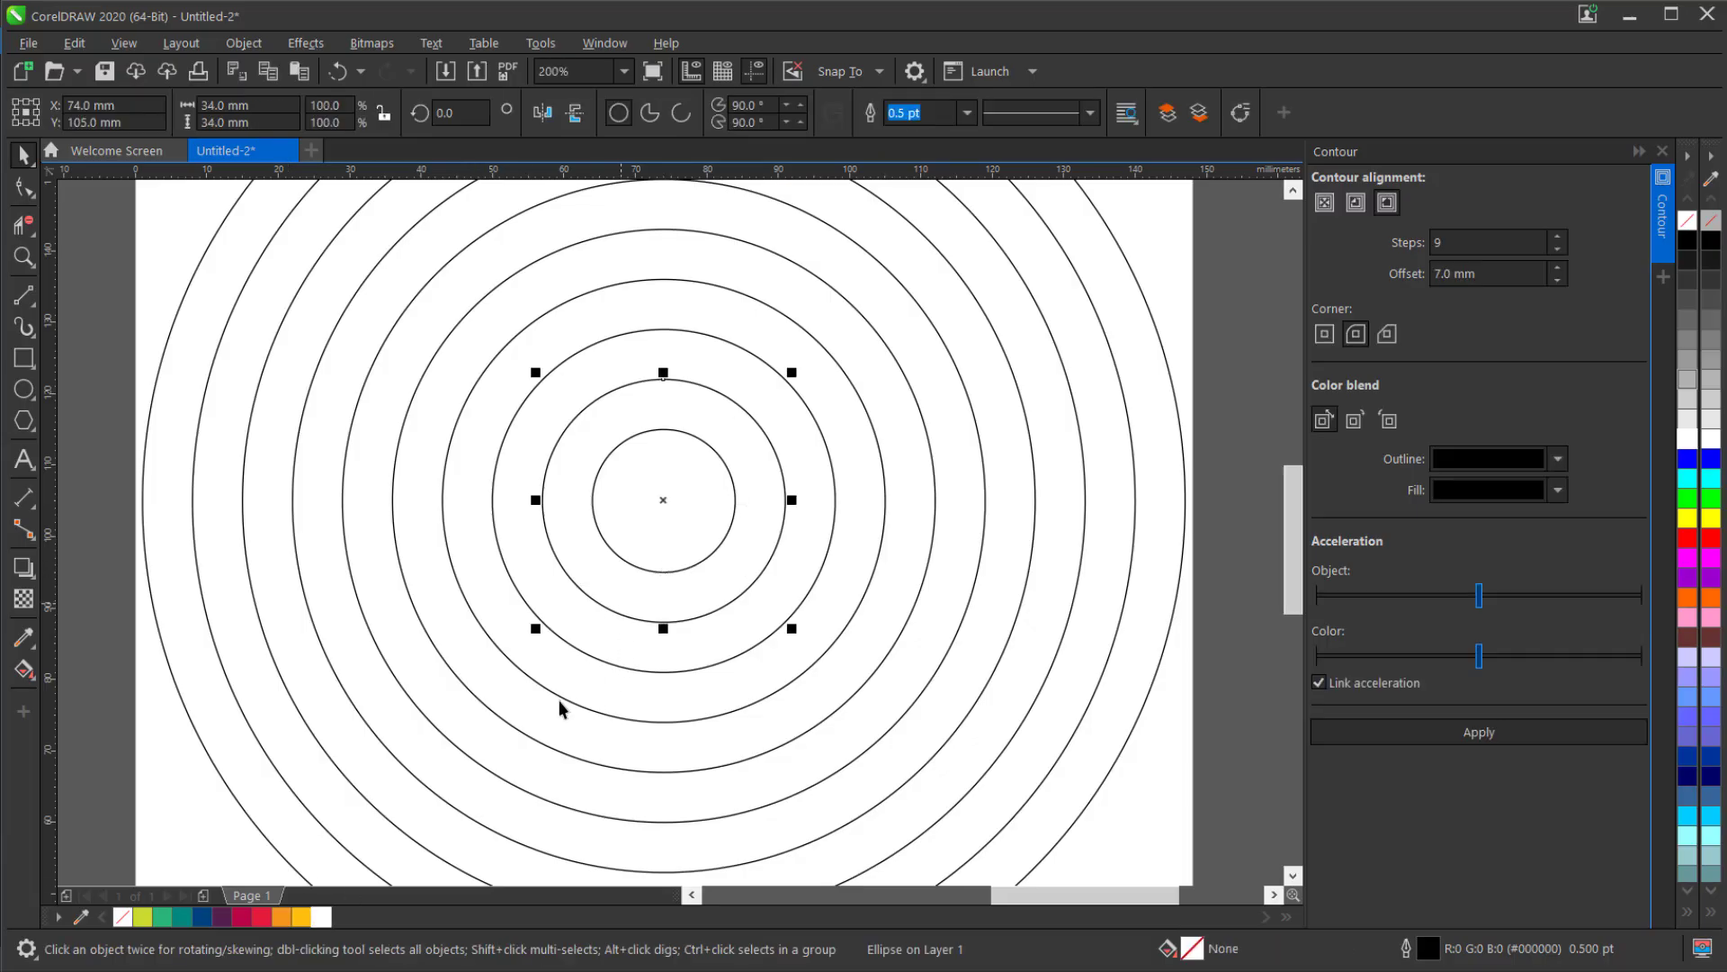
pyautogui.click(302, 916)
pyautogui.click(608, 662)
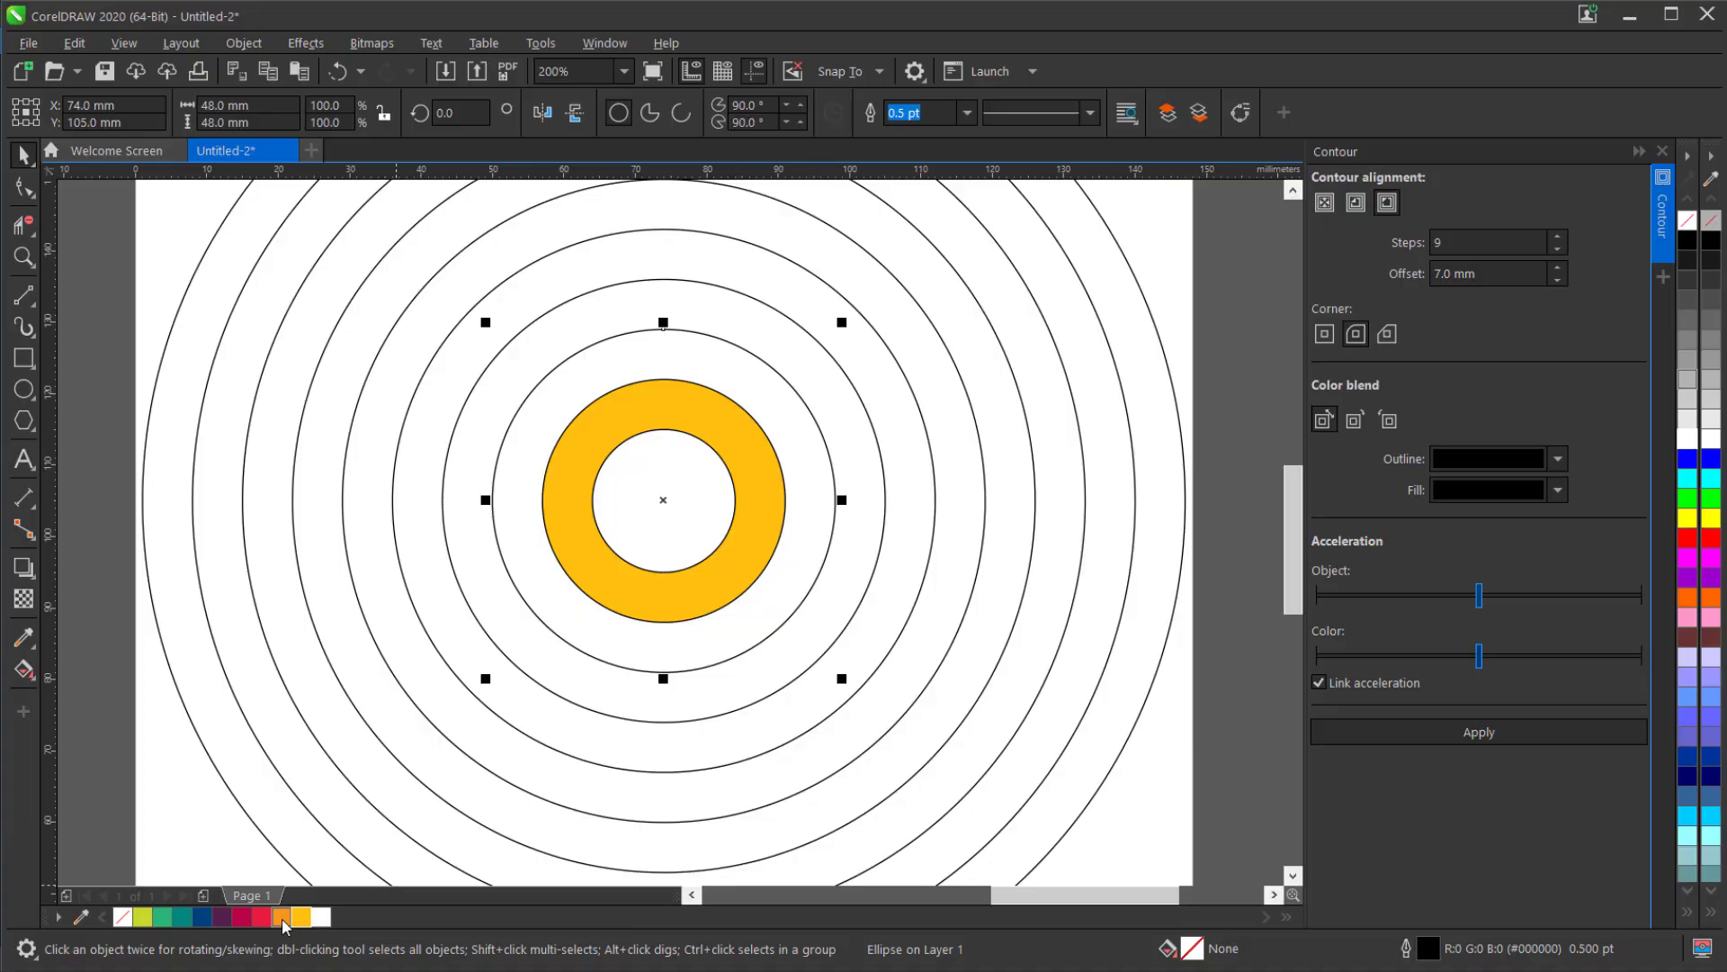
pyautogui.click(582, 694)
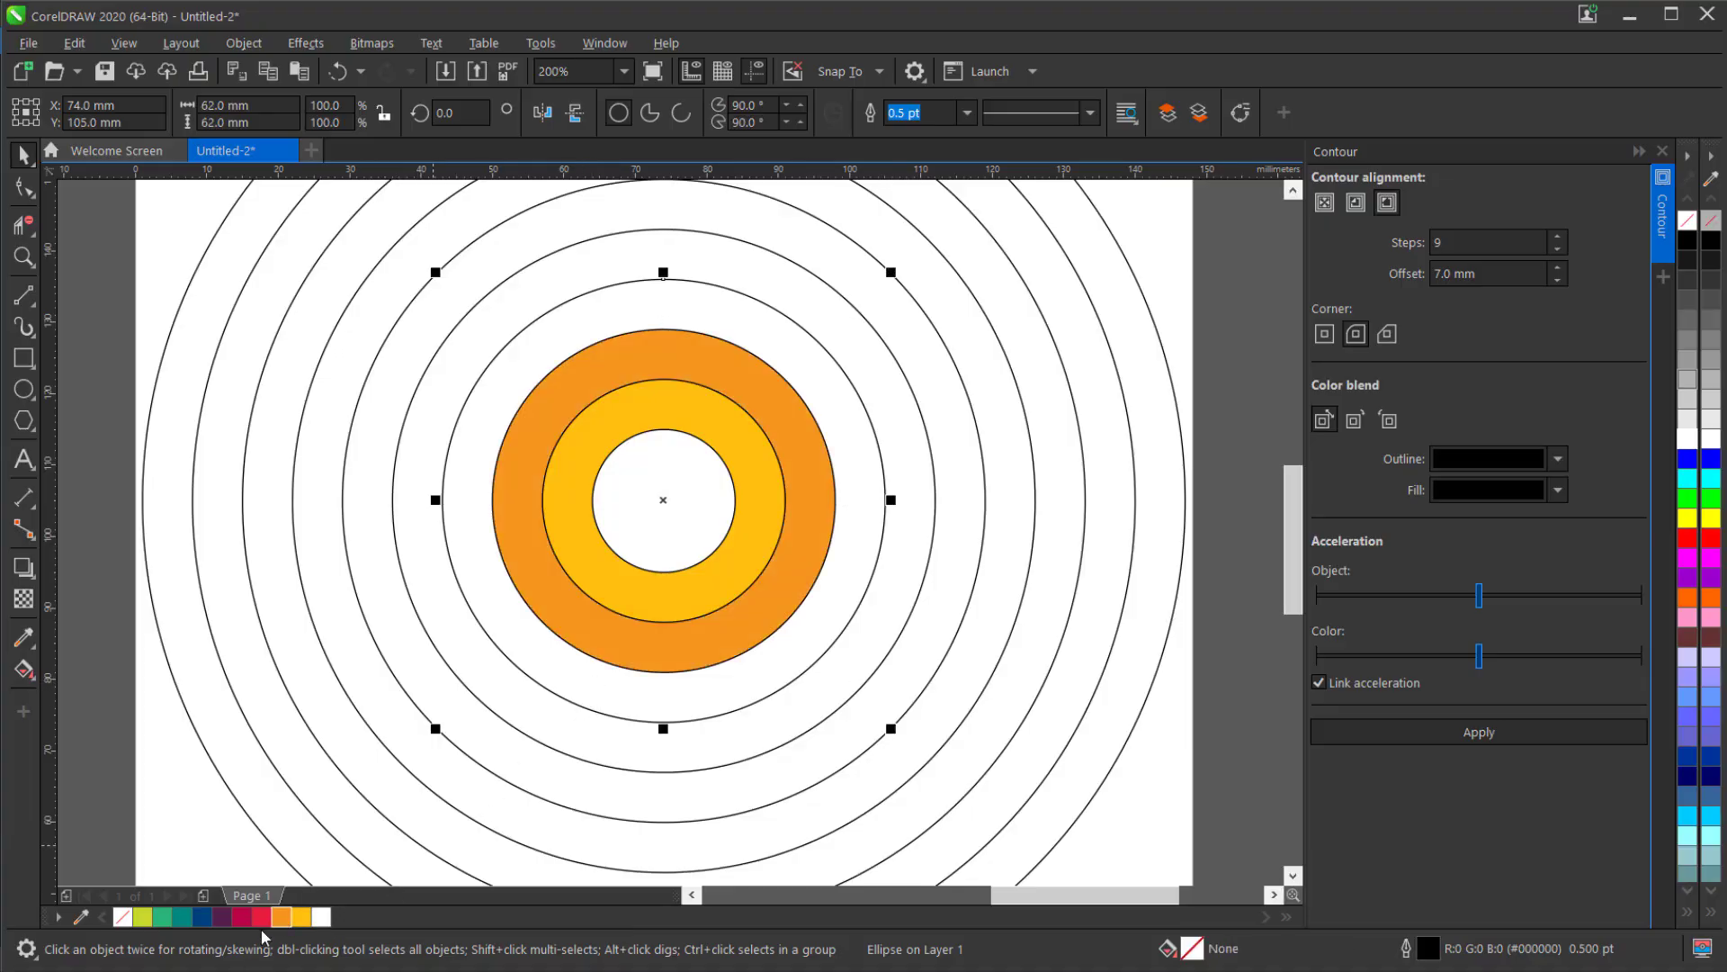
pyautogui.click(262, 920)
# Fill the fifth, sixth and seventh circles from the center with crimson, dark purple and dark blue.
pyautogui.click(601, 753)
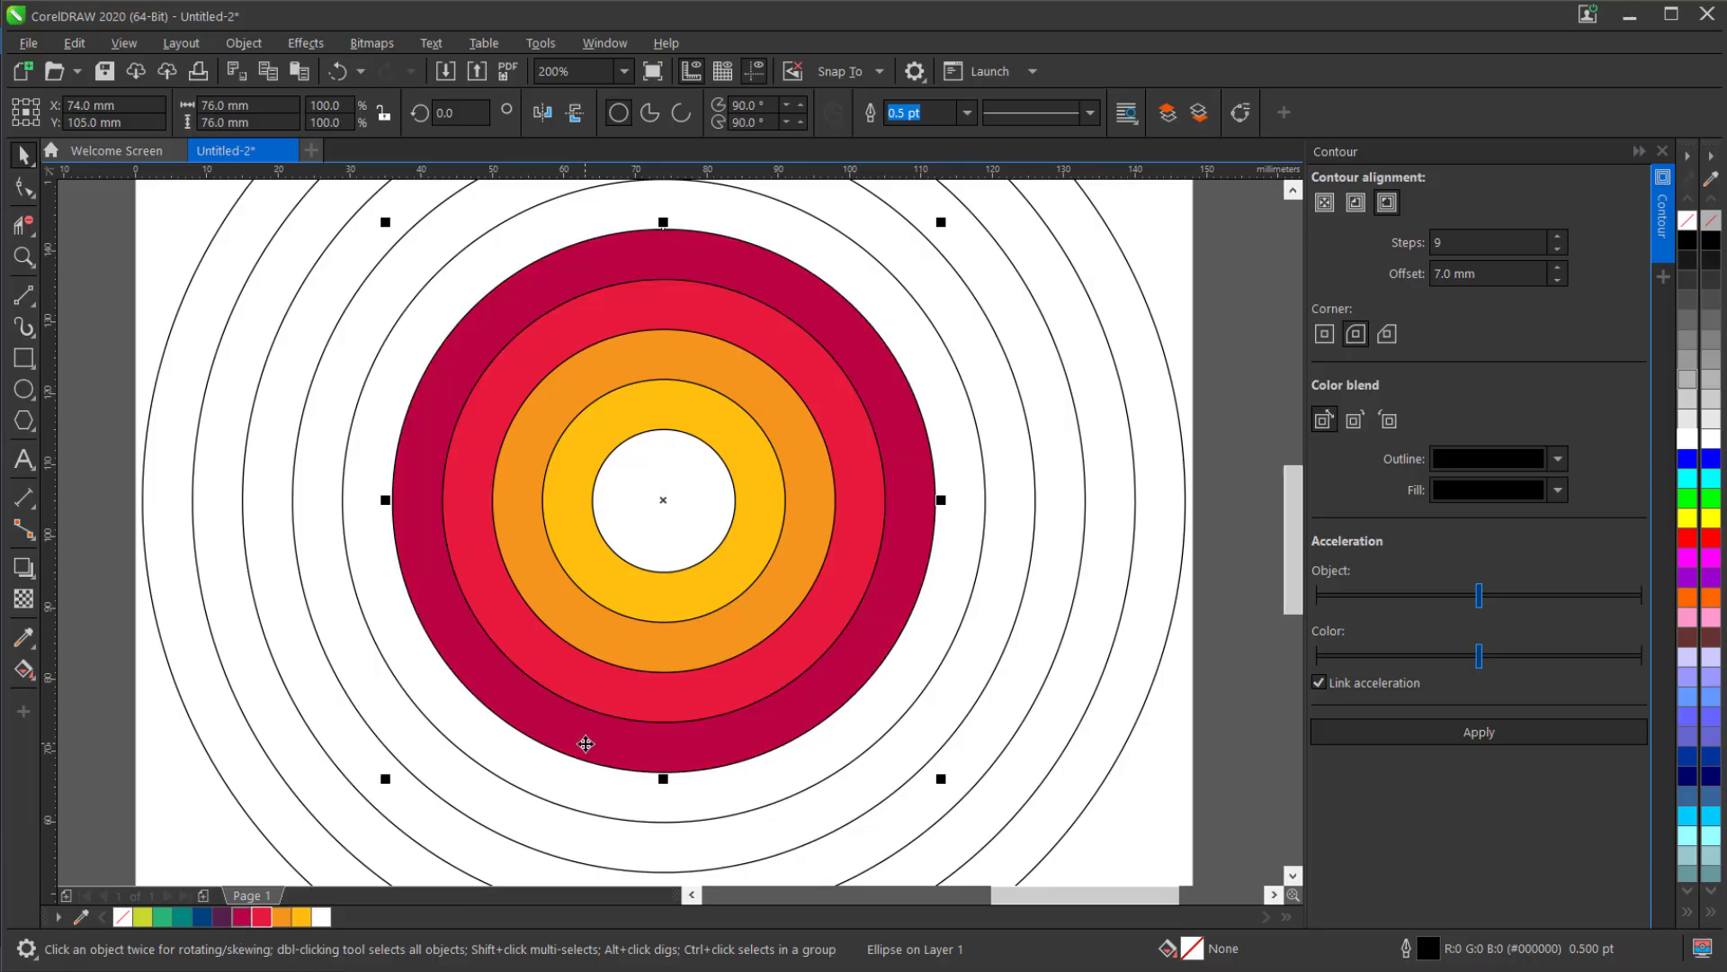
pyautogui.click(545, 793)
pyautogui.click(225, 918)
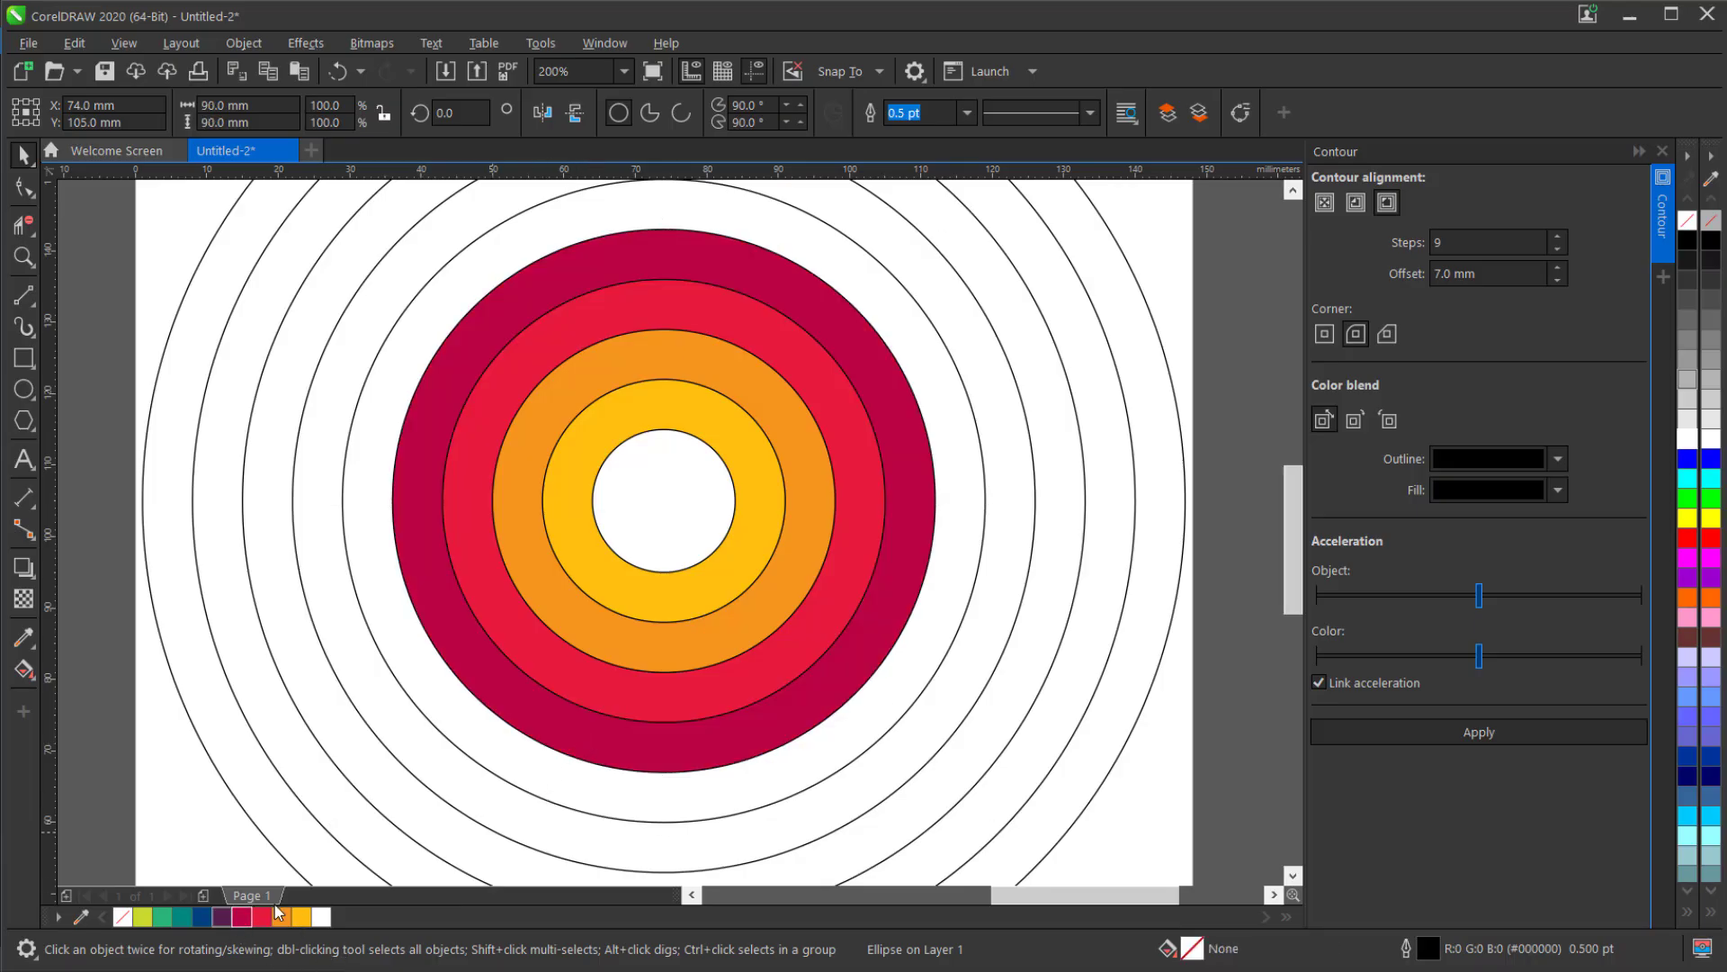
pyautogui.click(489, 829)
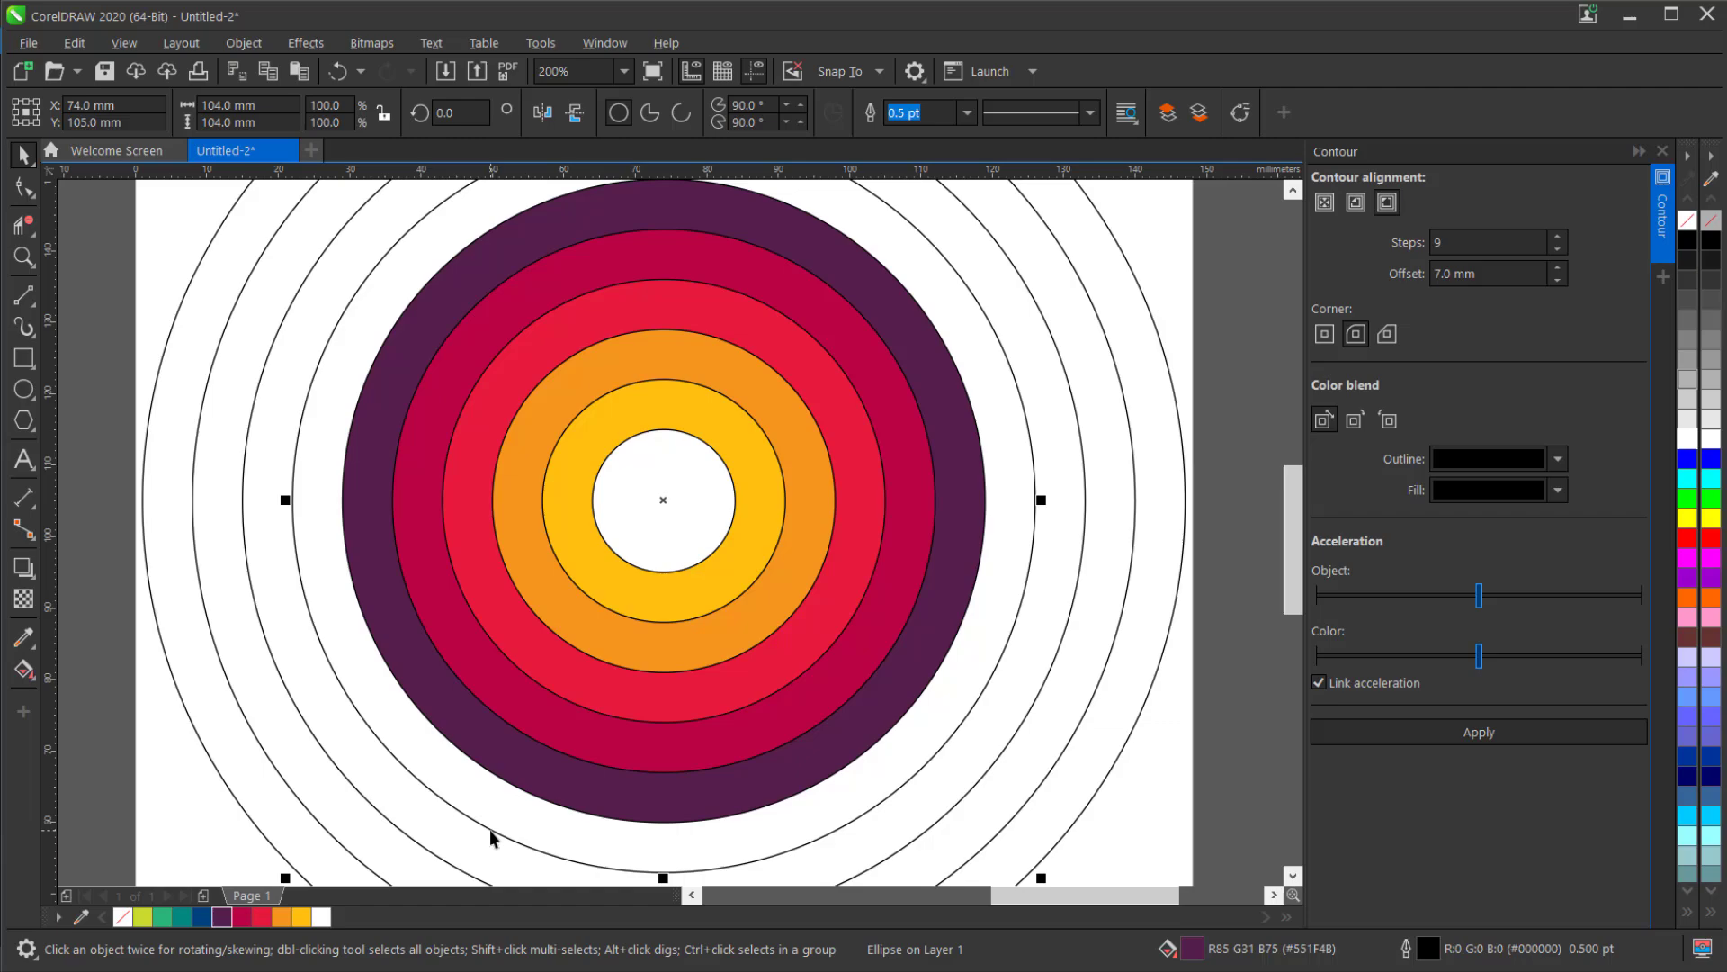
pyautogui.click(207, 921)
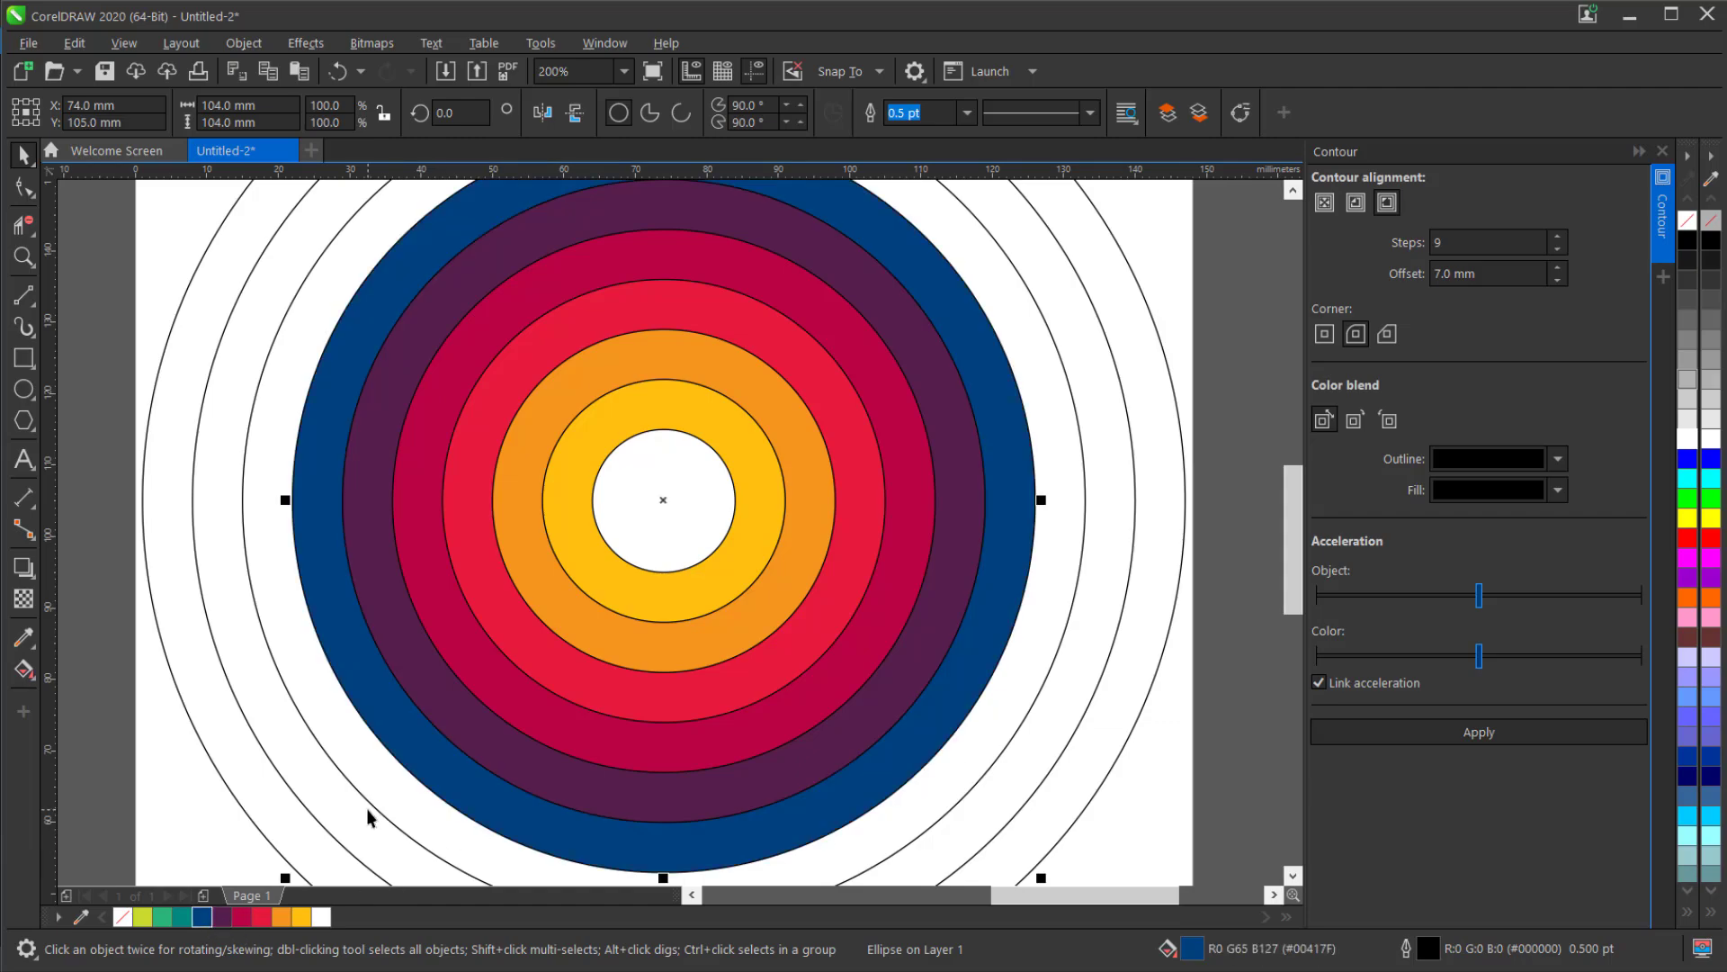
# Fill the three outermost circles, from the inner one outward, with teal, green and lime.
pyautogui.click(331, 830)
pyautogui.click(184, 917)
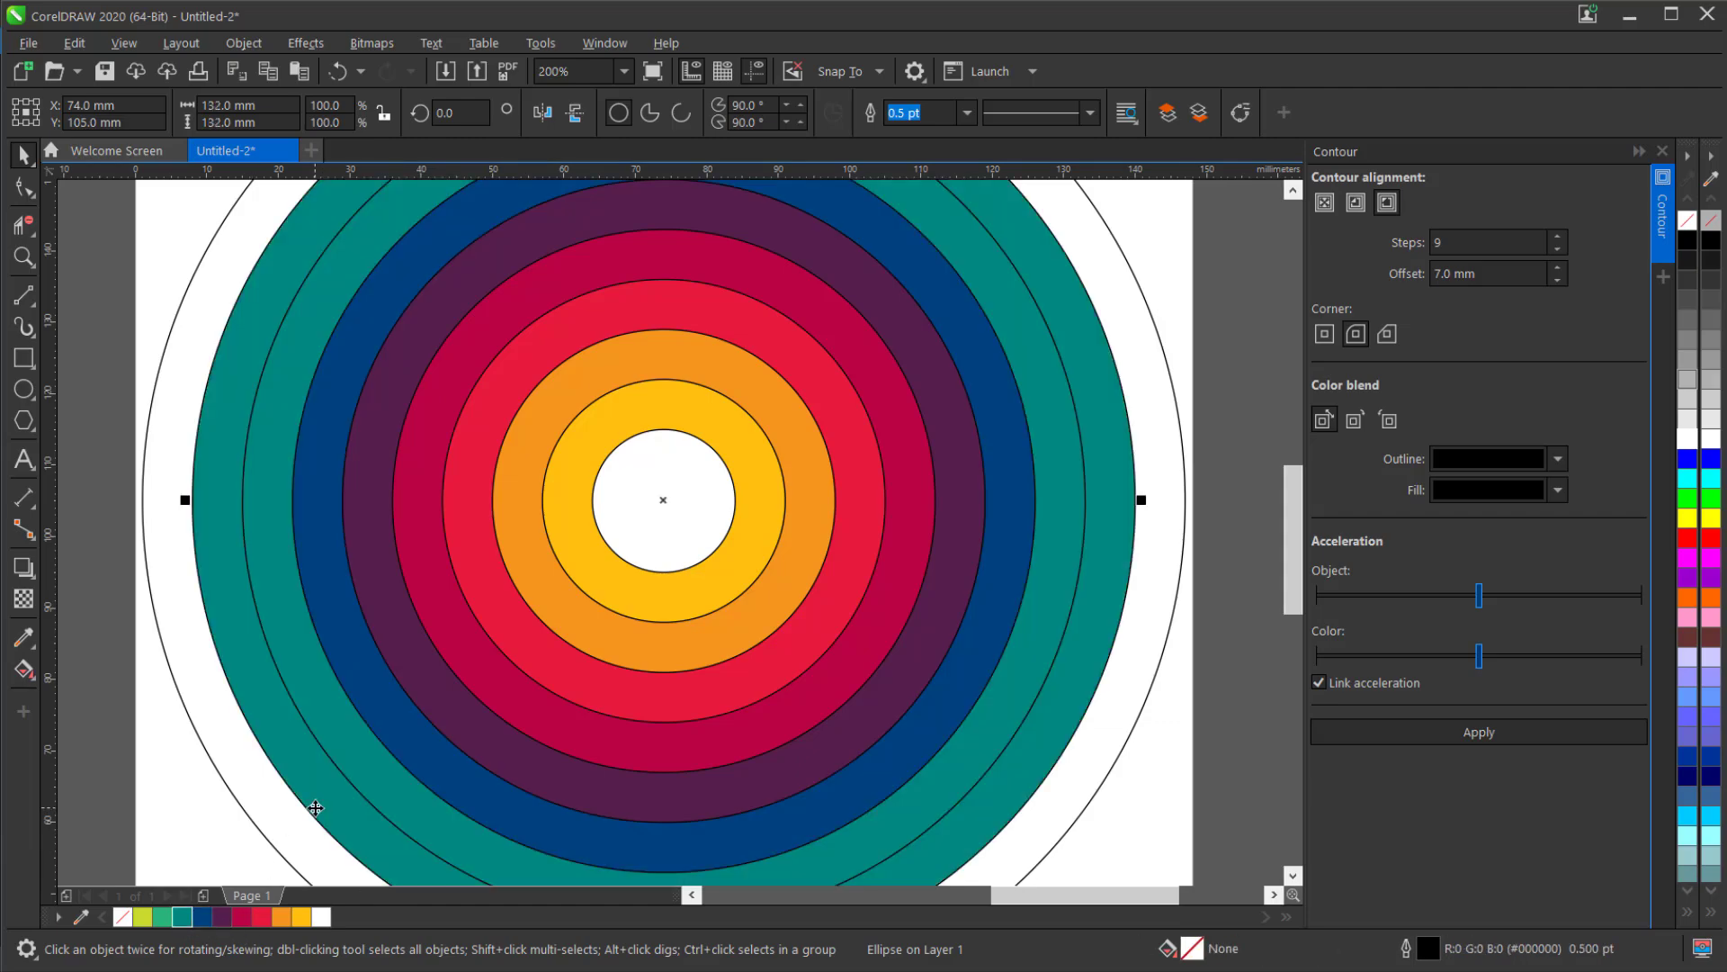
pyautogui.click(349, 775)
pyautogui.click(300, 777)
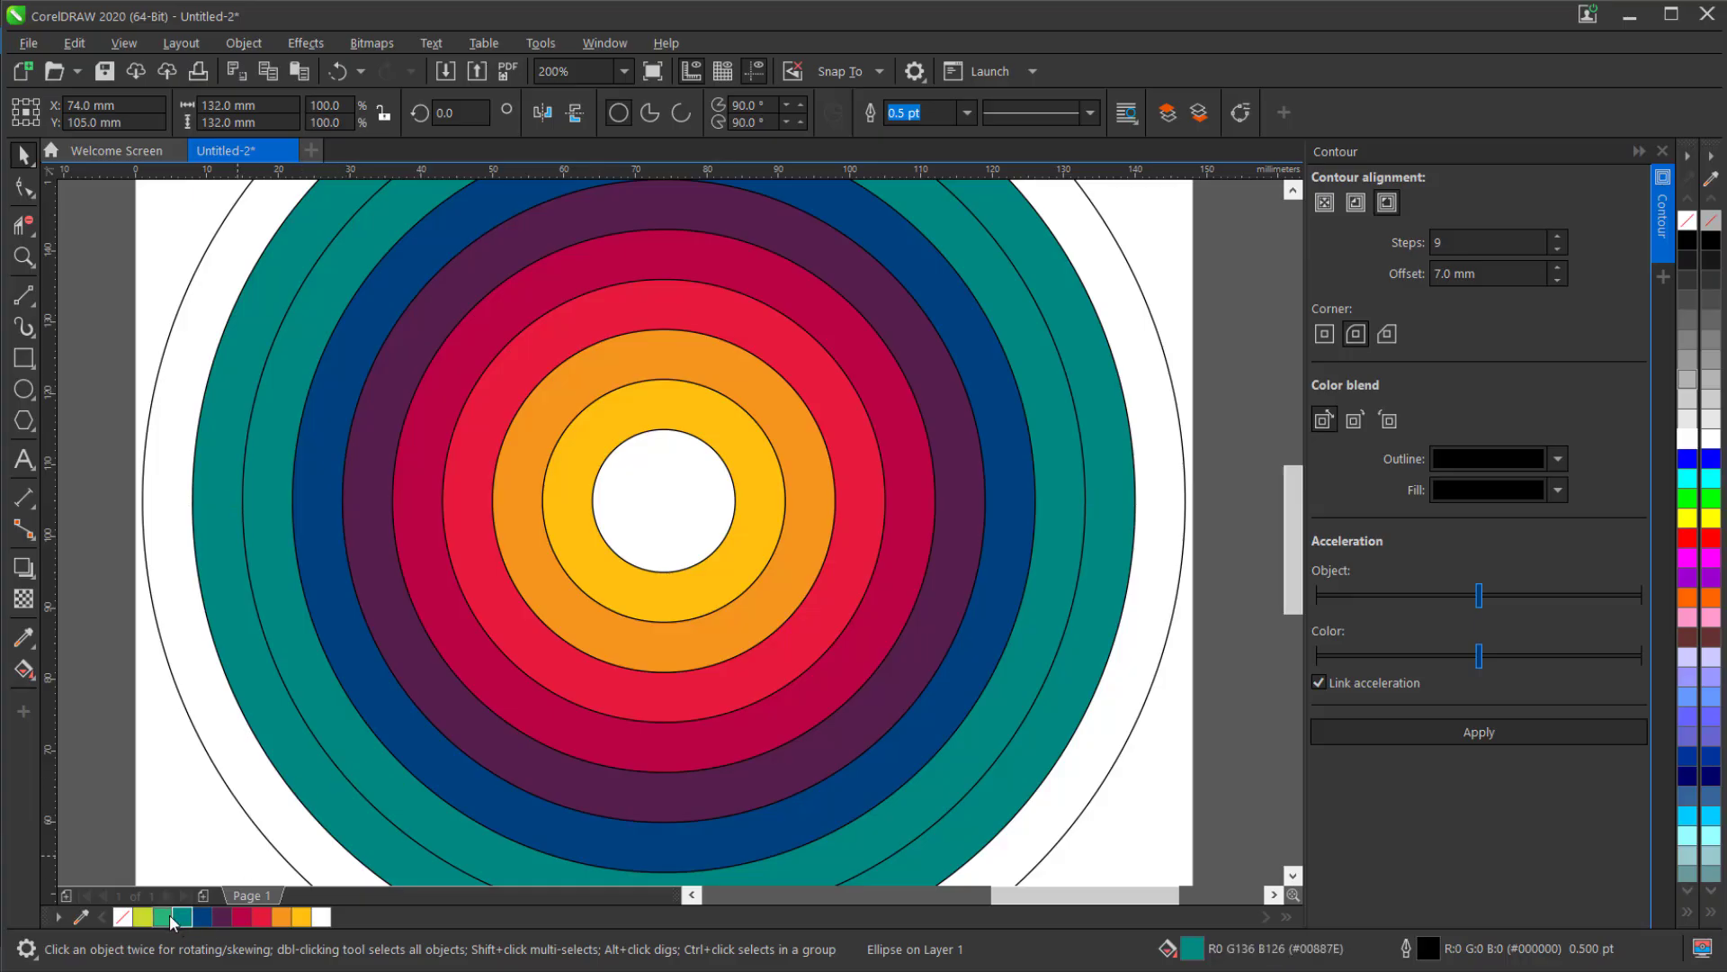
pyautogui.click(166, 916)
pyautogui.click(254, 781)
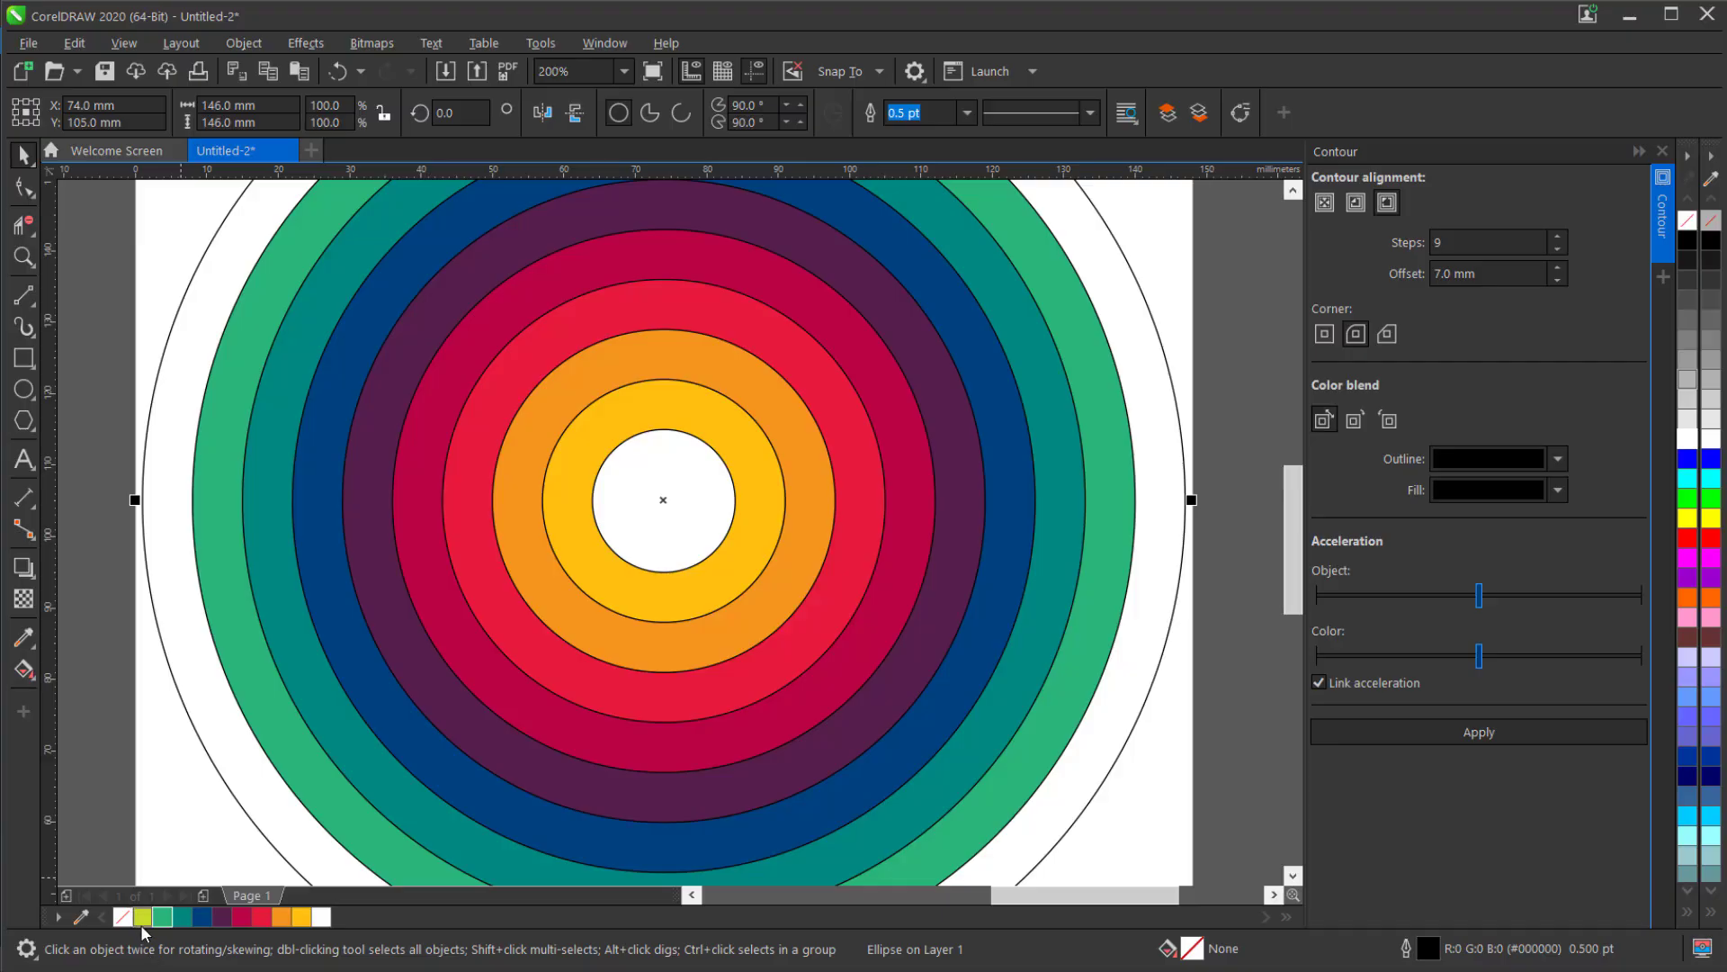
pyautogui.click(143, 916)
# Select all ten colored circles and group them.
pyautogui.scroll(-2, 716, 516)
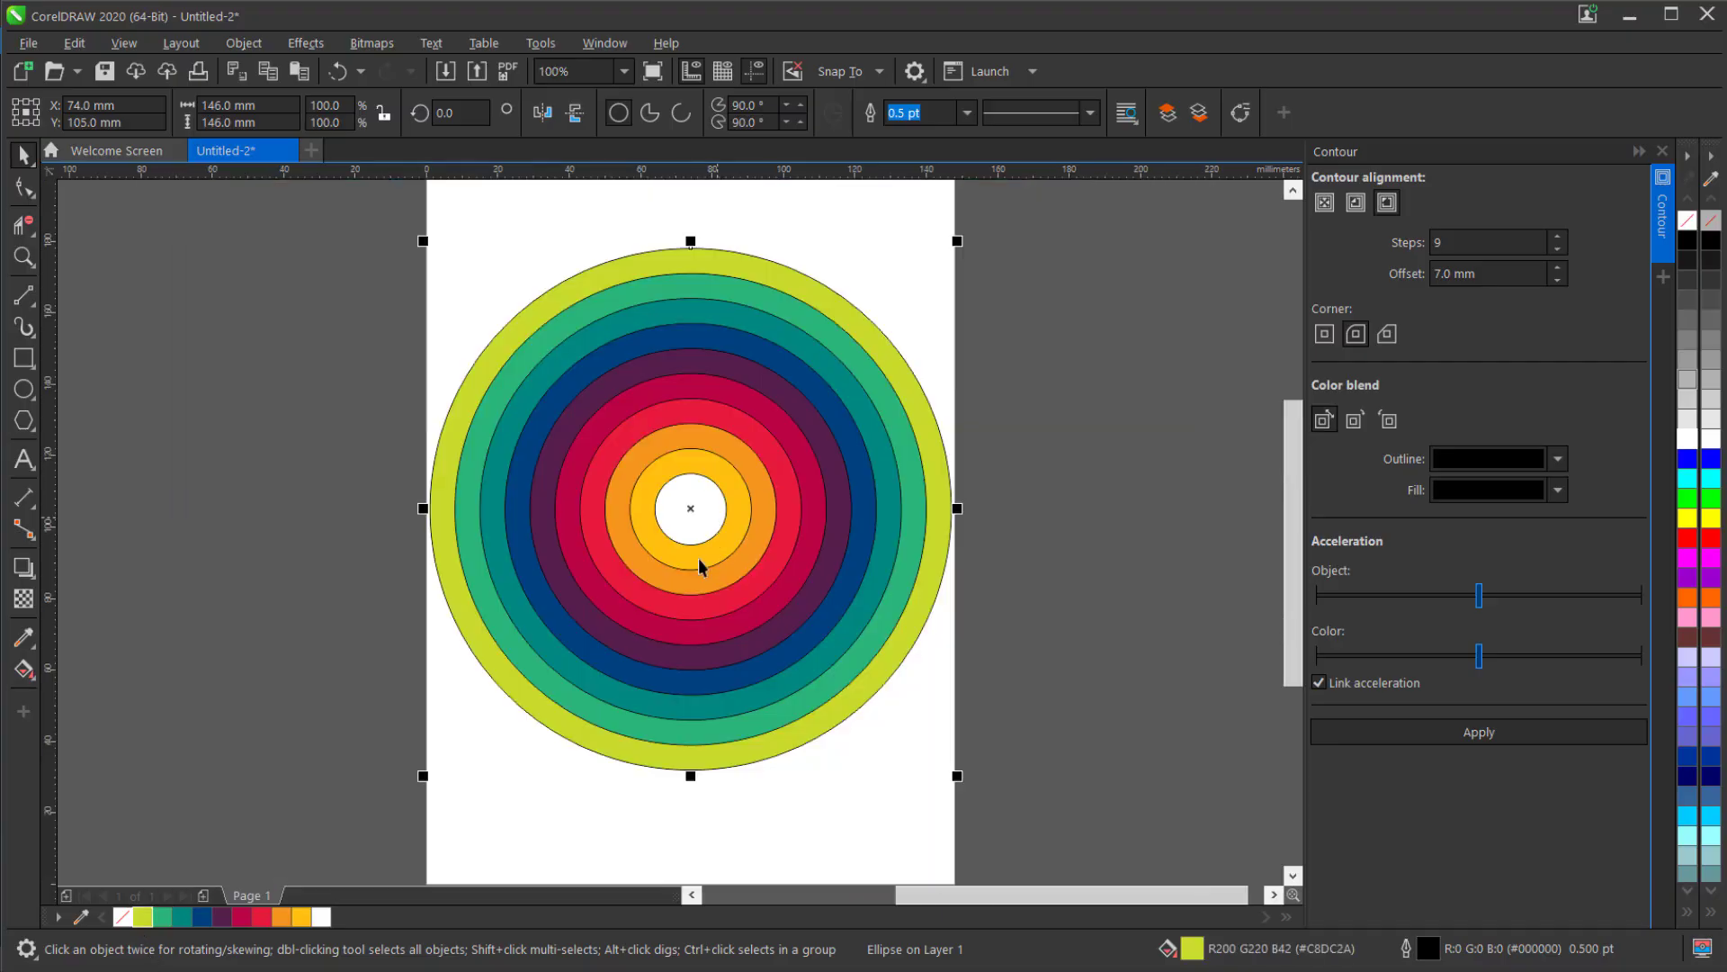
pyautogui.moveTo(383, 211); pyautogui.dragTo(1020, 815)
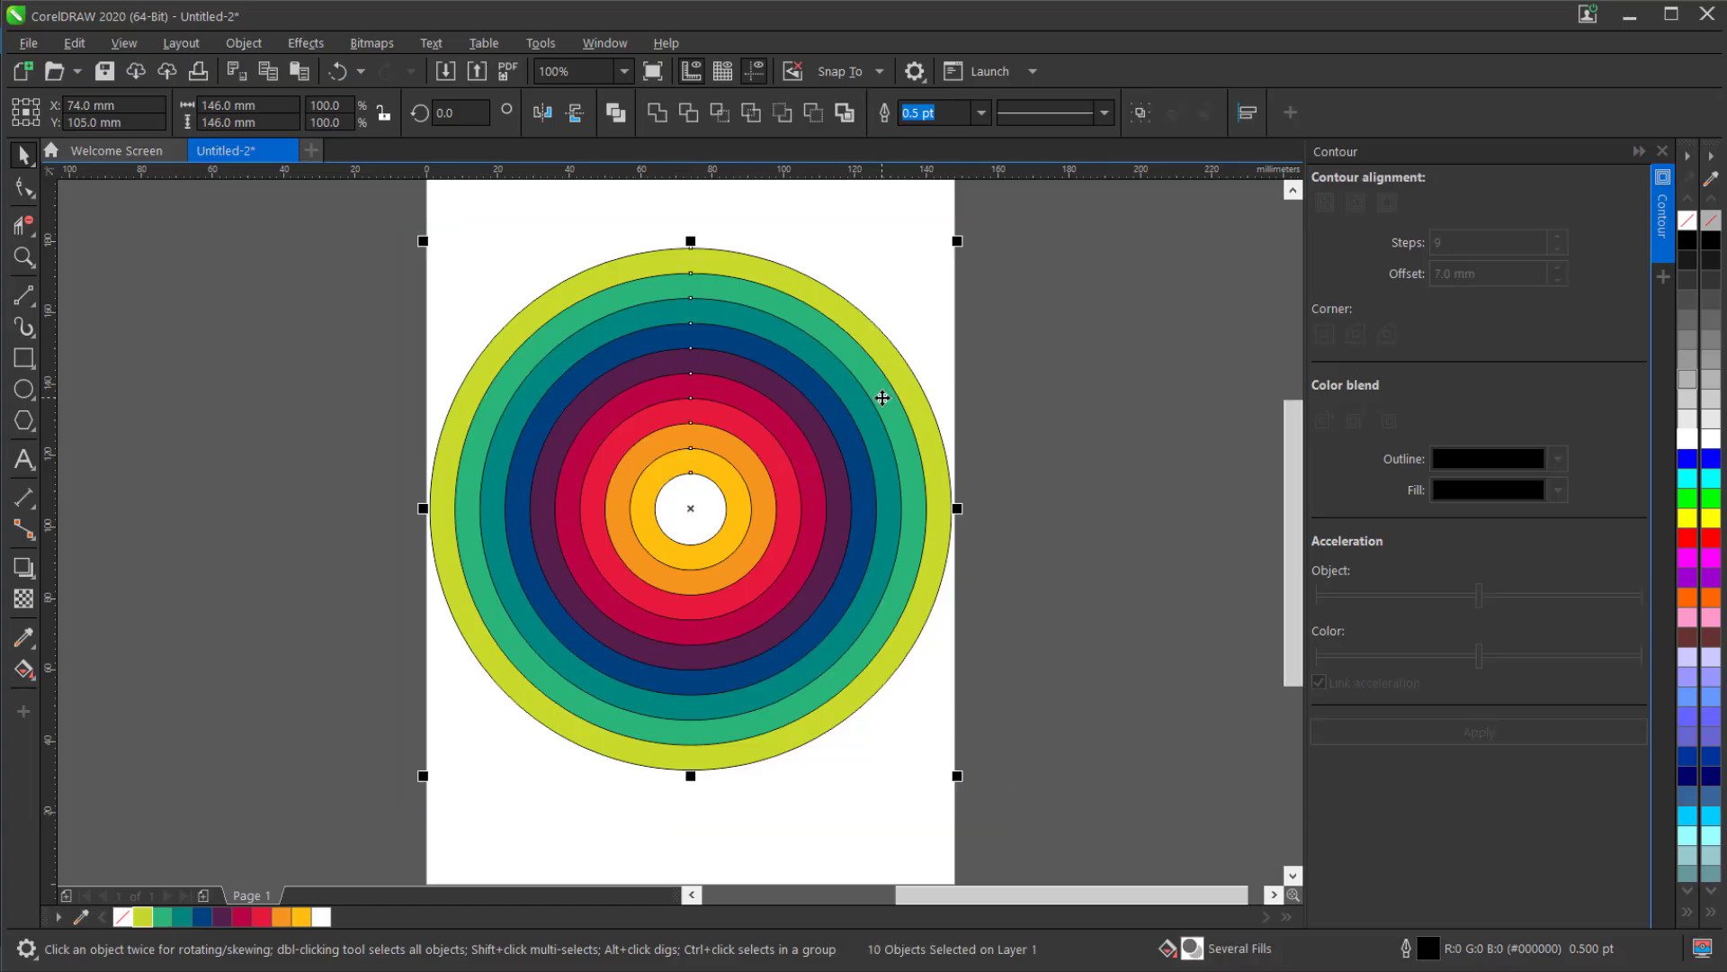
pyautogui.hotkey('ctrl', 'g')
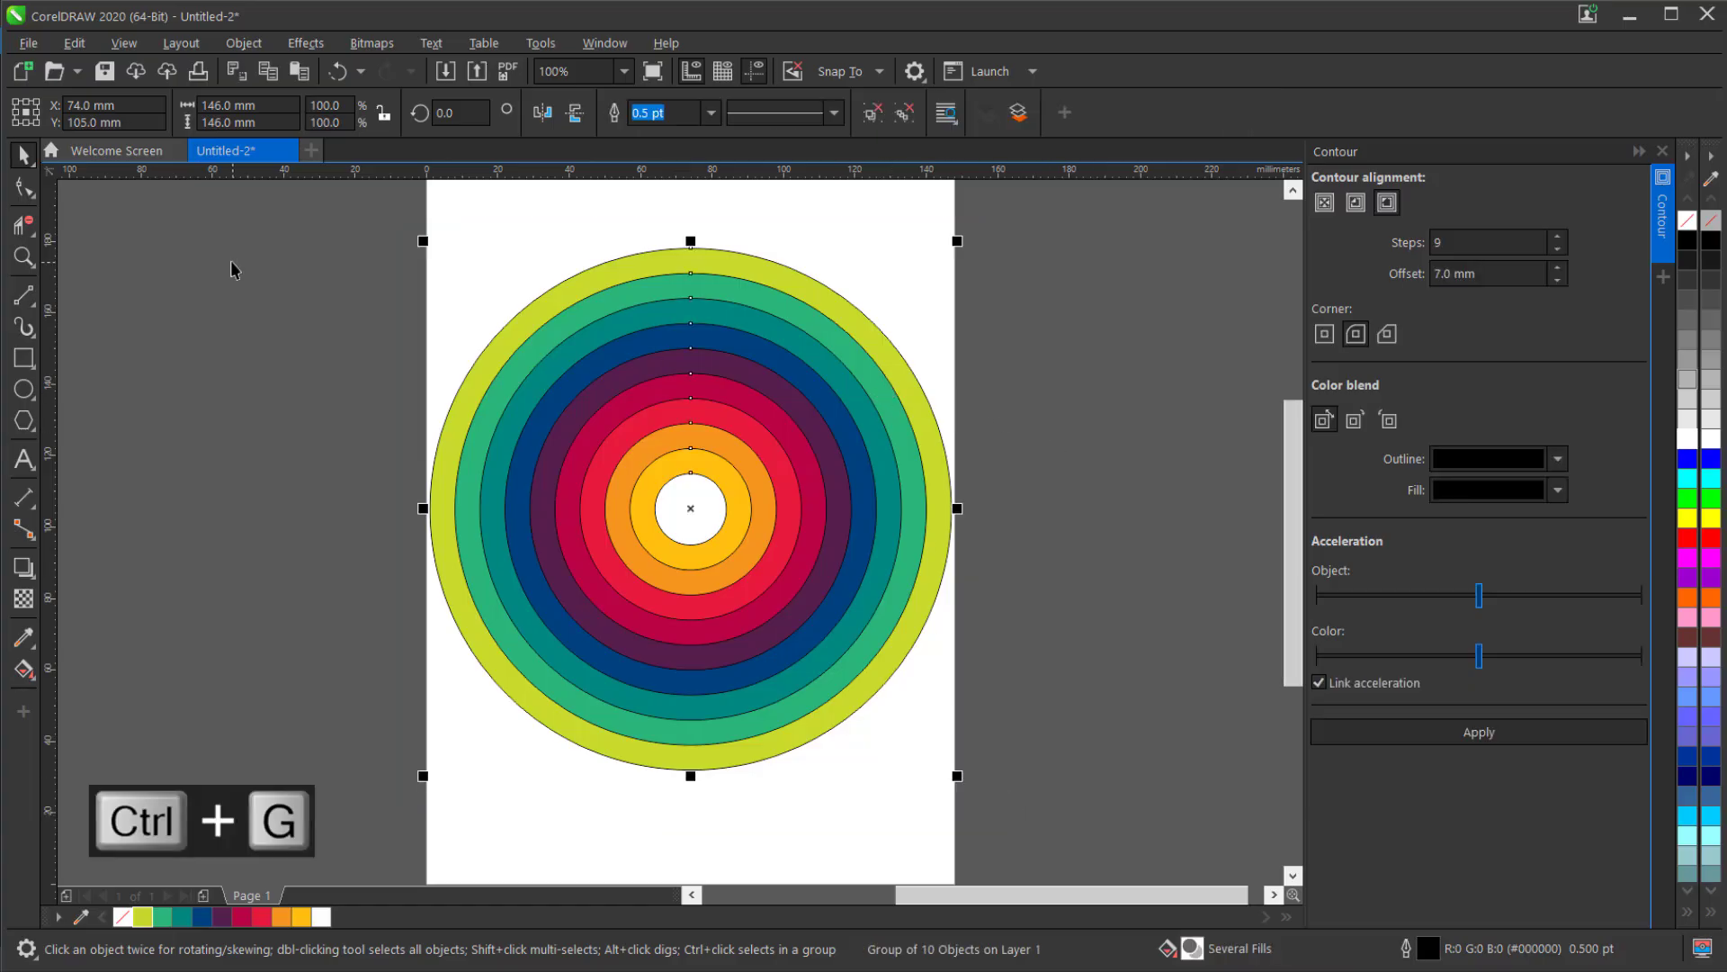
# Draw a horizontal 146 mm 2-Point Line through the center, from one edge of the outermost circle to the other.
pyautogui.click(25, 308)
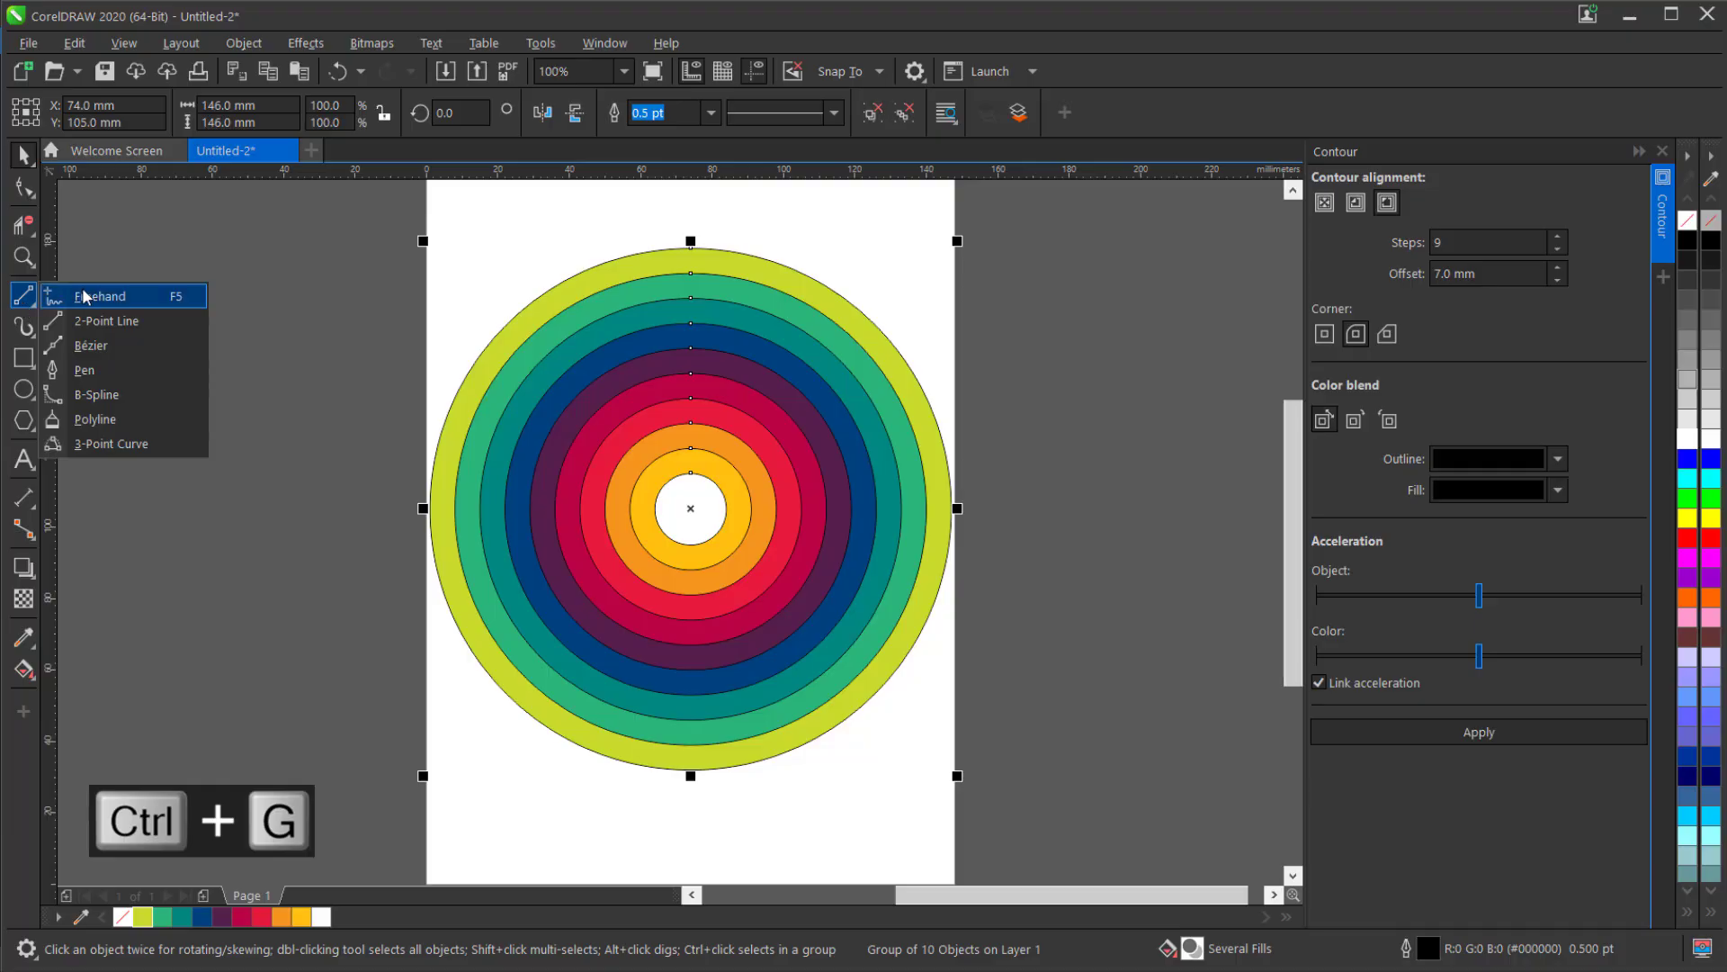
pyautogui.click(105, 320)
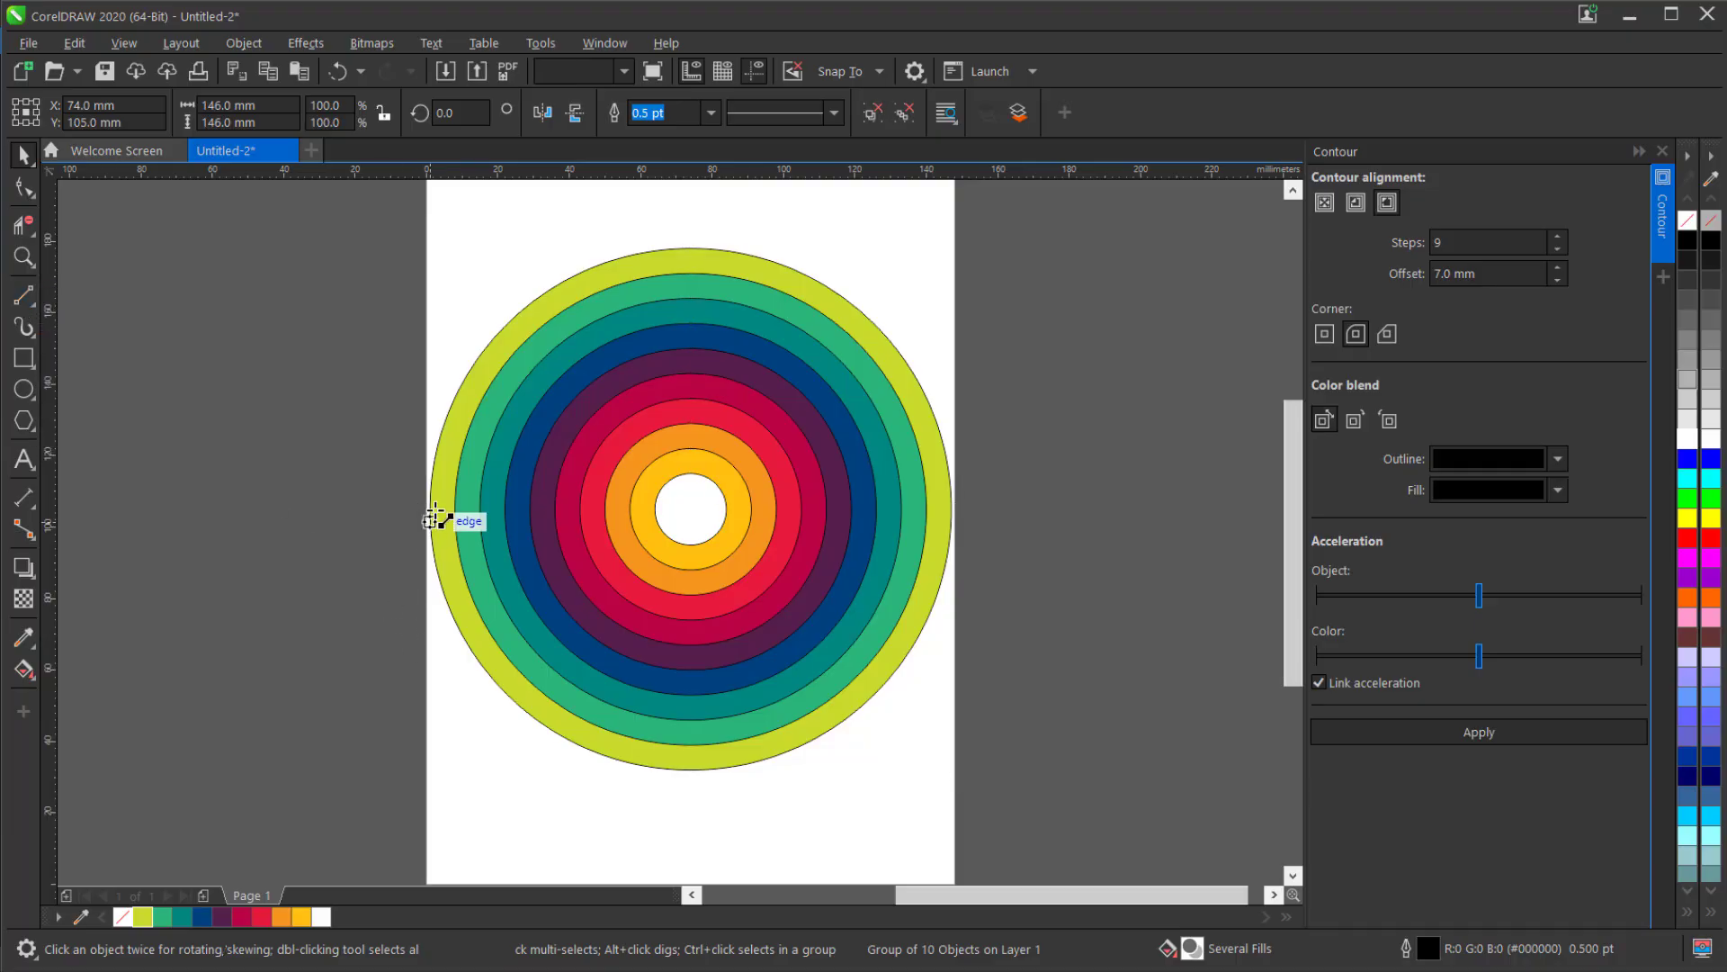
pyautogui.moveTo(430, 499); pyautogui.dragTo(953, 509)
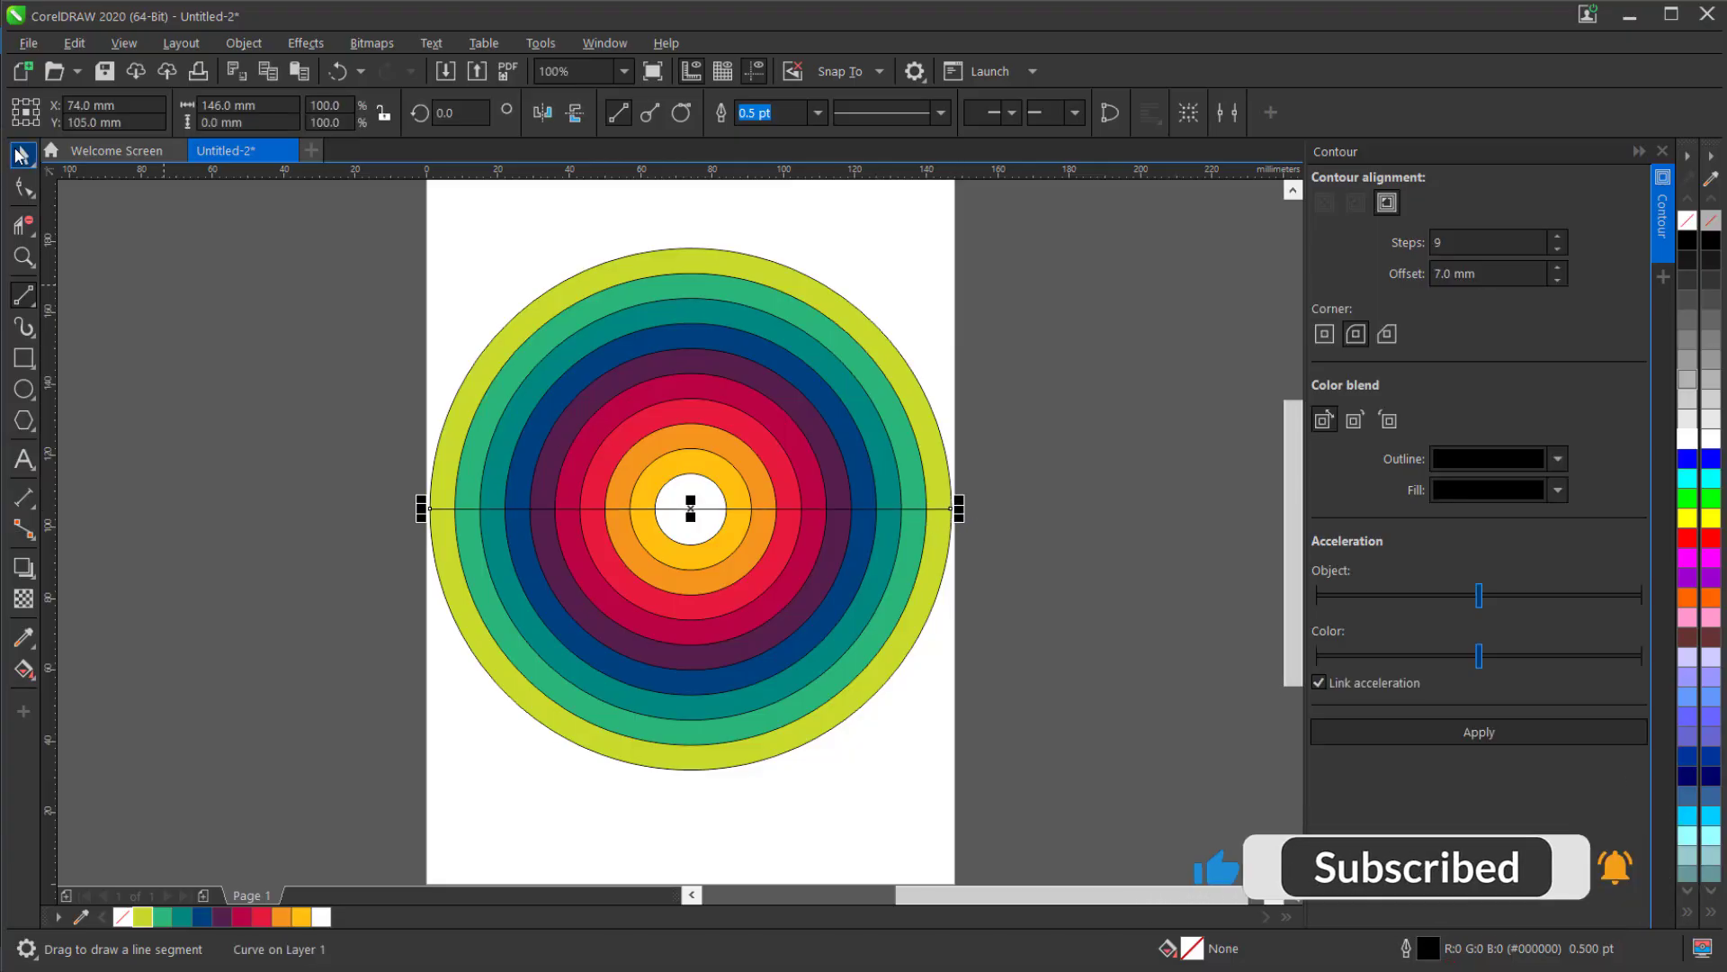
# Trim the circles with the horizontal line and delete the line.
pyautogui.moveTo(340, 249); pyautogui.dragTo(387, 208)
pyautogui.moveTo(386, 208); pyautogui.dragTo(1043, 814)
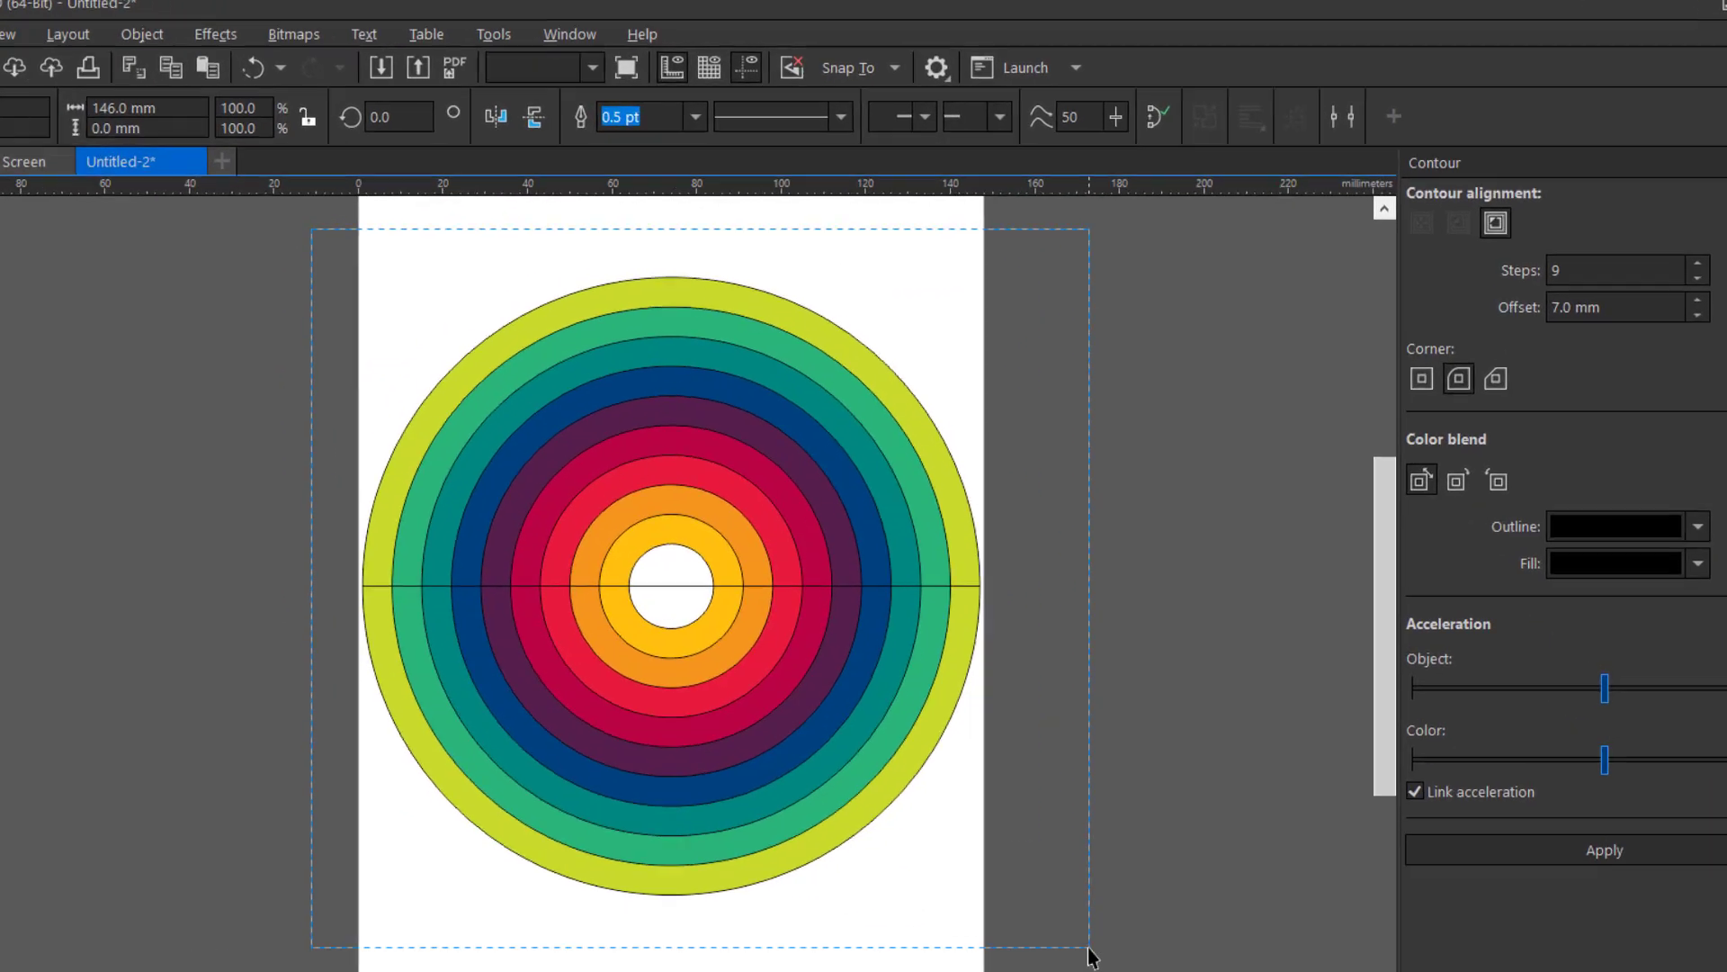
pyautogui.moveTo(1090, 956); pyautogui.dragTo(1090, 956)
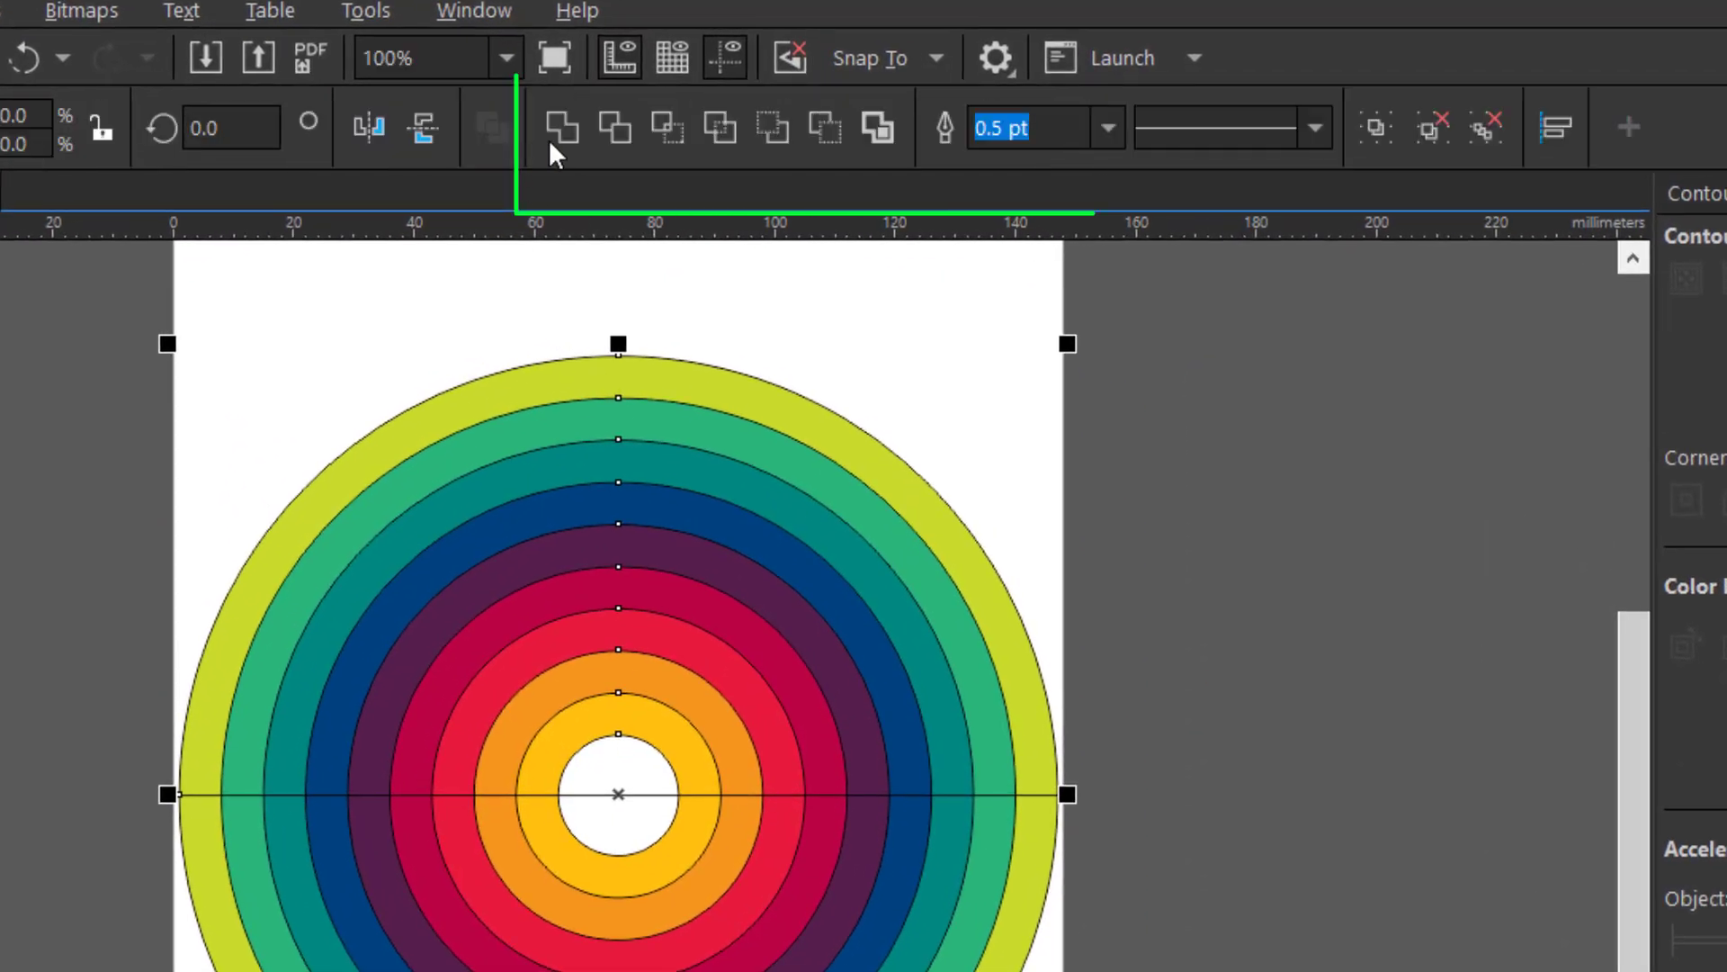
pyautogui.click(621, 130)
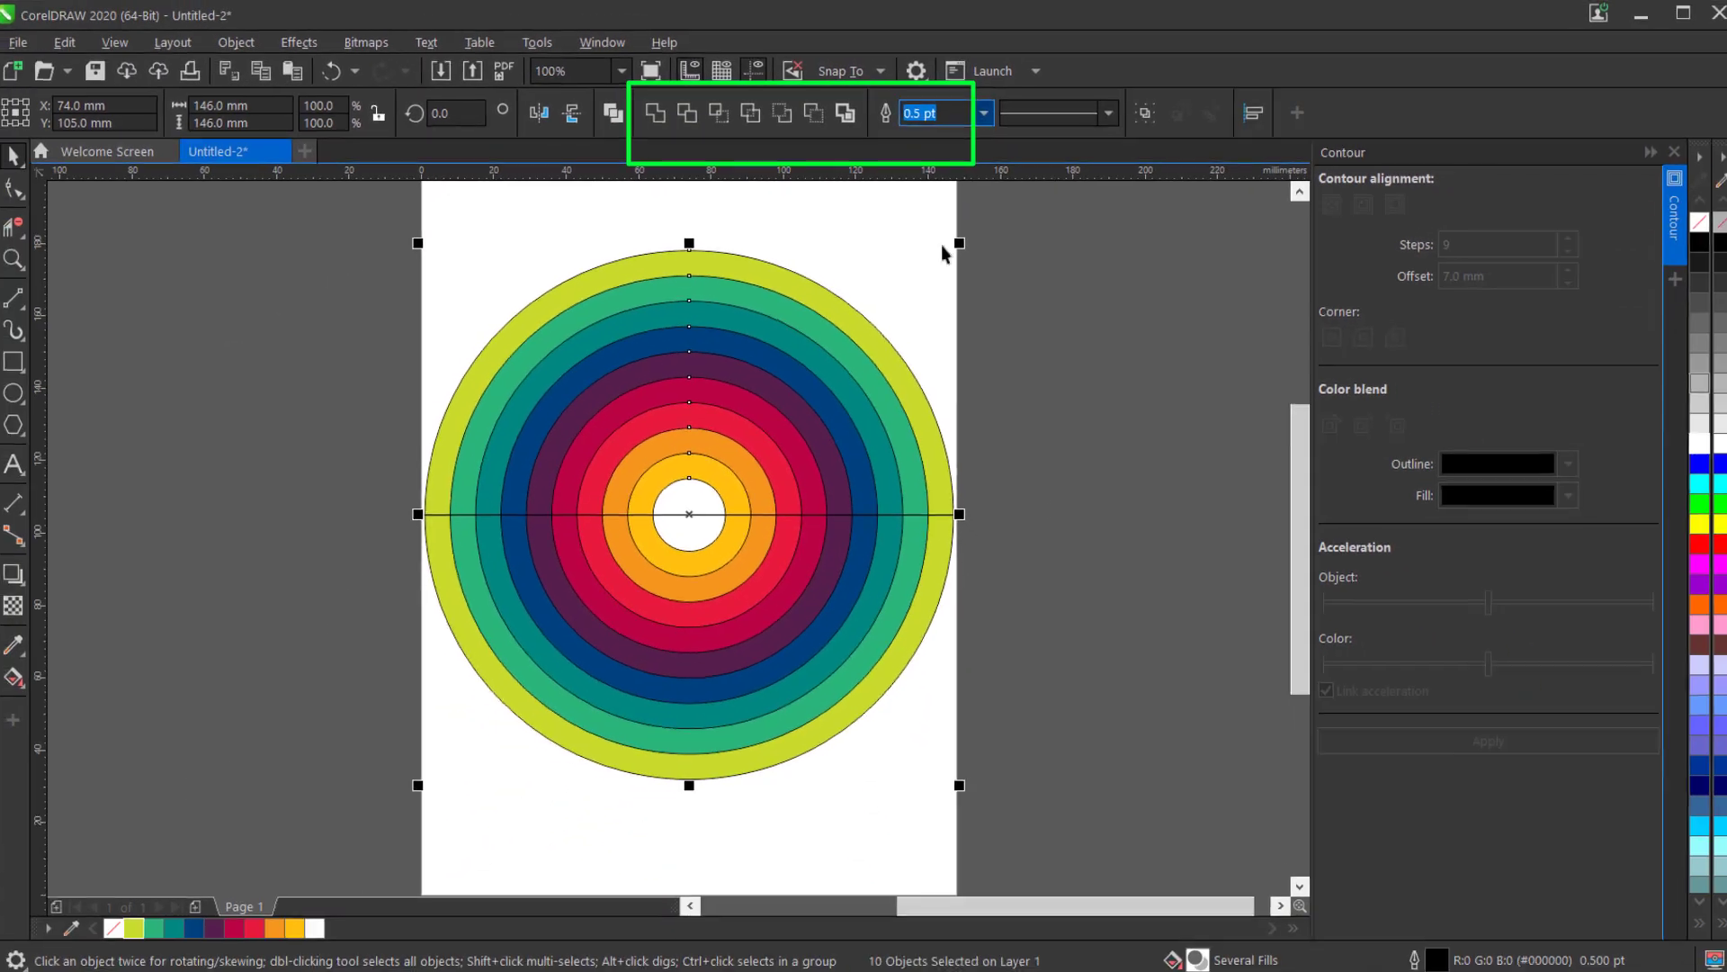
pyautogui.moveTo(1011, 493); pyautogui.dragTo(374, 532)
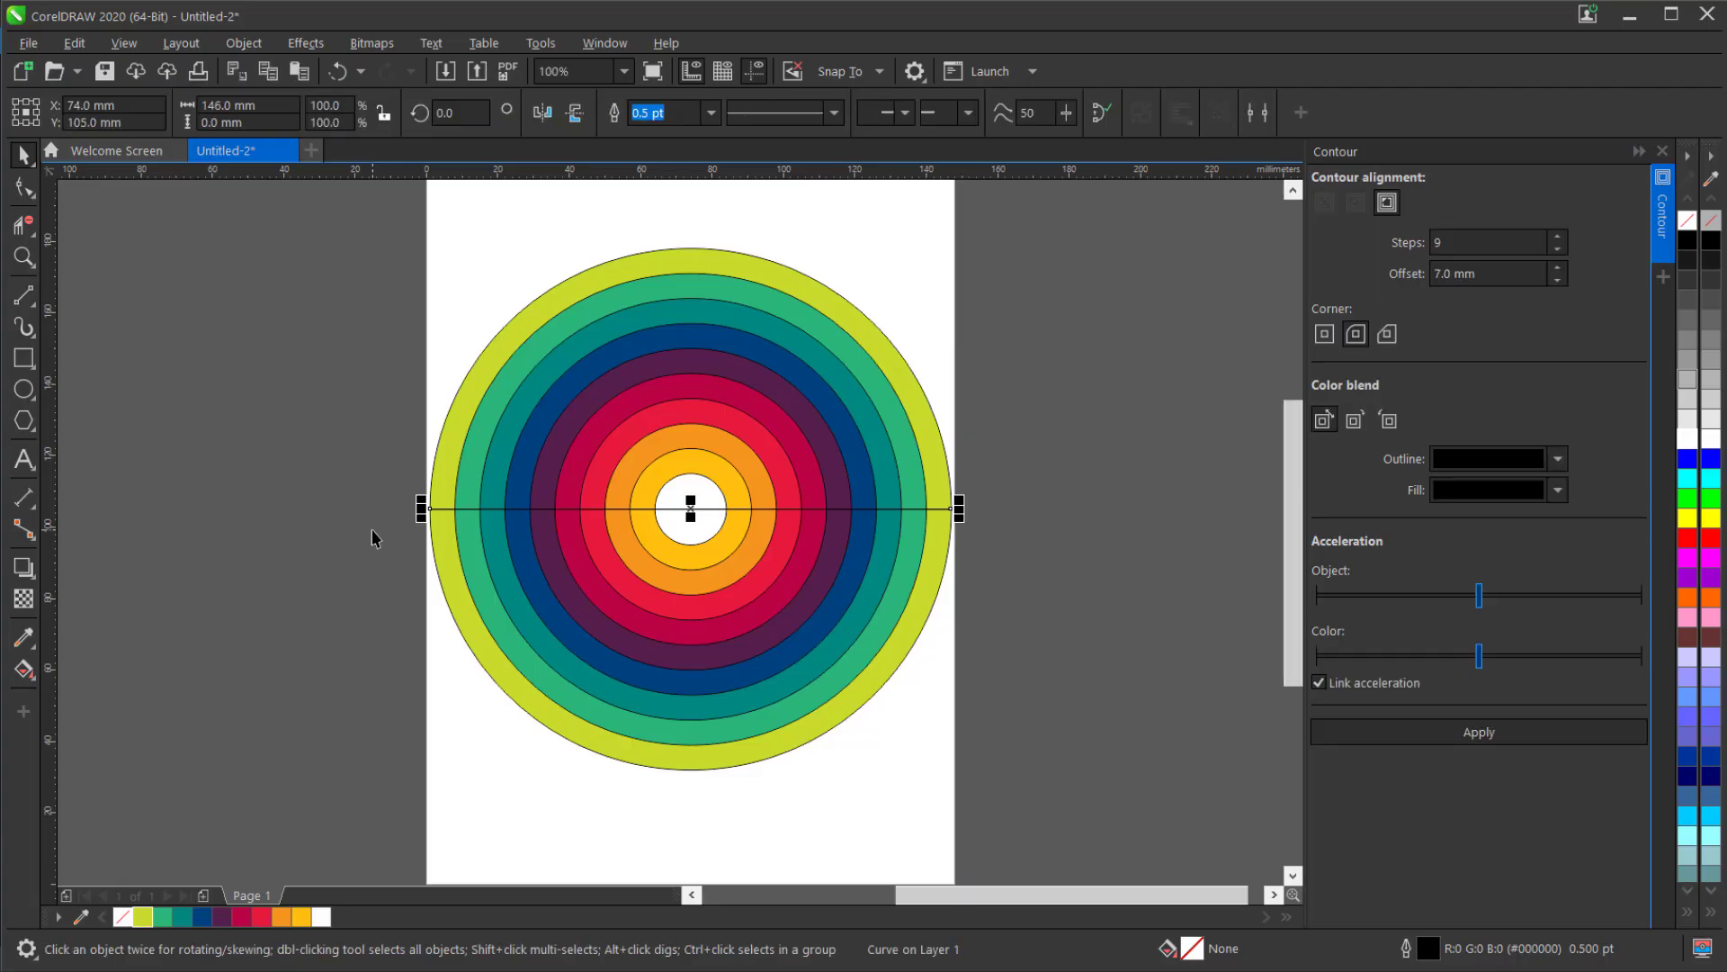
pyautogui.press('Delete')
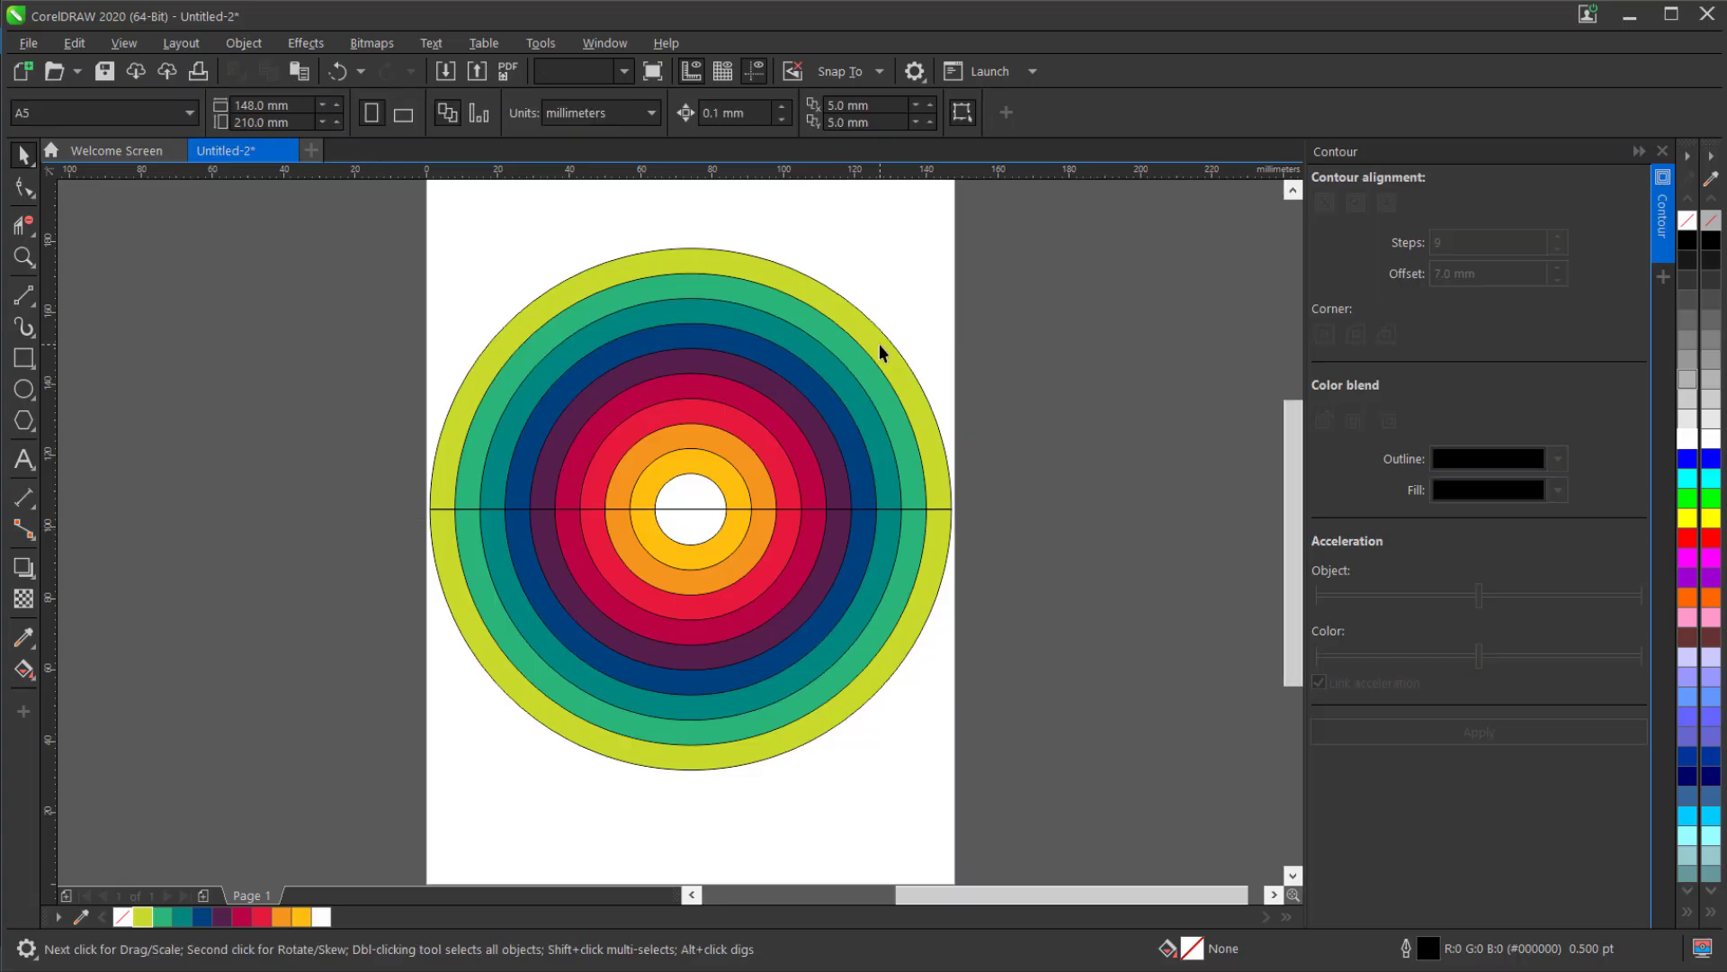
# Apply Break Curve Apart to the trimmed lime, green and teal circles to separate their halves.
pyautogui.click(879, 350)
pyautogui.rightClick(880, 345)
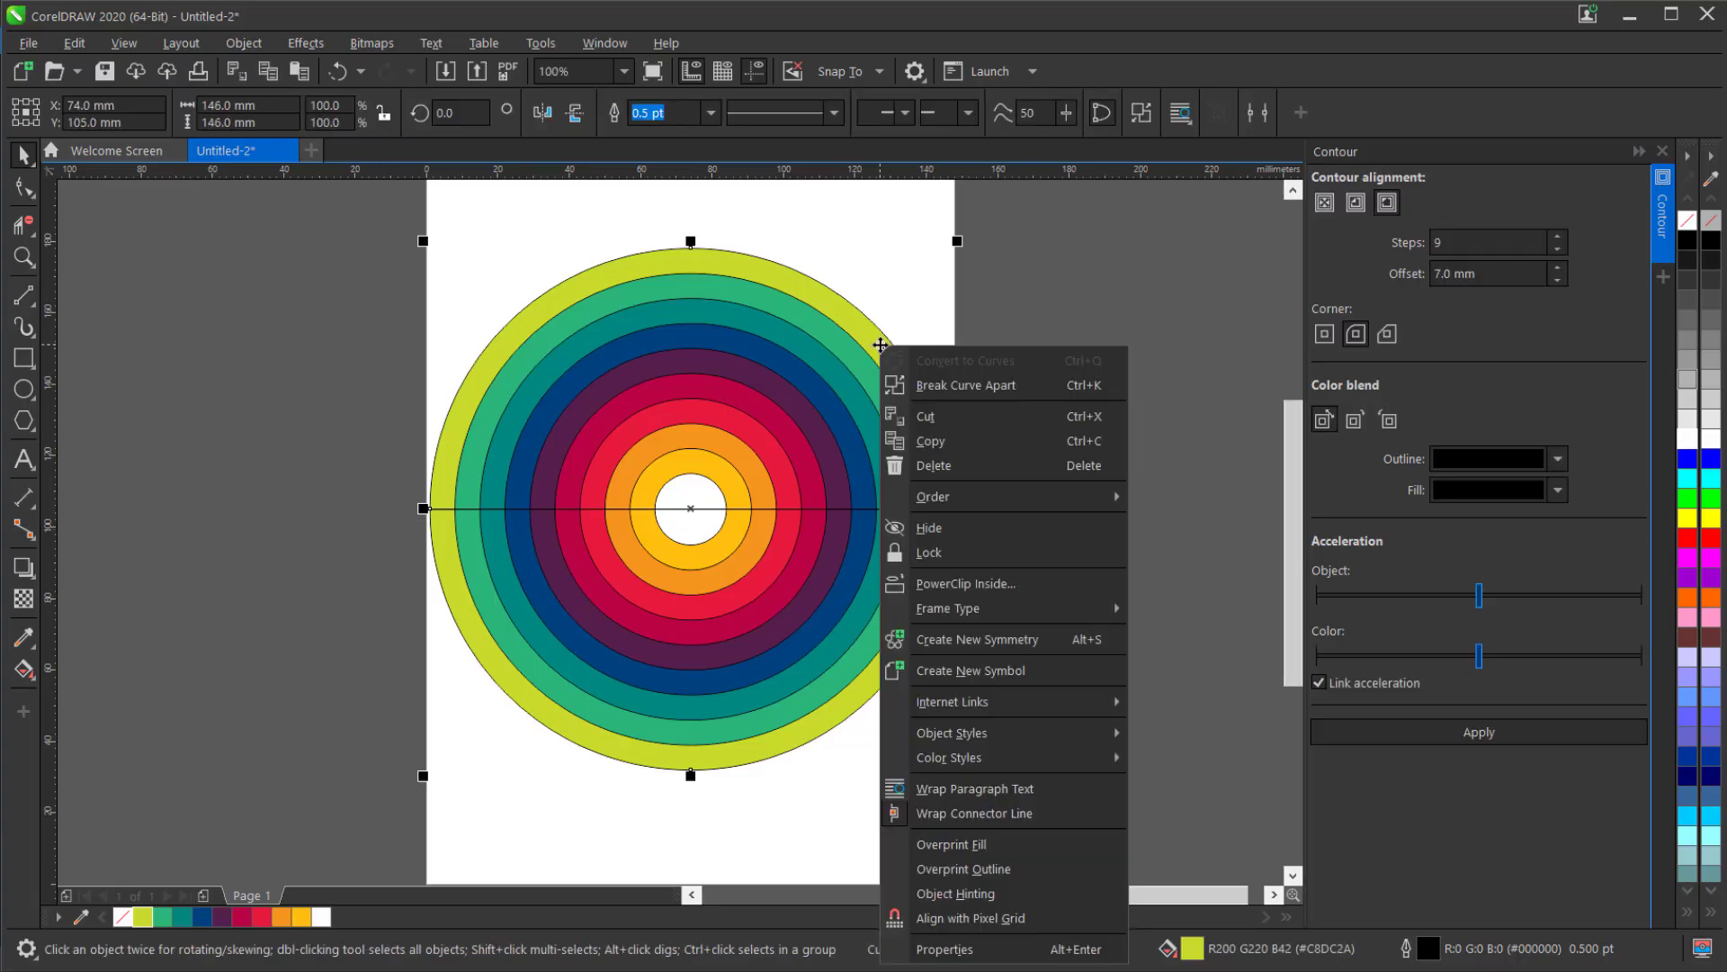
pyautogui.click(952, 388)
pyautogui.click(866, 373)
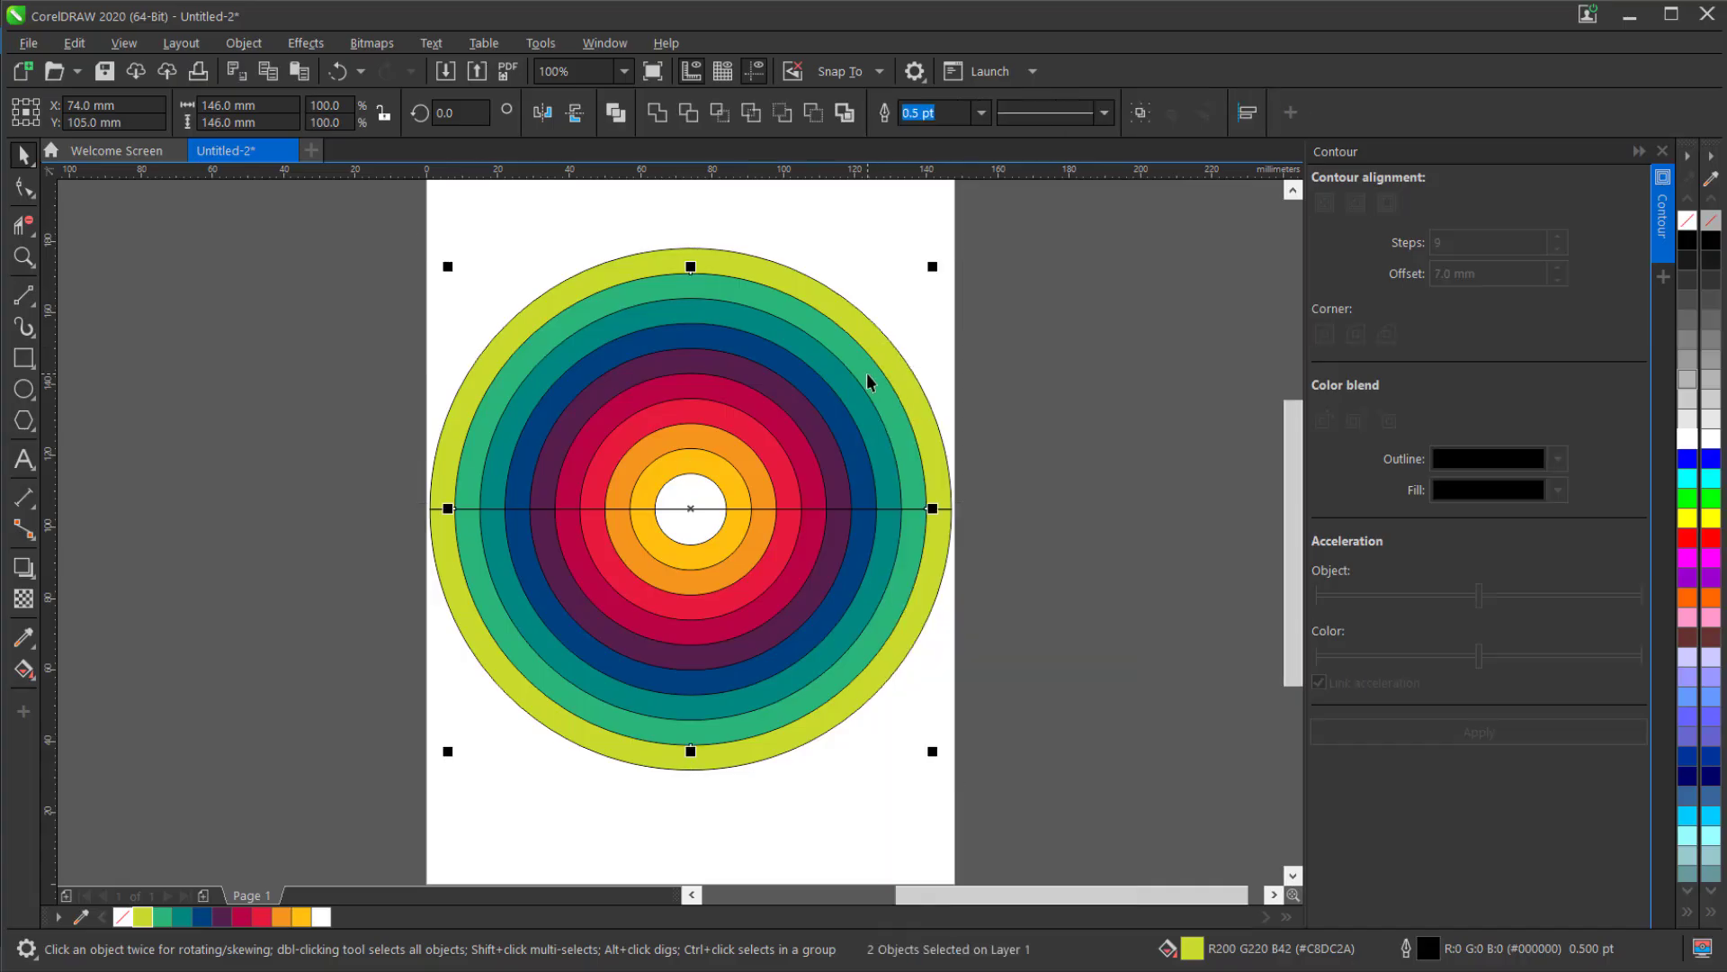
pyautogui.hotkey('ctrl', 'k')
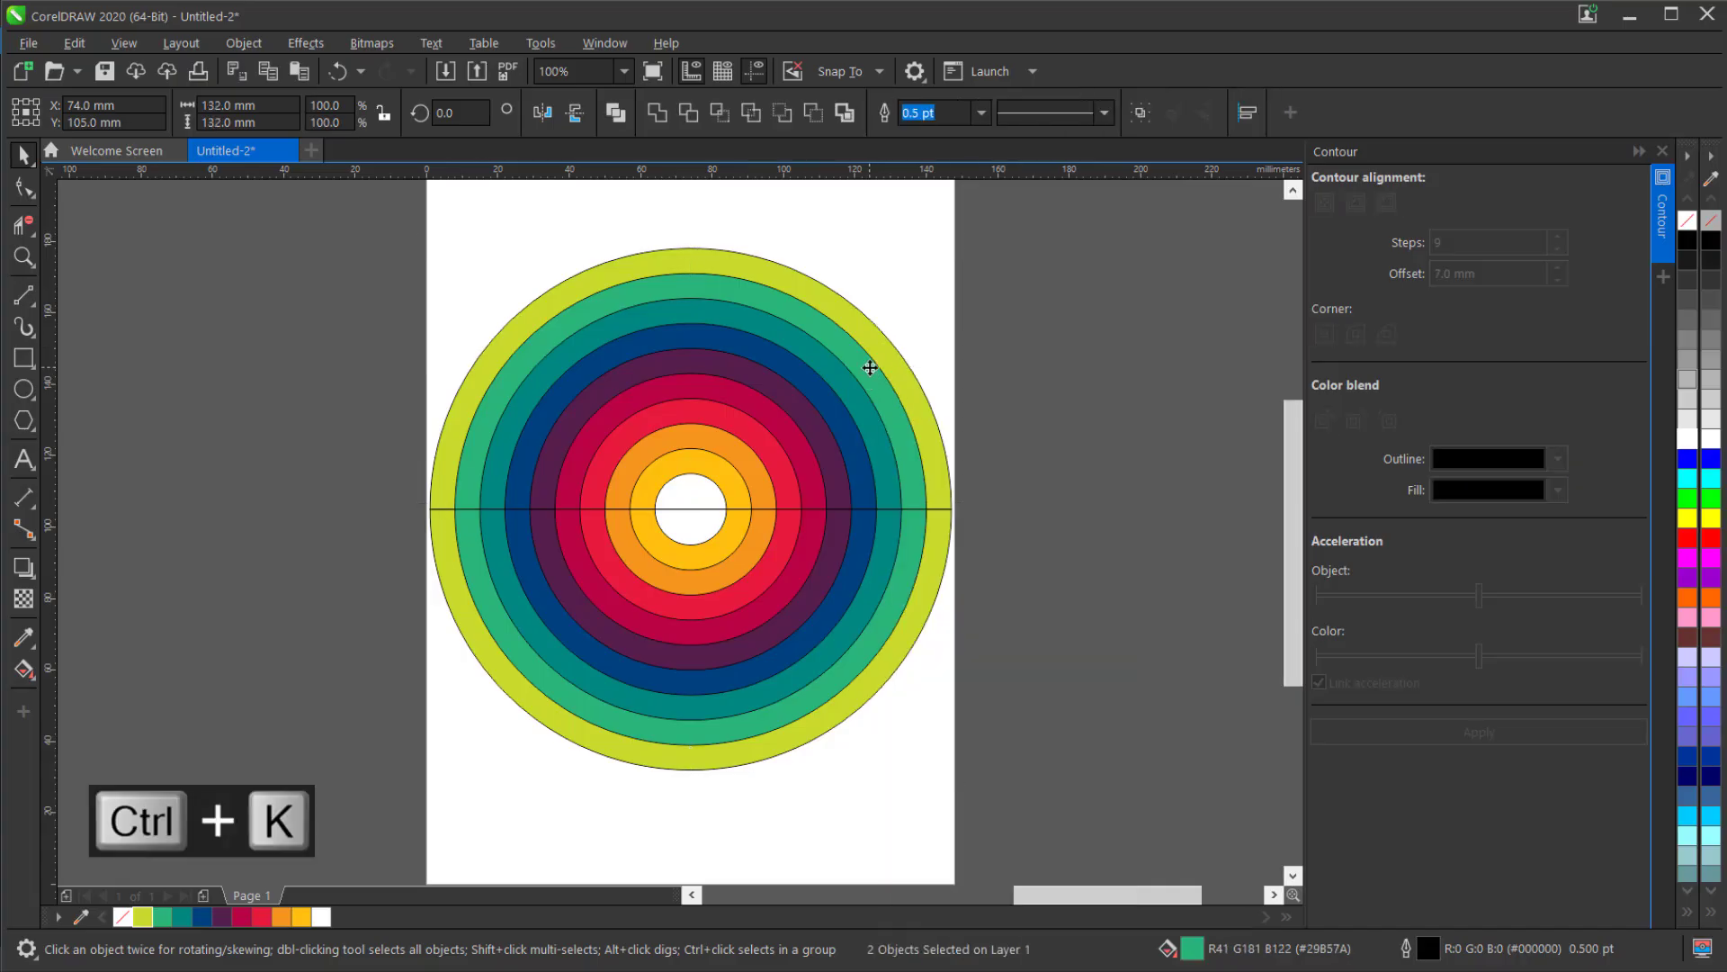
pyautogui.scroll(2, 867, 367)
pyautogui.click(844, 423)
pyautogui.hotkey('ctrl', 'k')
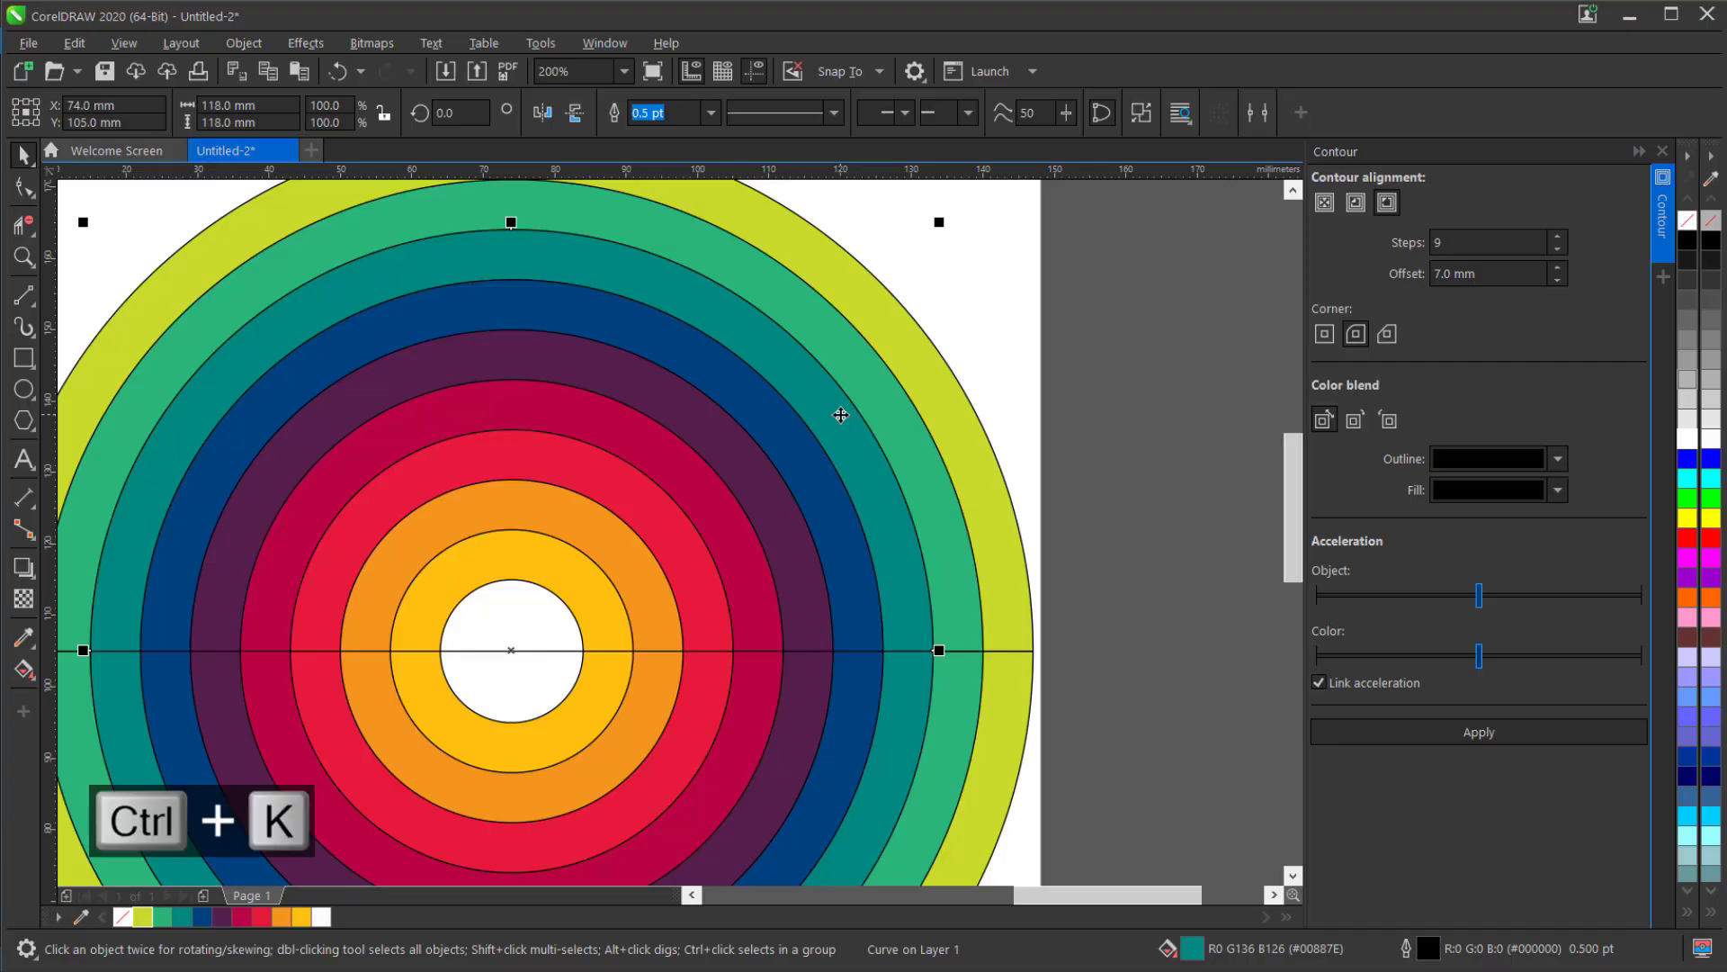
# Break apart the trimmed dark blue, dark purple and crimson circles into separate halves.
pyautogui.click(786, 459)
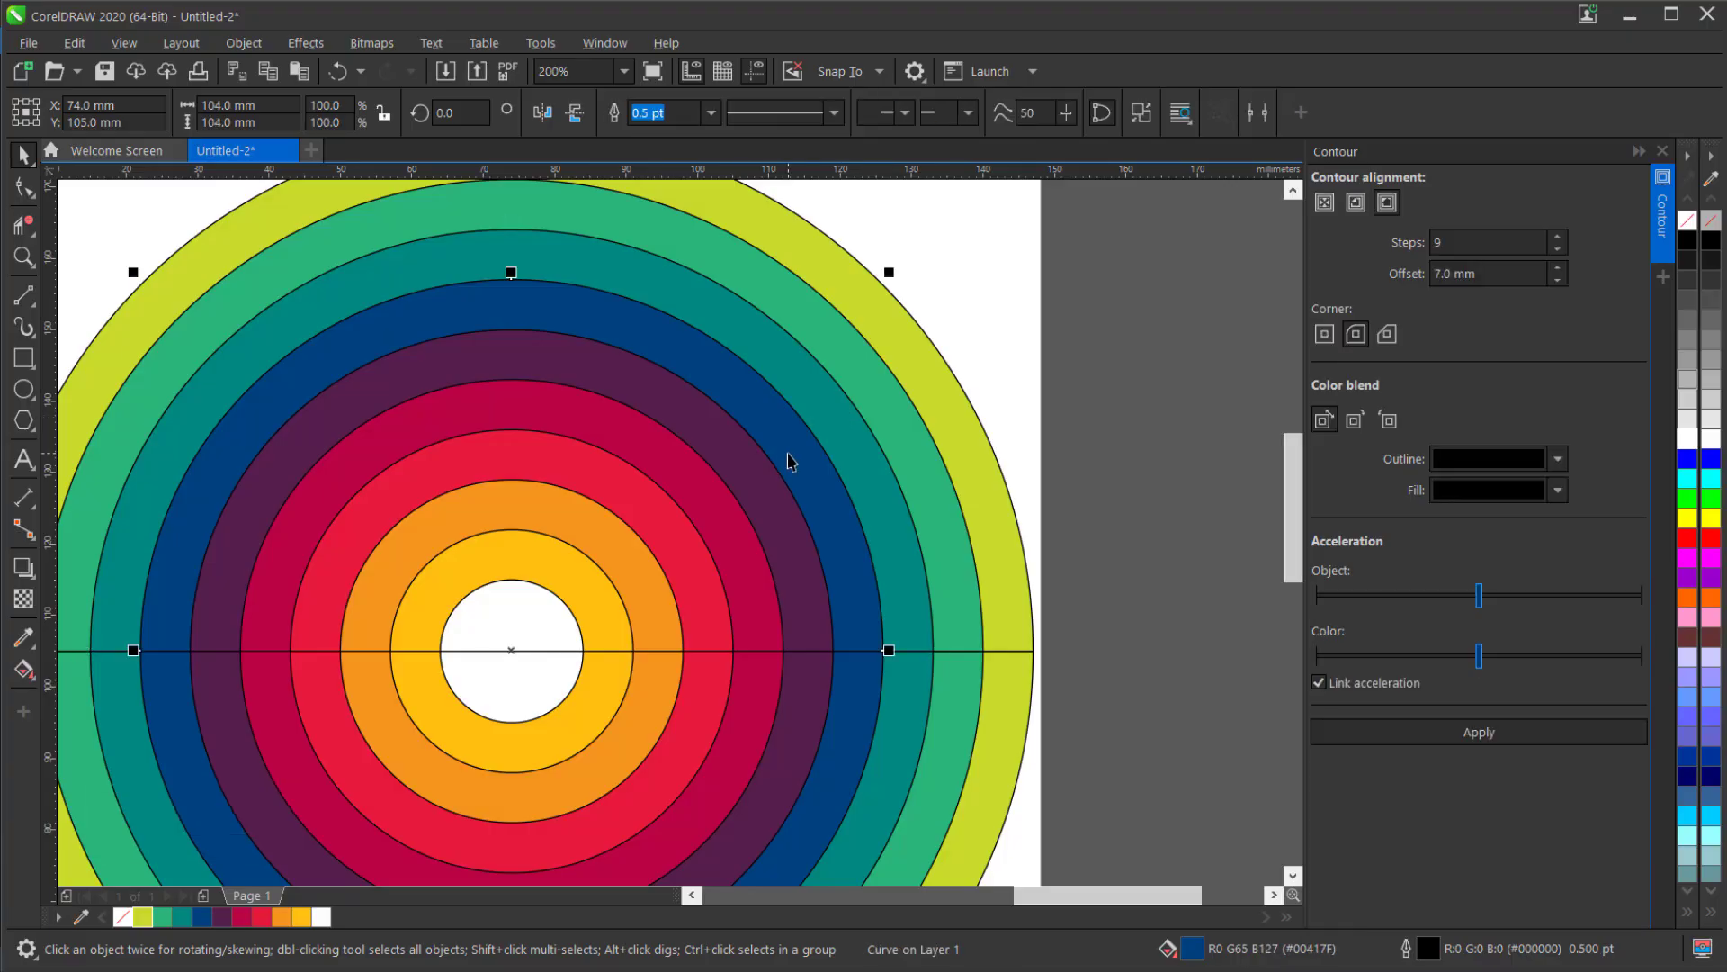
pyautogui.hotkey('ctrl', 'k')
pyautogui.click(758, 464)
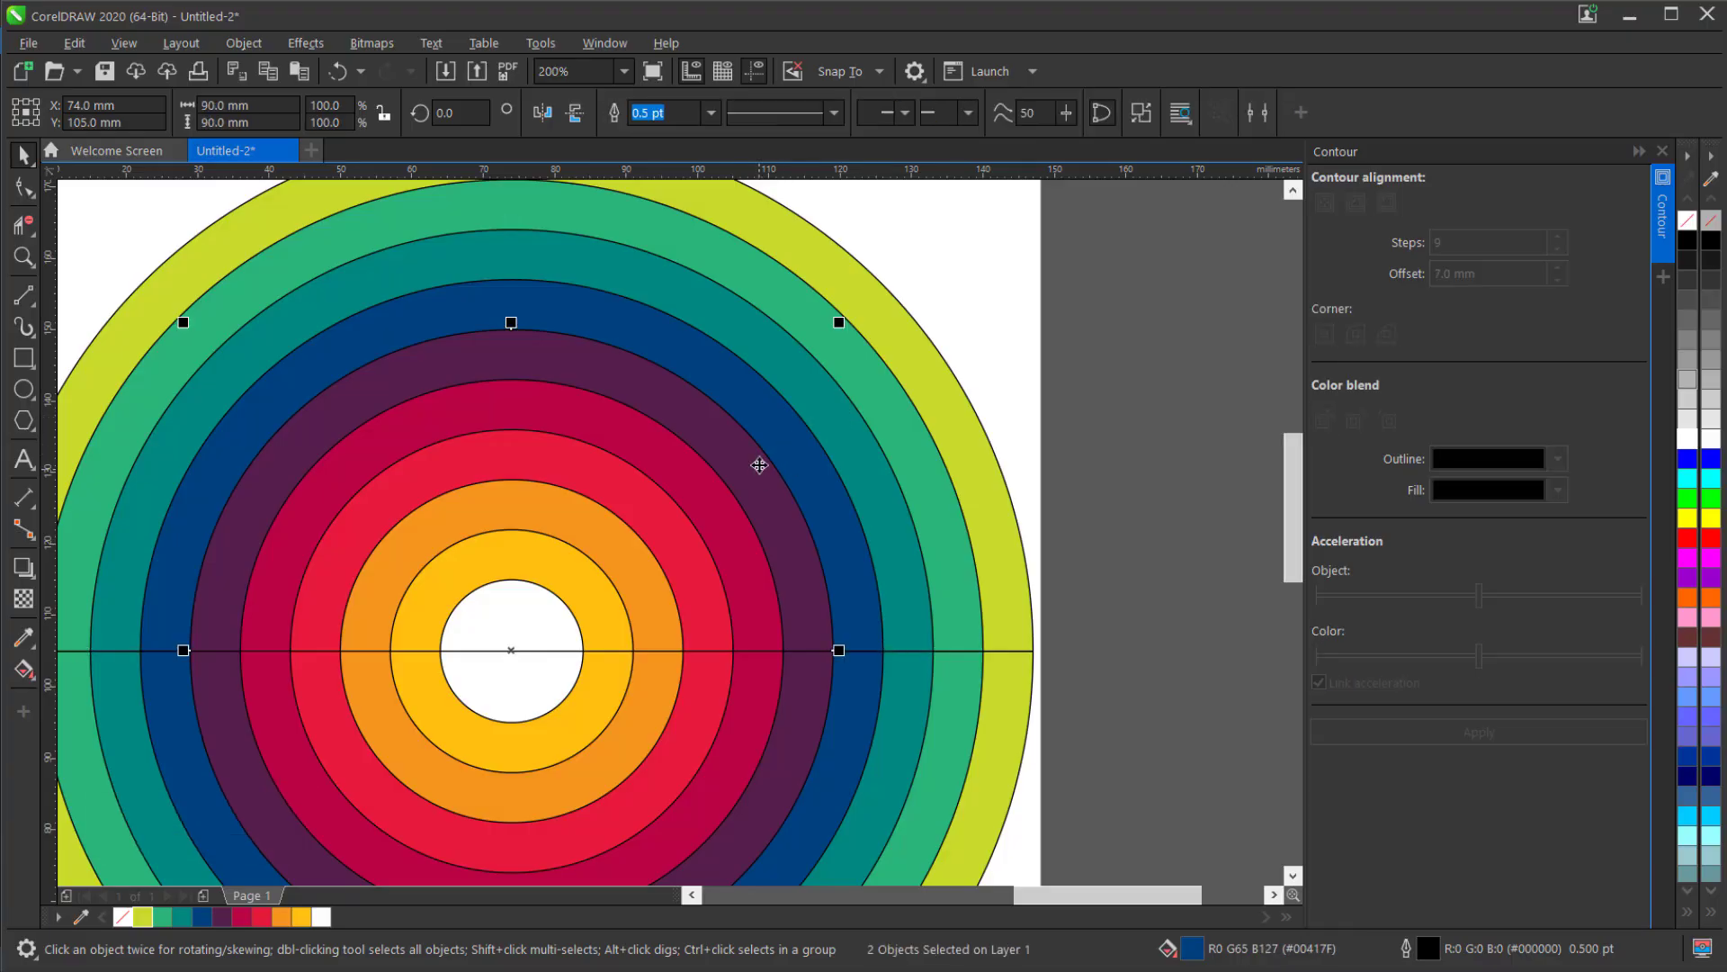
pyautogui.hotkey('ctrl', 'k')
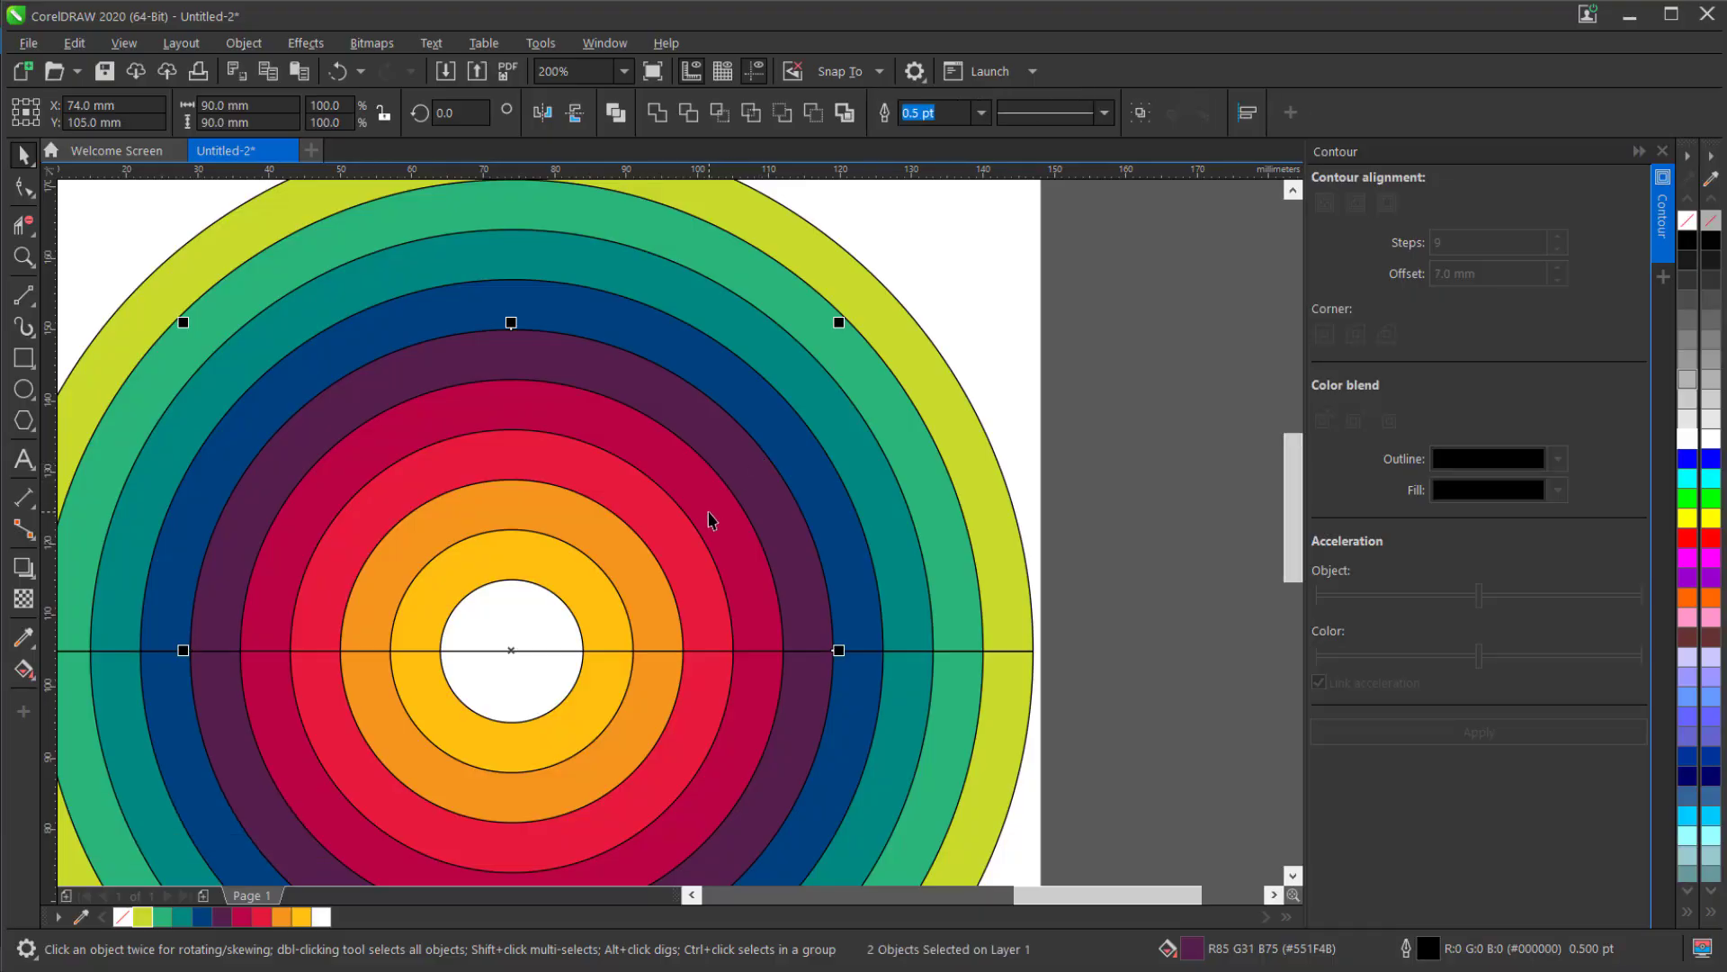
pyautogui.click(710, 510)
pyautogui.hotkey('ctrl', 'k')
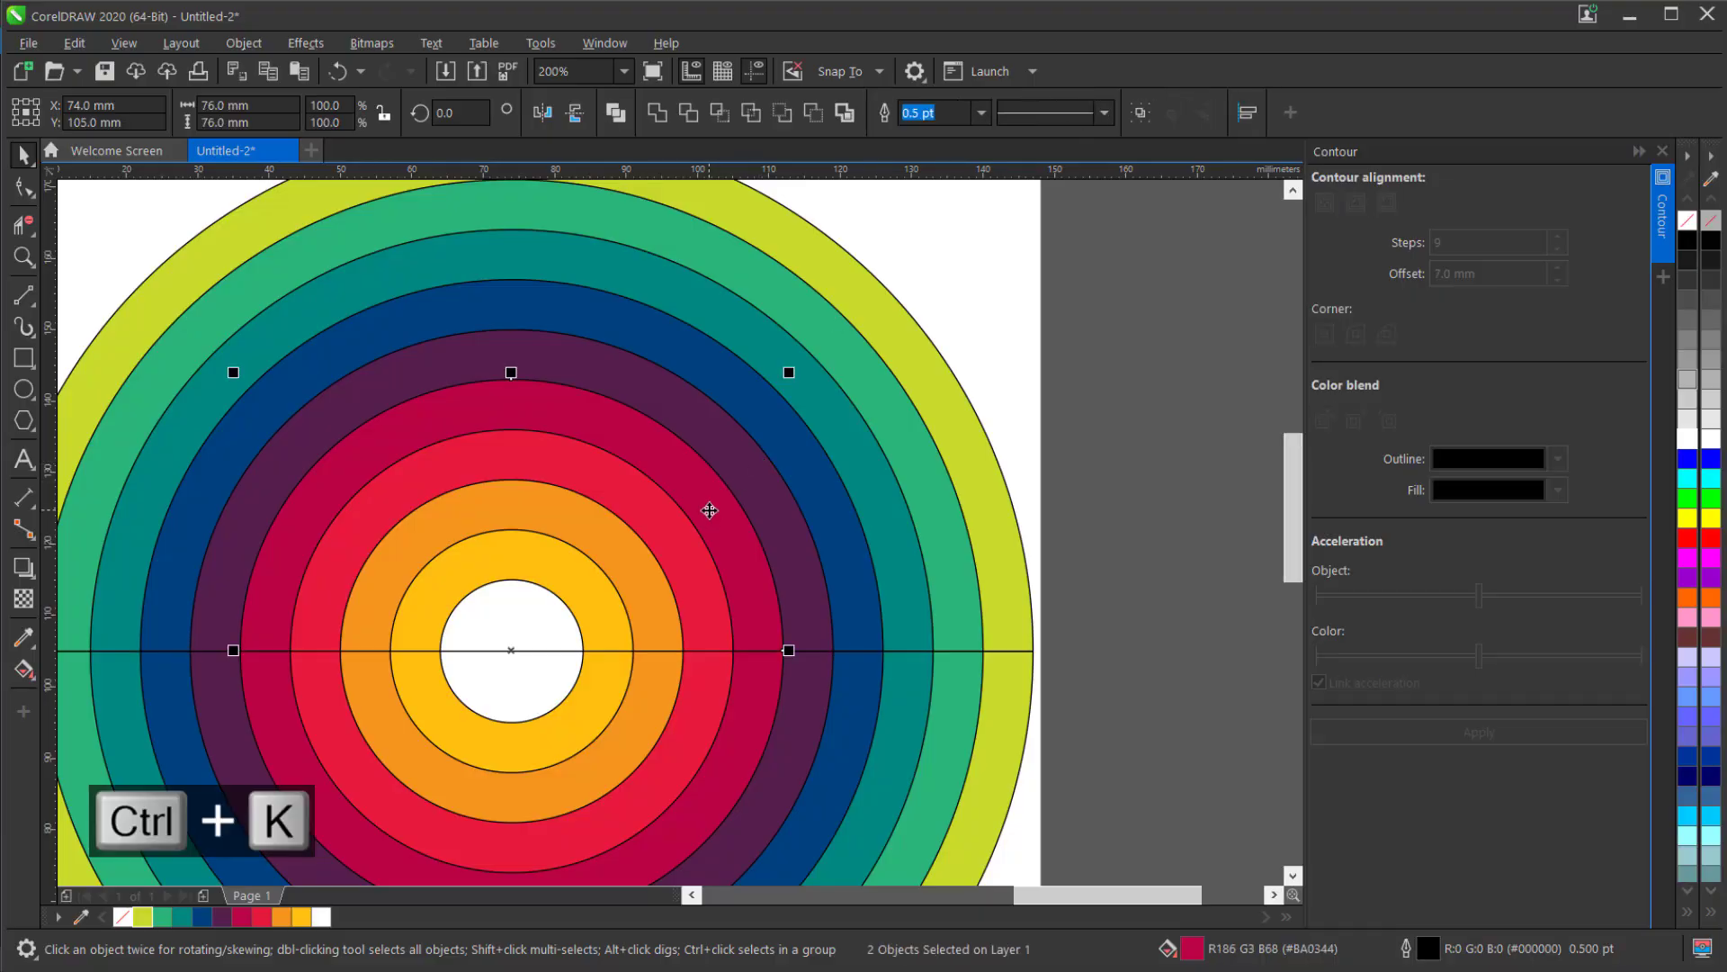
# Break apart the four innermost circles, red, orange, yellow and white, into separate halves.
pyautogui.click(678, 540)
pyautogui.hotkey('ctrl', 'k')
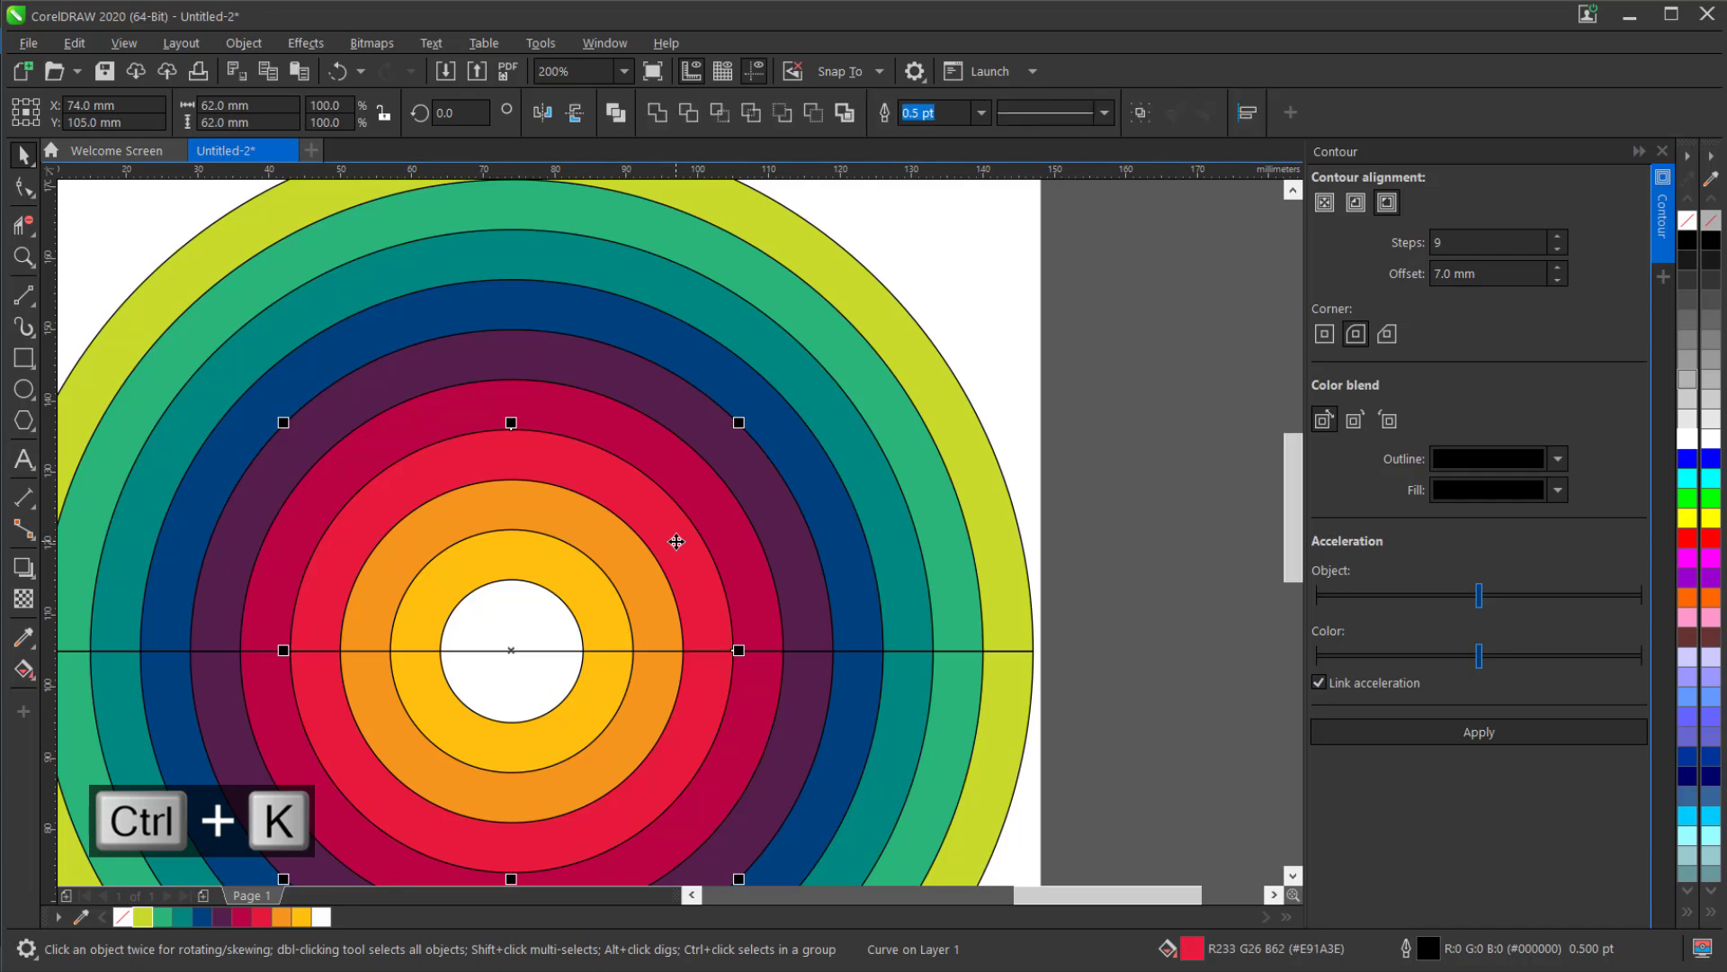
pyautogui.click(636, 559)
pyautogui.hotkey('ctrl', 'k')
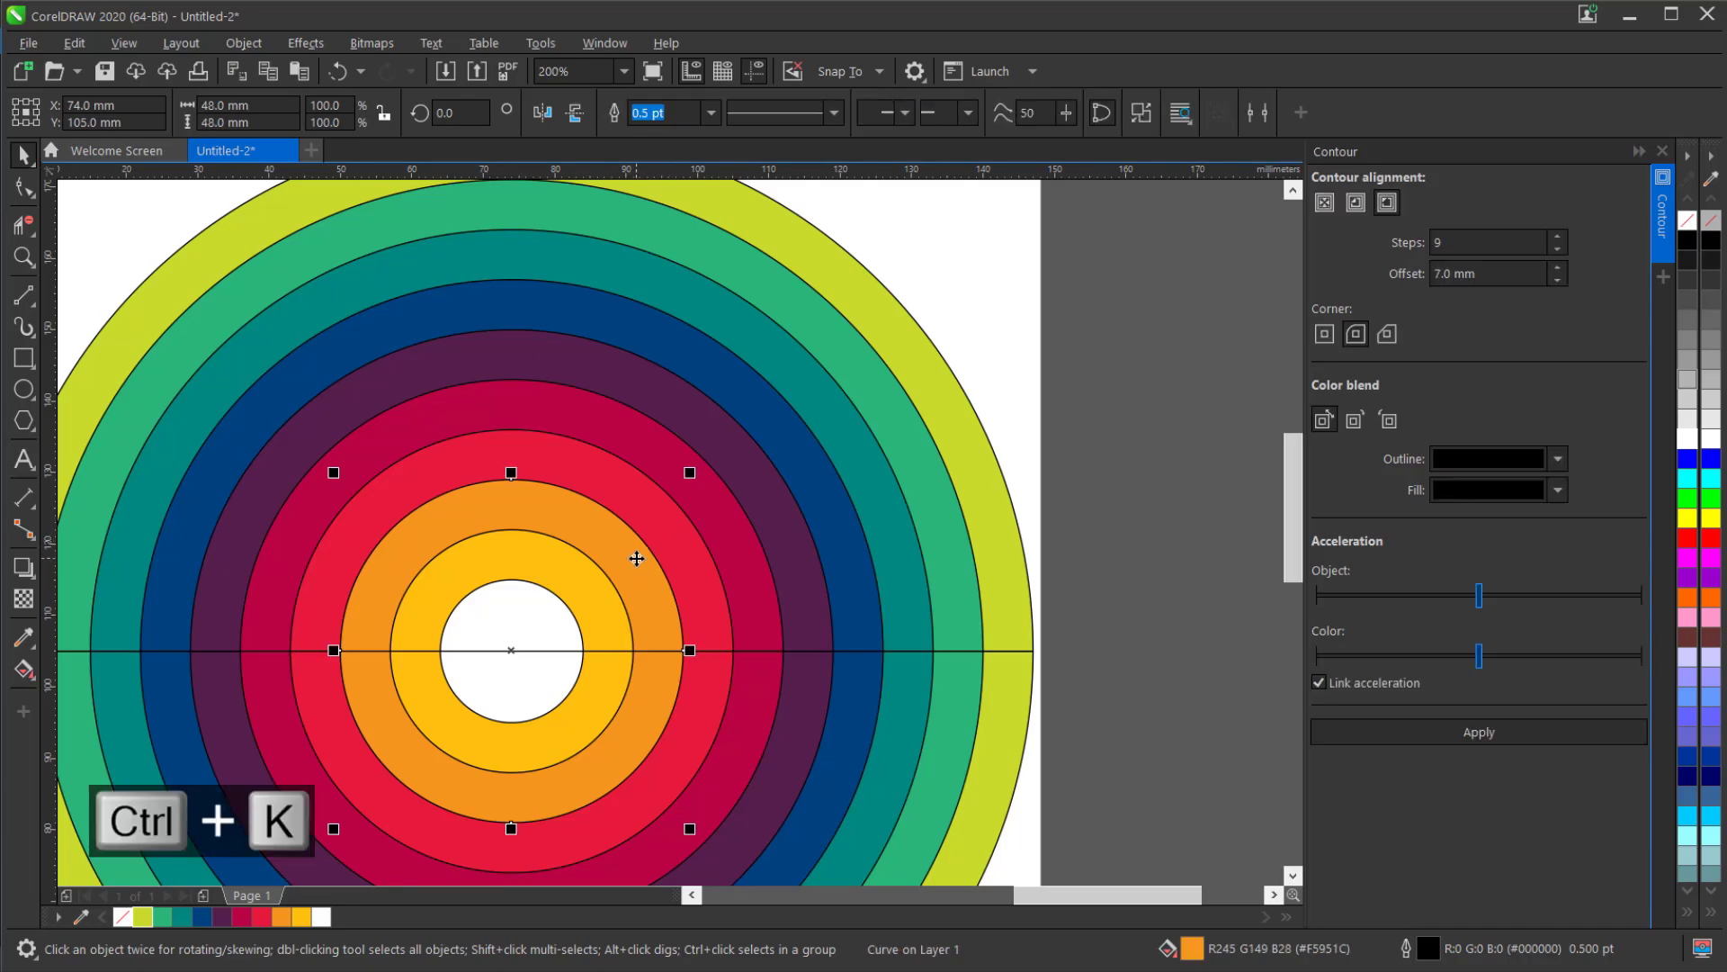
pyautogui.click(554, 576)
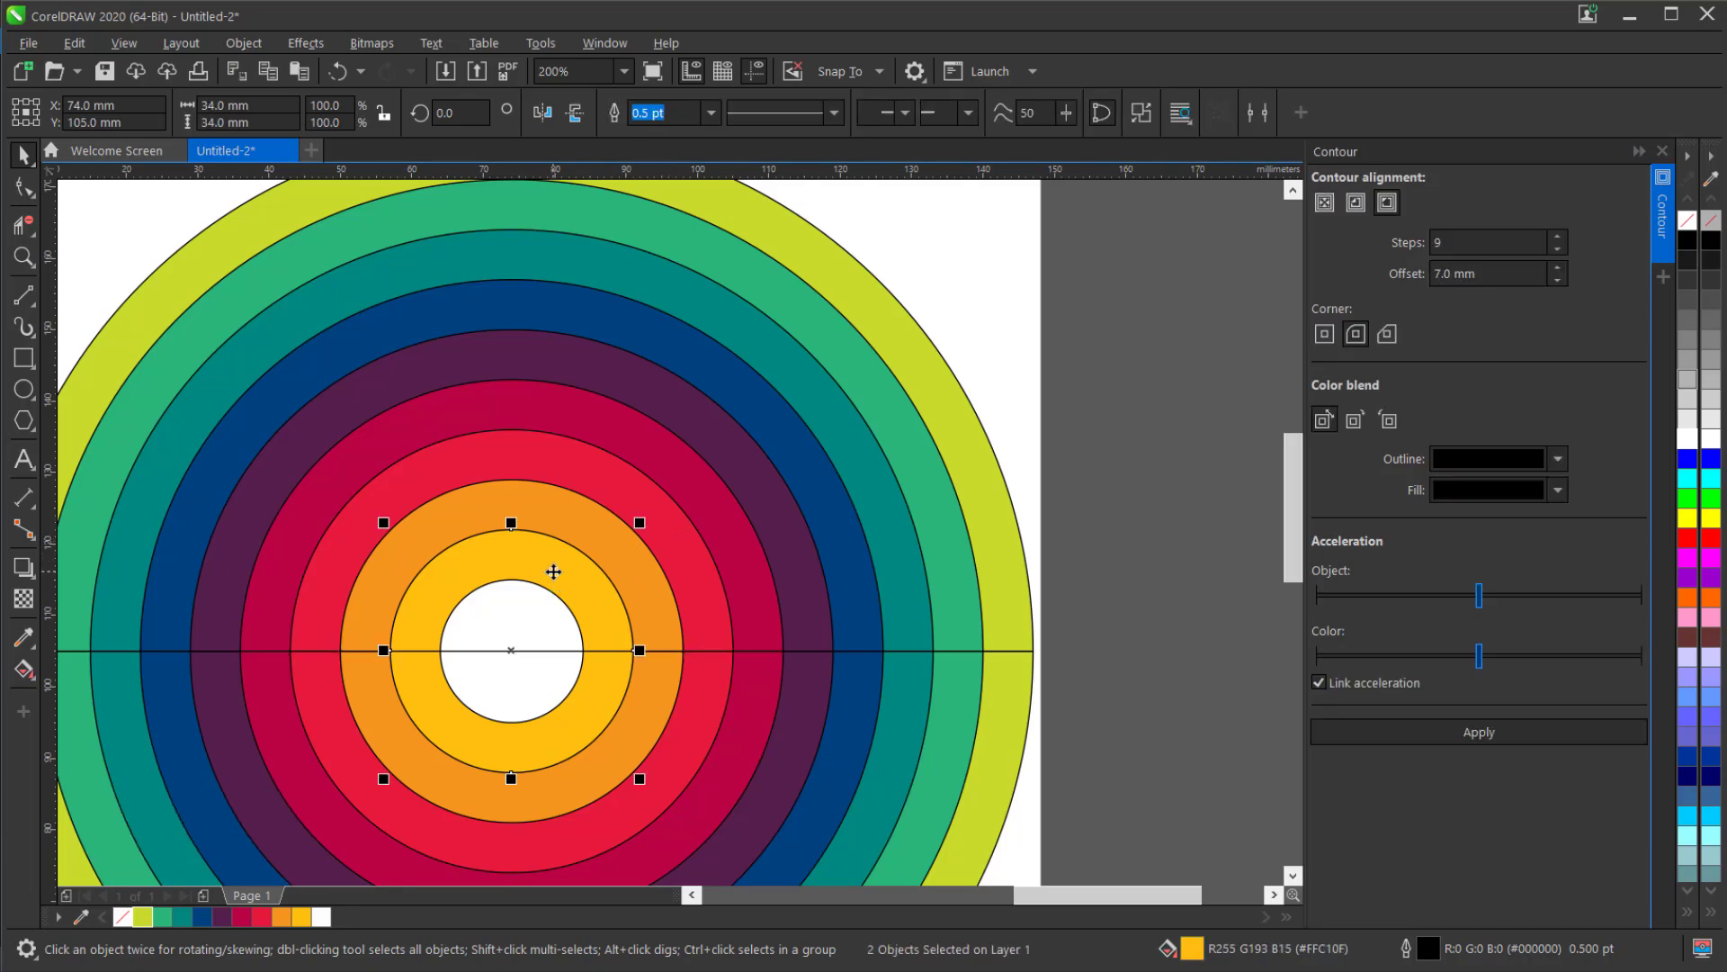
pyautogui.hotkey('ctrl', 'k')
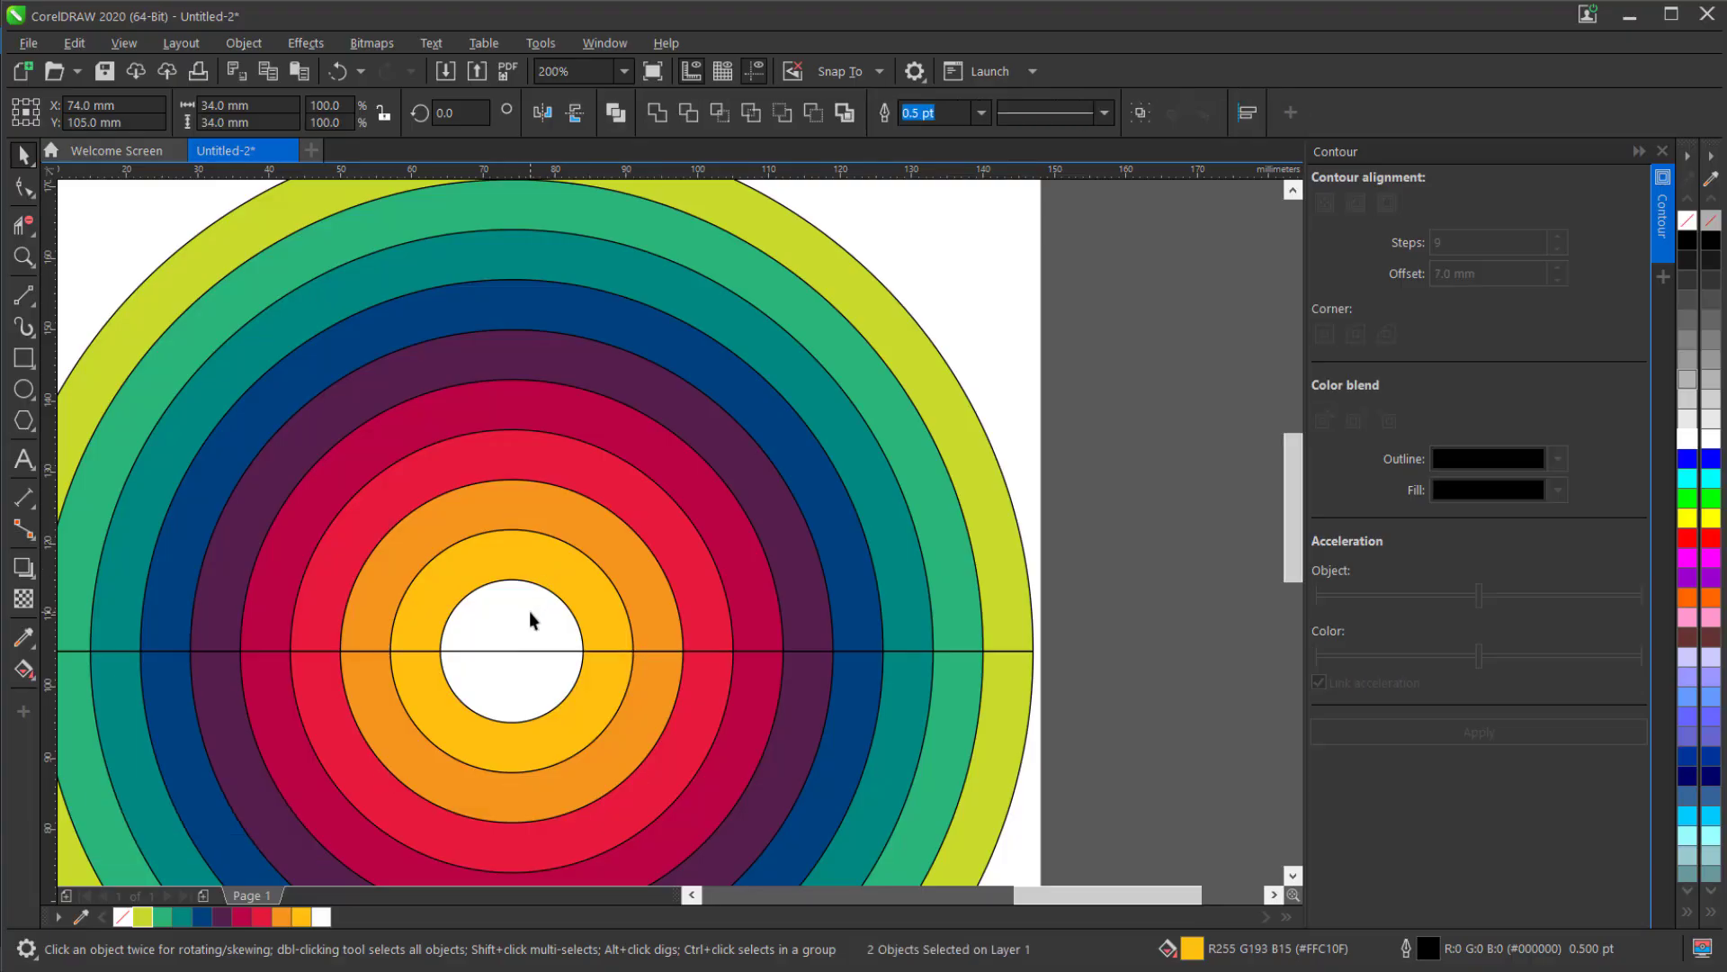
pyautogui.click(530, 605)
pyautogui.hotkey('ctrl', 'k')
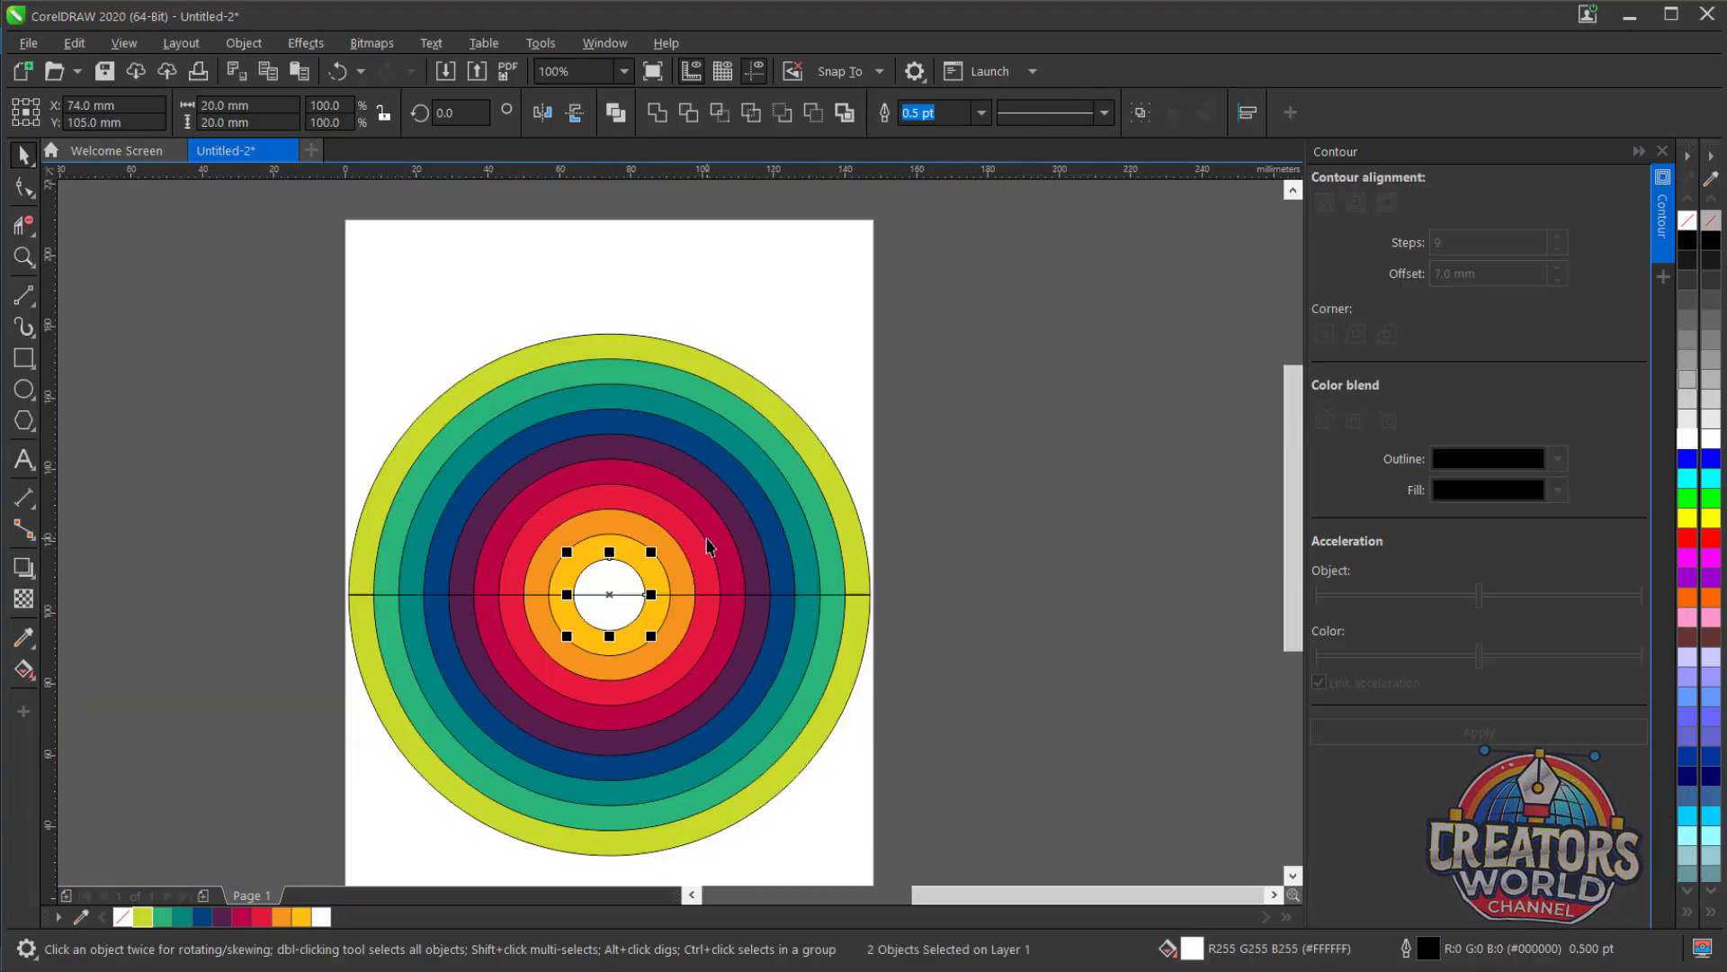
# Group the ten upper half-circles together and the ten lower half-circles together as two separate groups.
pyautogui.scroll(-1, 707, 541)
pyautogui.moveTo(254, 278); pyautogui.dragTo(938, 606)
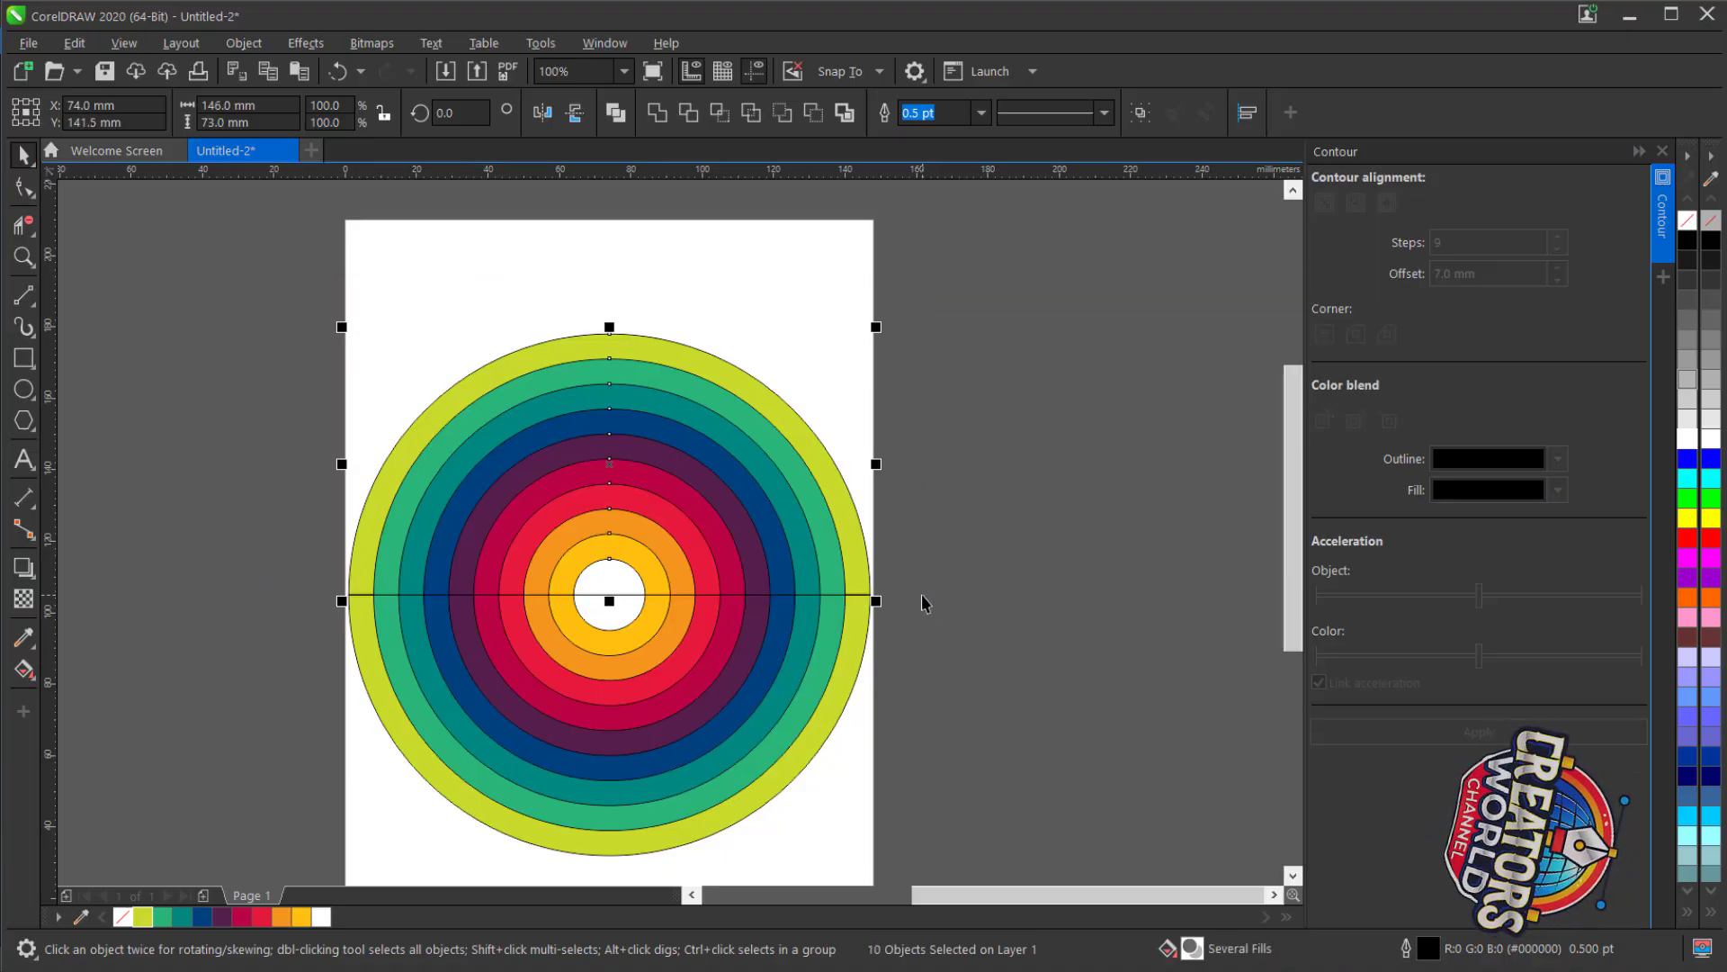
pyautogui.hotkey('ctrl', 'g')
pyautogui.moveTo(270, 551); pyautogui.dragTo(948, 867)
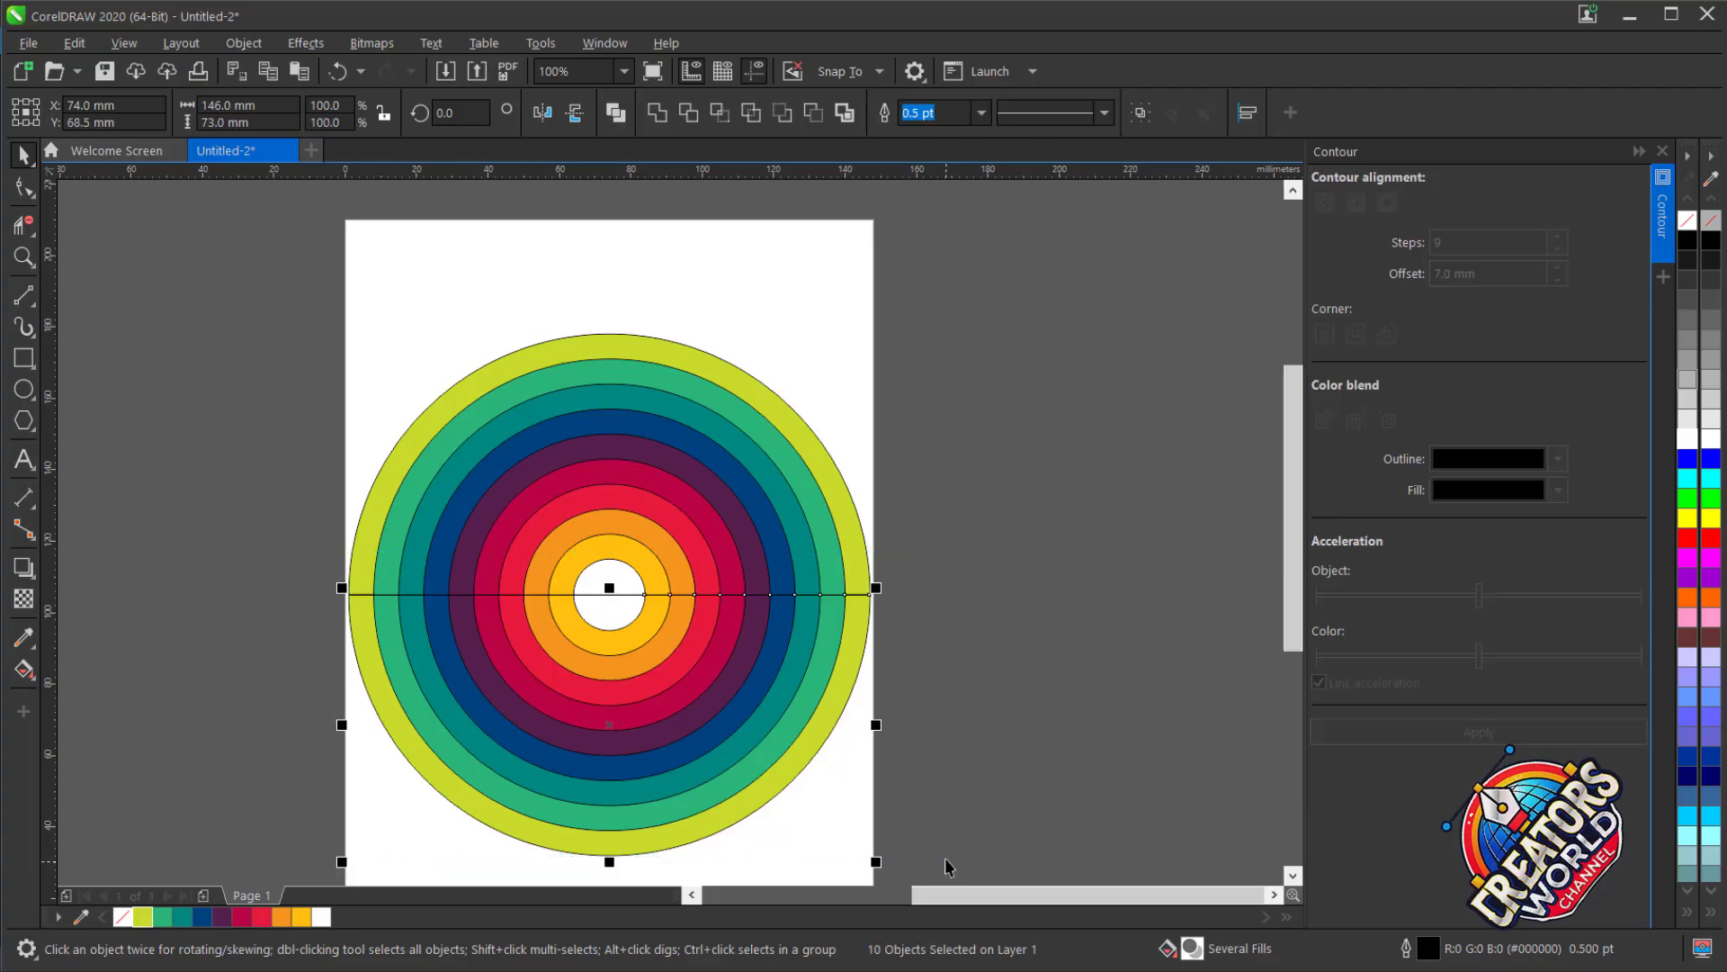
pyautogui.hotkey('ctrl', 'g')
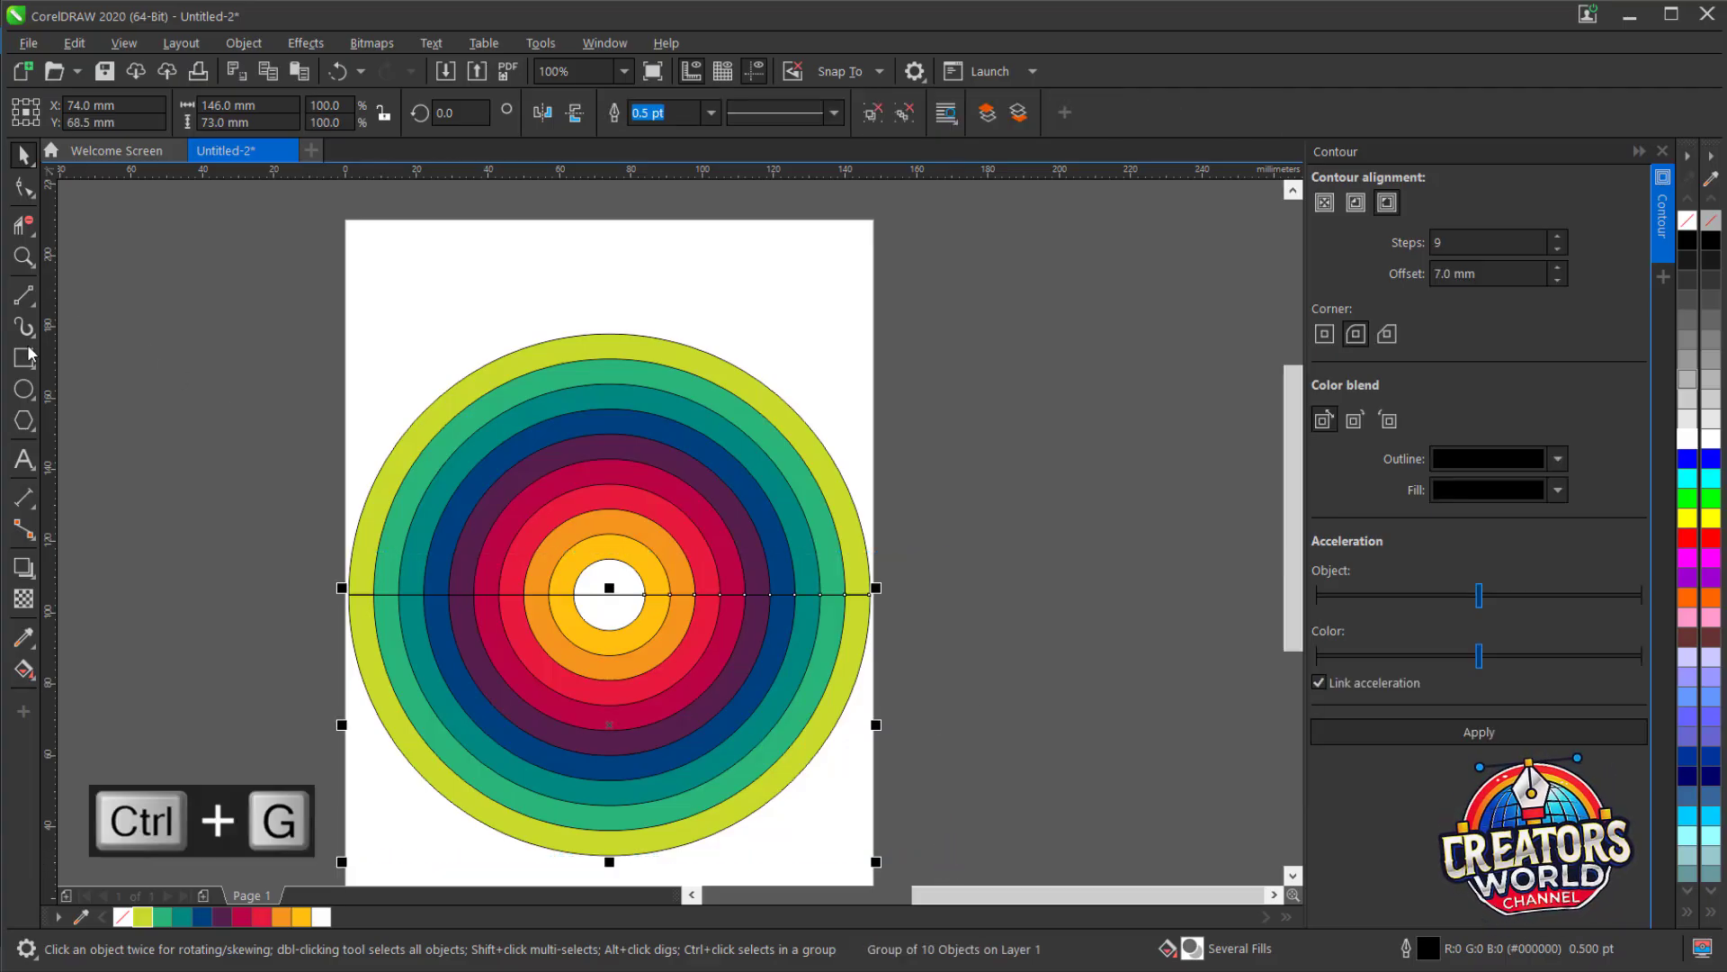
# Create a page-sized rectangle and align the lower half-circle group to its top edge.
pyautogui.doubleClick(24, 359)
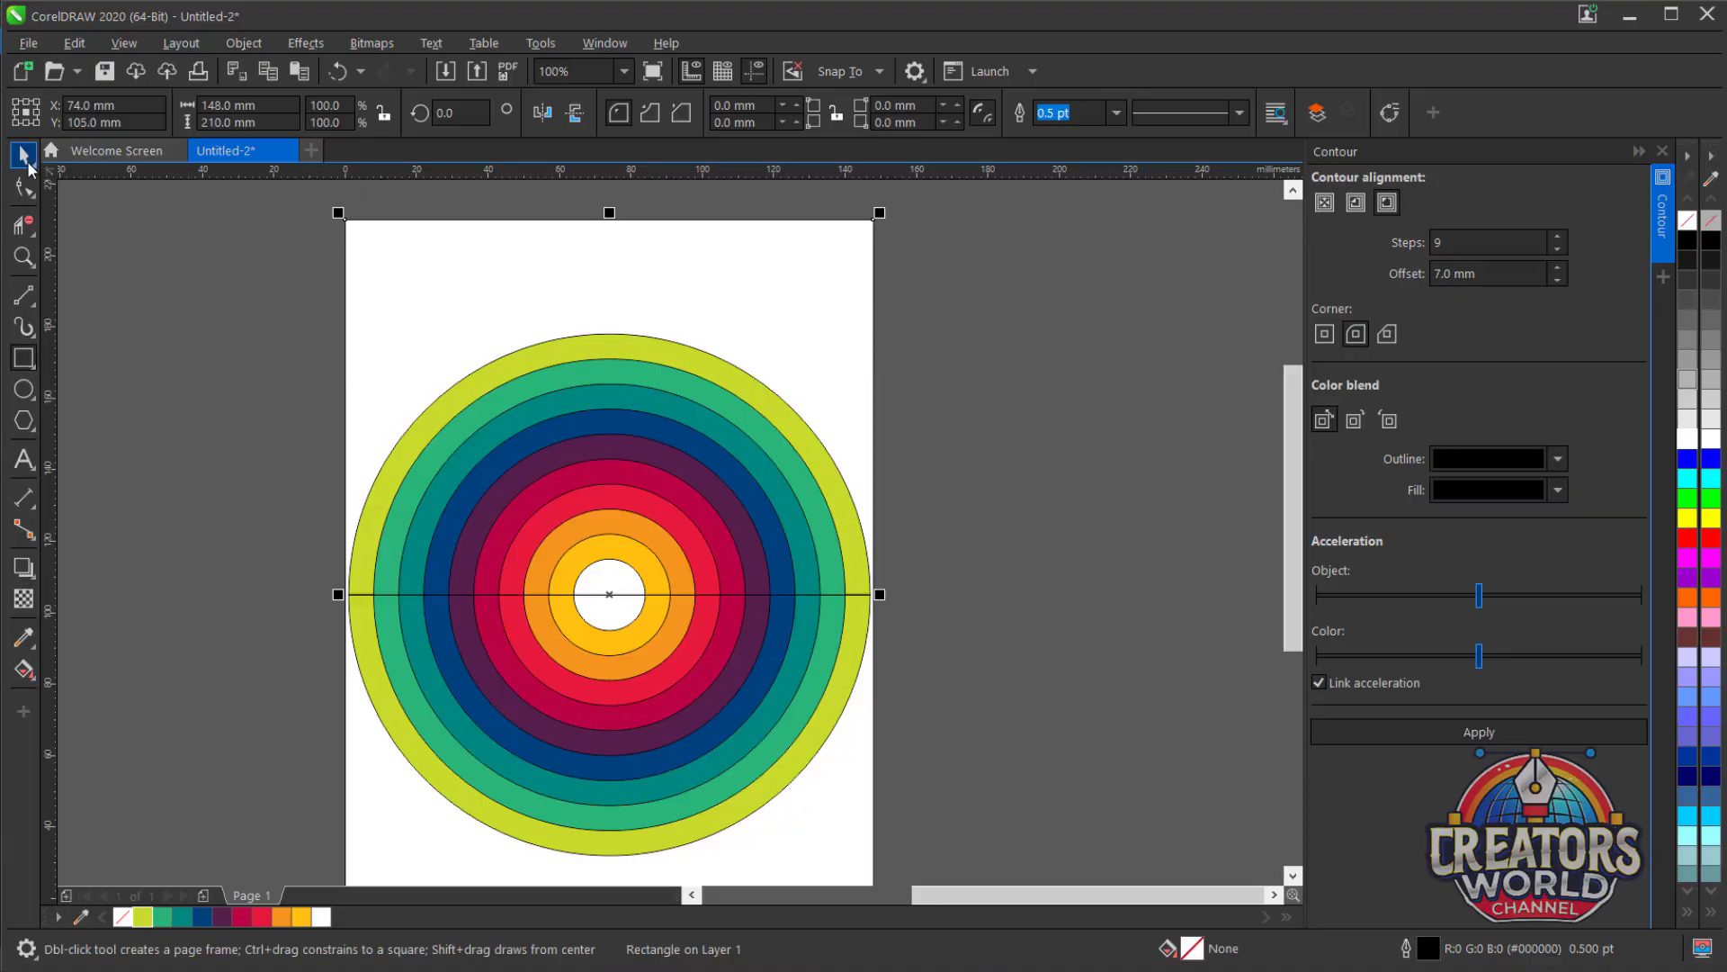
pyautogui.press('space')
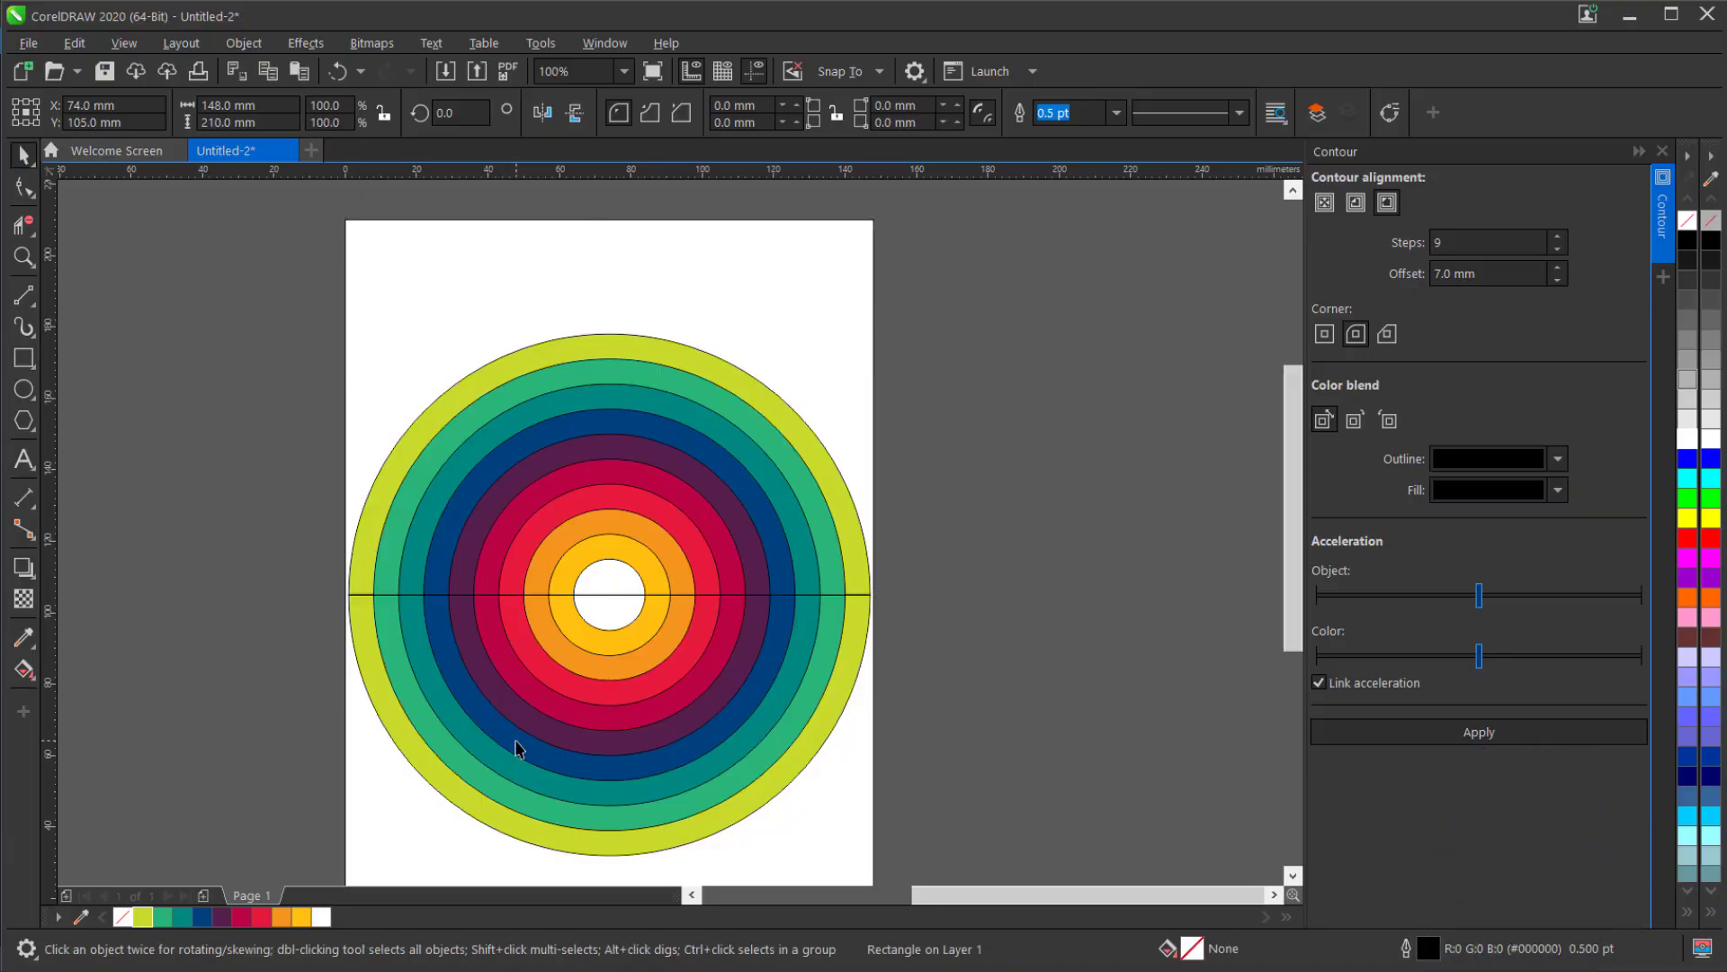
pyautogui.click(513, 745)
pyautogui.keyDown('shift'); pyautogui.click(444, 288); pyautogui.keyUp('shift')
pyautogui.press('t')
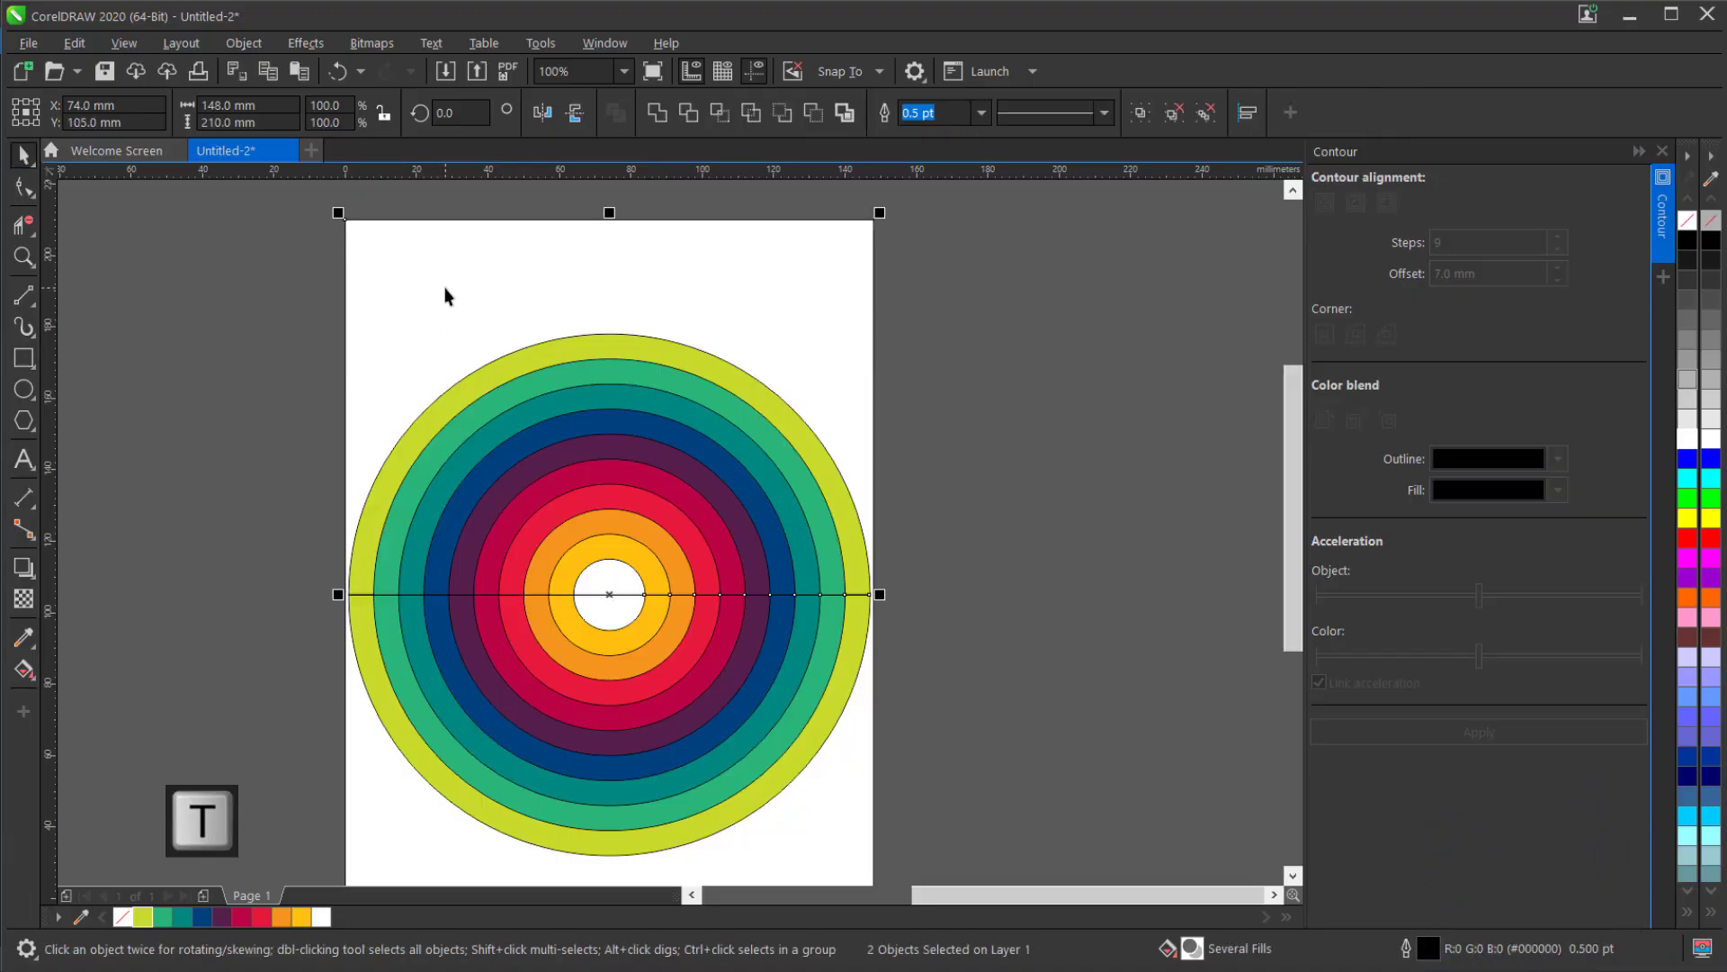
# Align the upper half-circle group to the bottom edge of the page-sized rectangle.
pyautogui.click(756, 550)
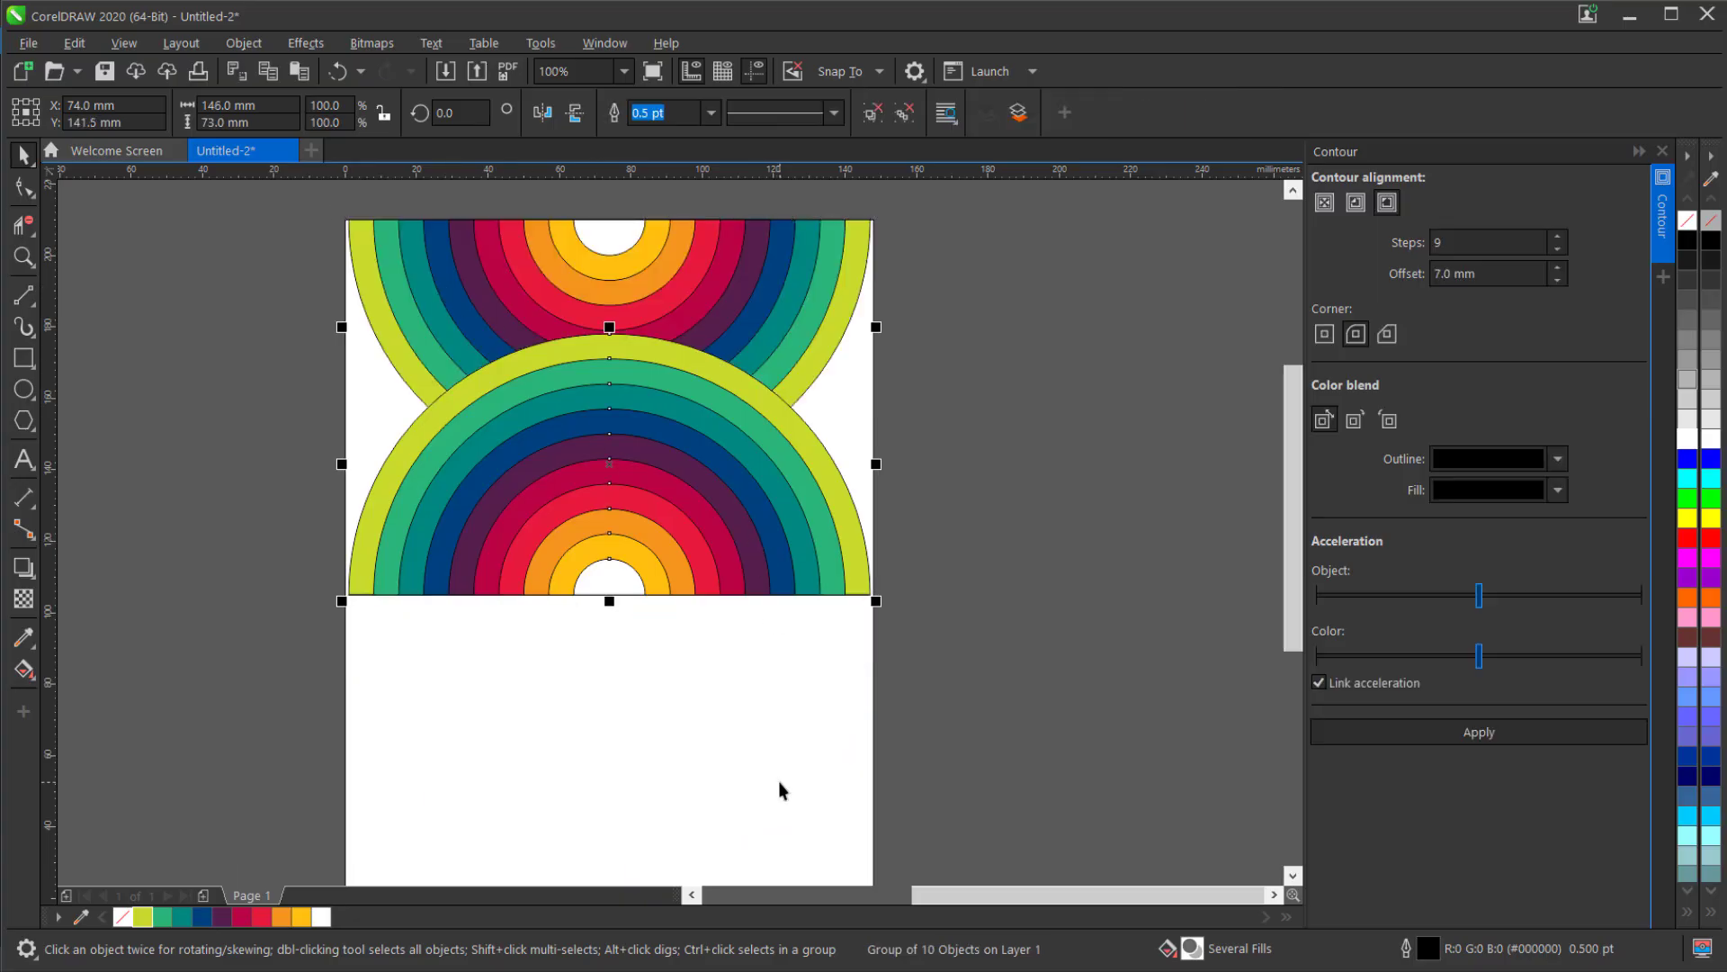
pyautogui.keyDown('shift'); pyautogui.click(780, 781); pyautogui.keyUp('shift')
pyautogui.press('b')
pyautogui.click(925, 616)
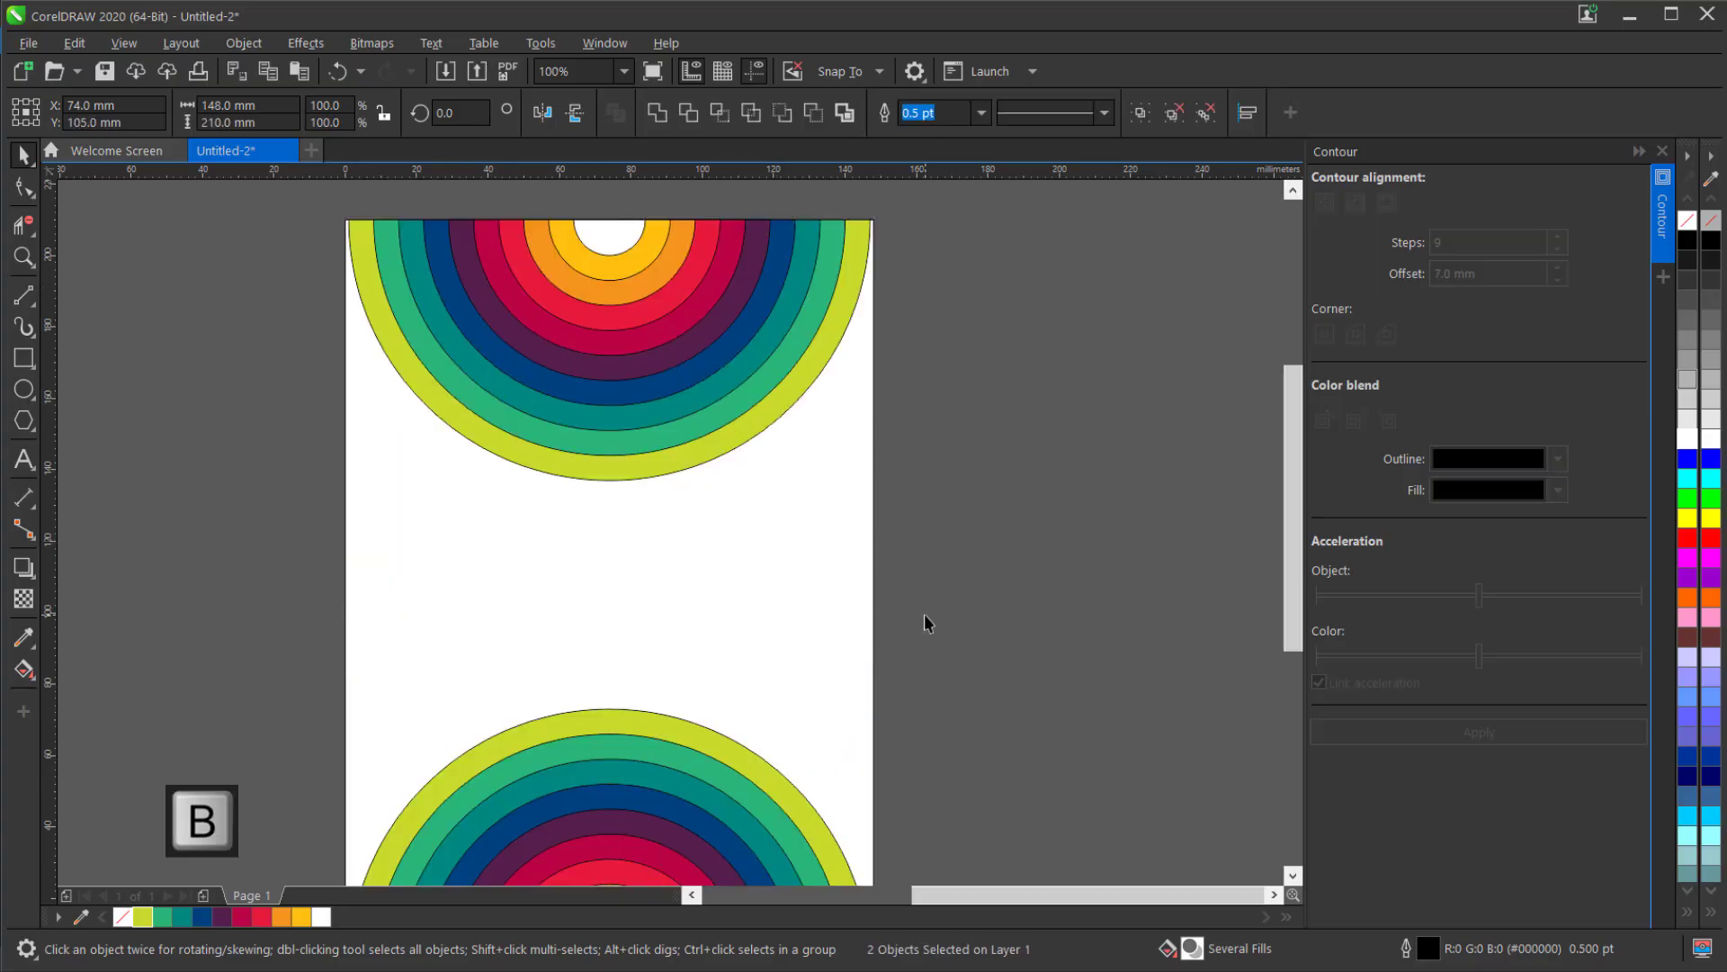
# Duplicate the page-sized rectangle as a 7 mm wide strip and place it just outside the page's right edge.
pyautogui.click(686, 610)
pyautogui.hotkey('ctrl', 'c')
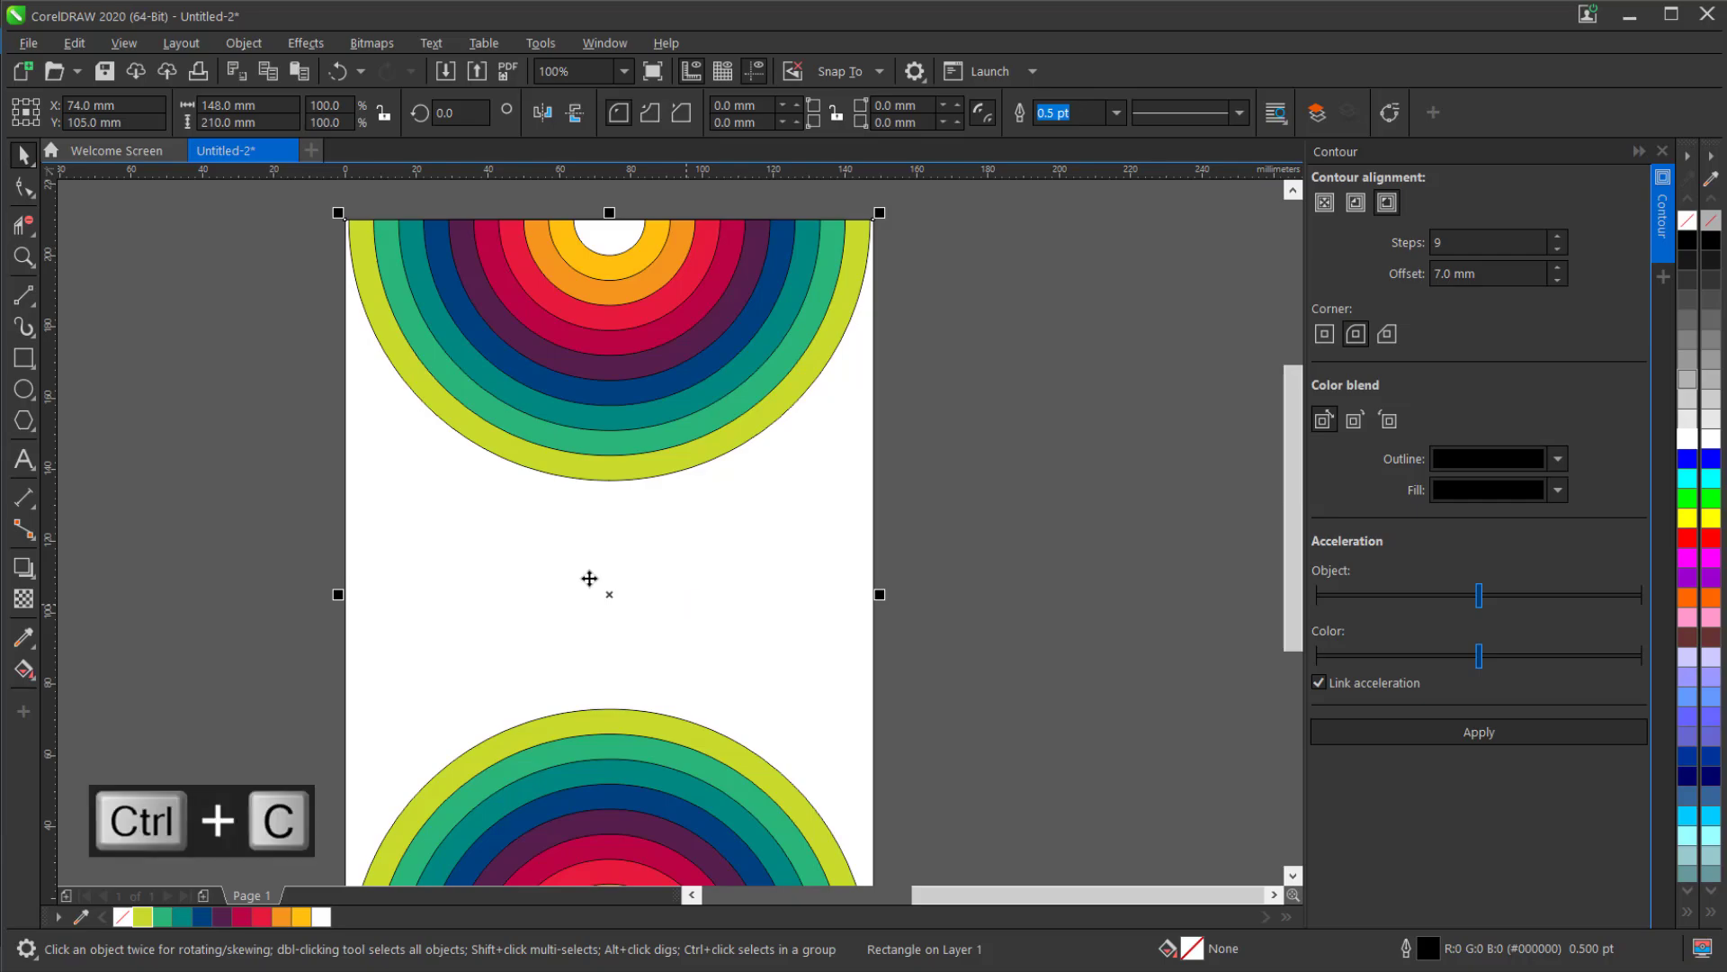
pyautogui.scroll(-2, 550, 571)
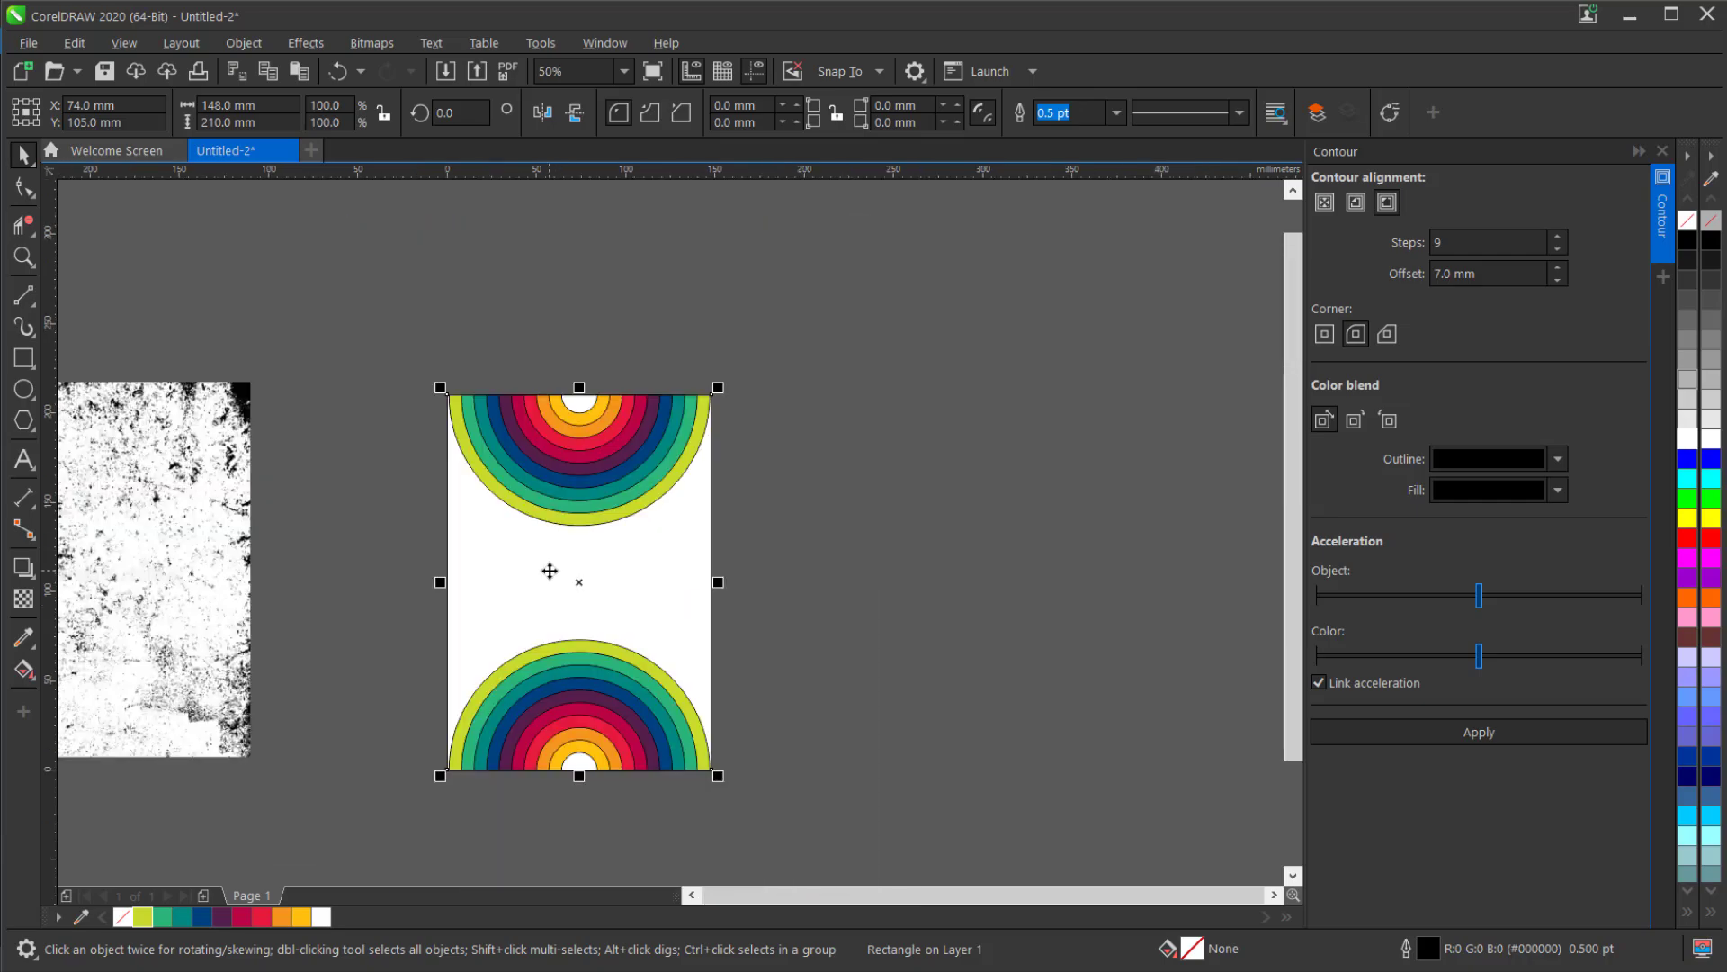
pyautogui.hotkey('ctrl', 'v')
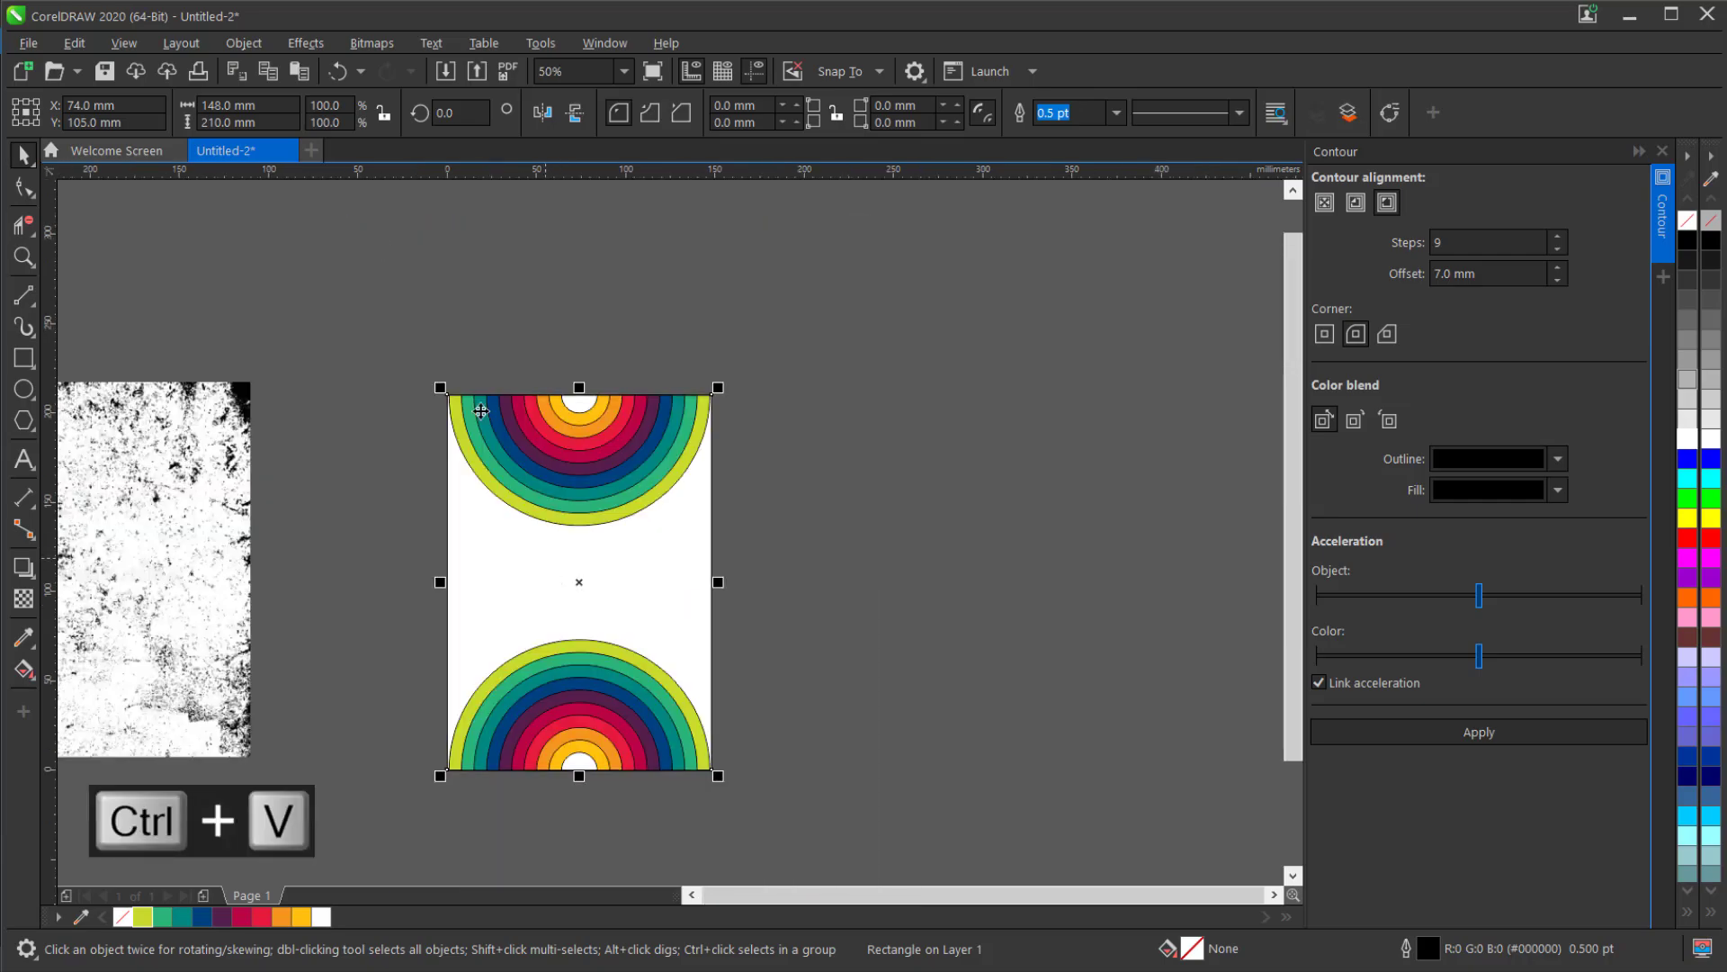
pyautogui.click(266, 105)
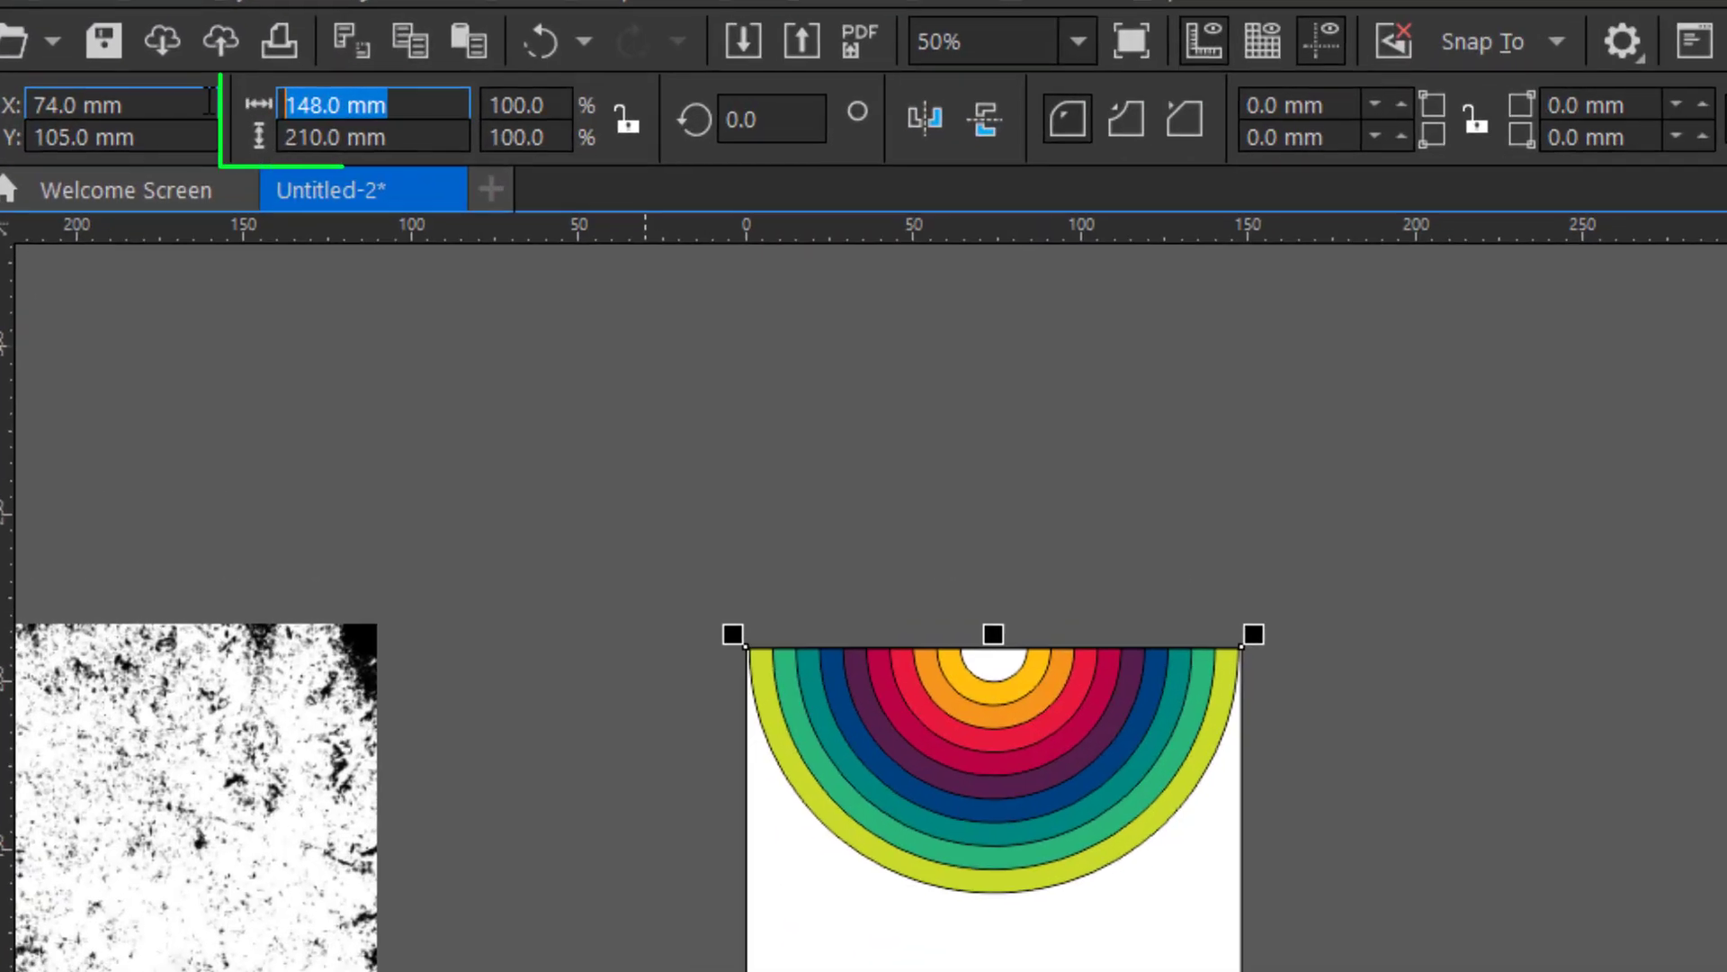
pyautogui.write('7')
pyautogui.press('Return')
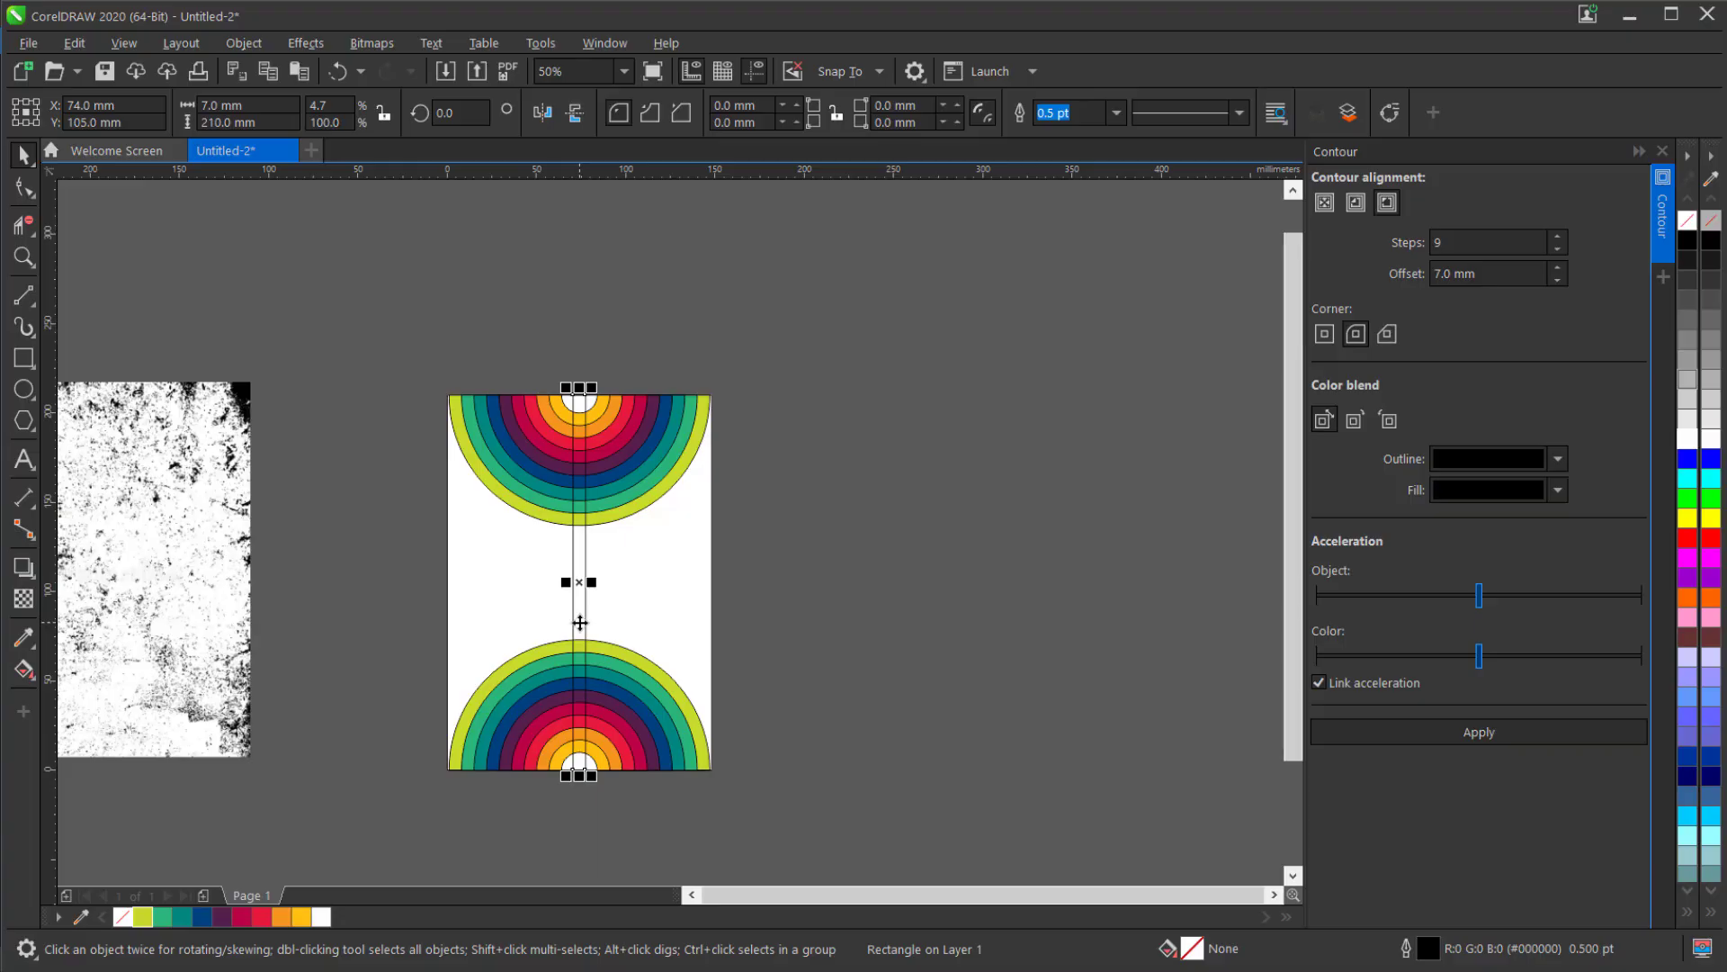
pyautogui.moveTo(581, 621); pyautogui.dragTo(761, 620)
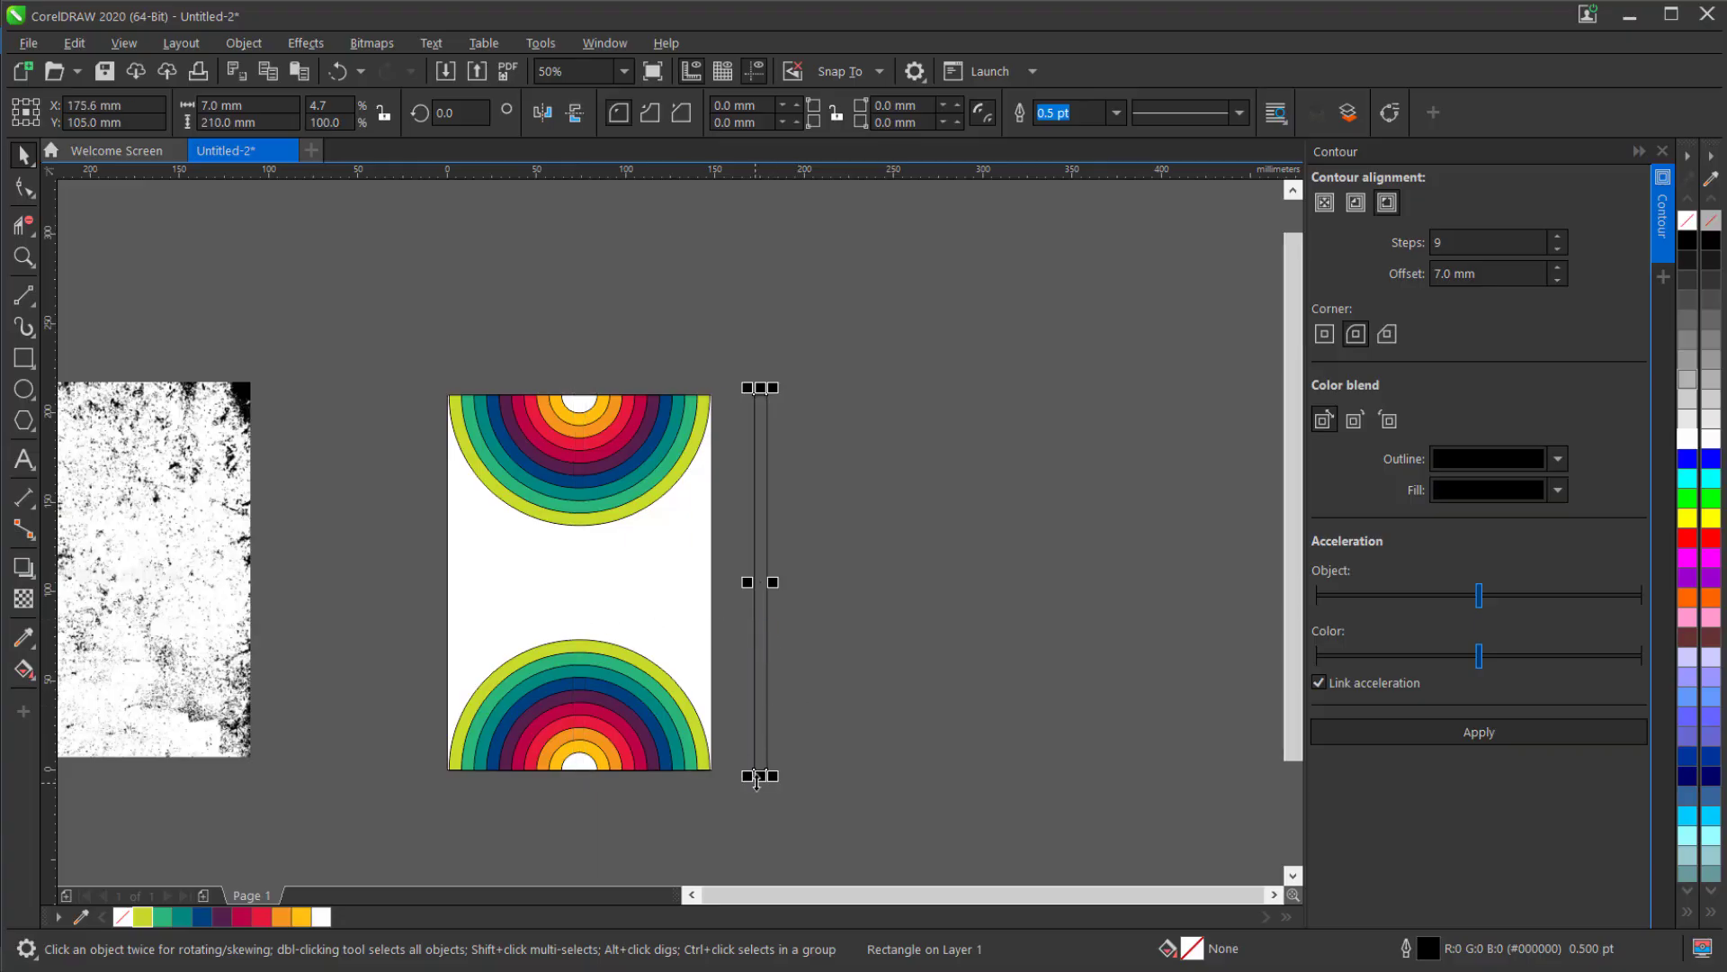
# Make 9 side-by-side copies of the strip with a Transform position offset of X 7.0 mm, Y 0.0 mm.
pyautogui.click(594, 45)
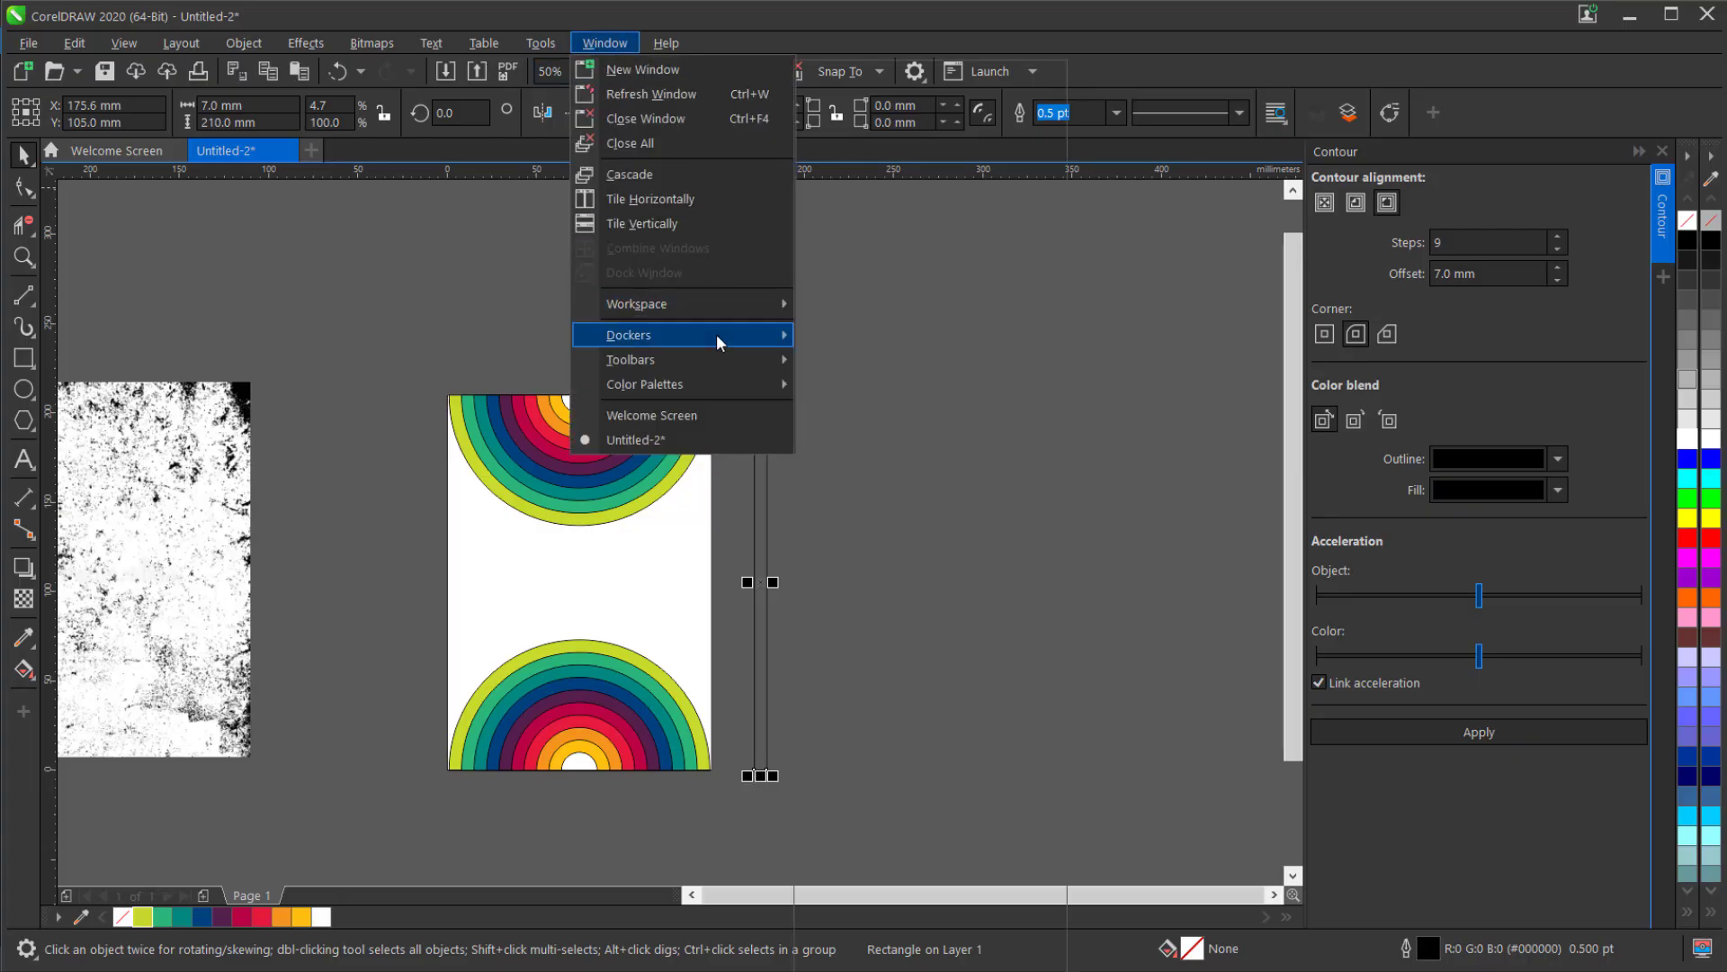
pyautogui.moveTo(716, 333)
pyautogui.click(894, 255)
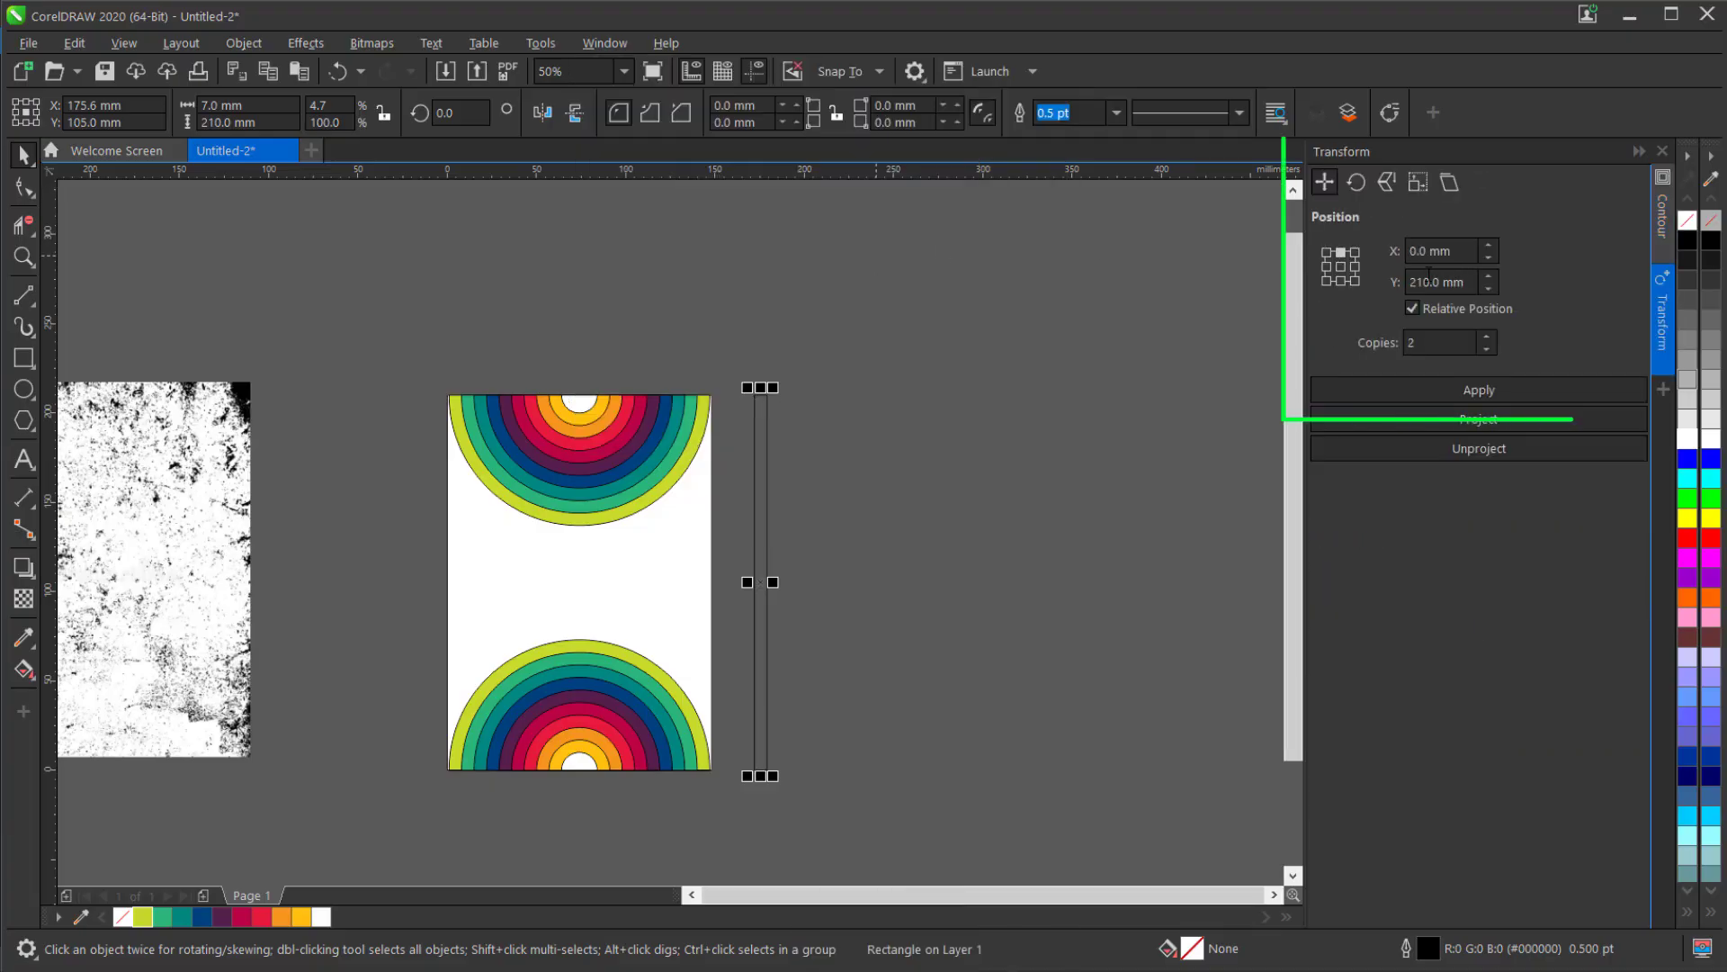
pyautogui.click(1356, 267)
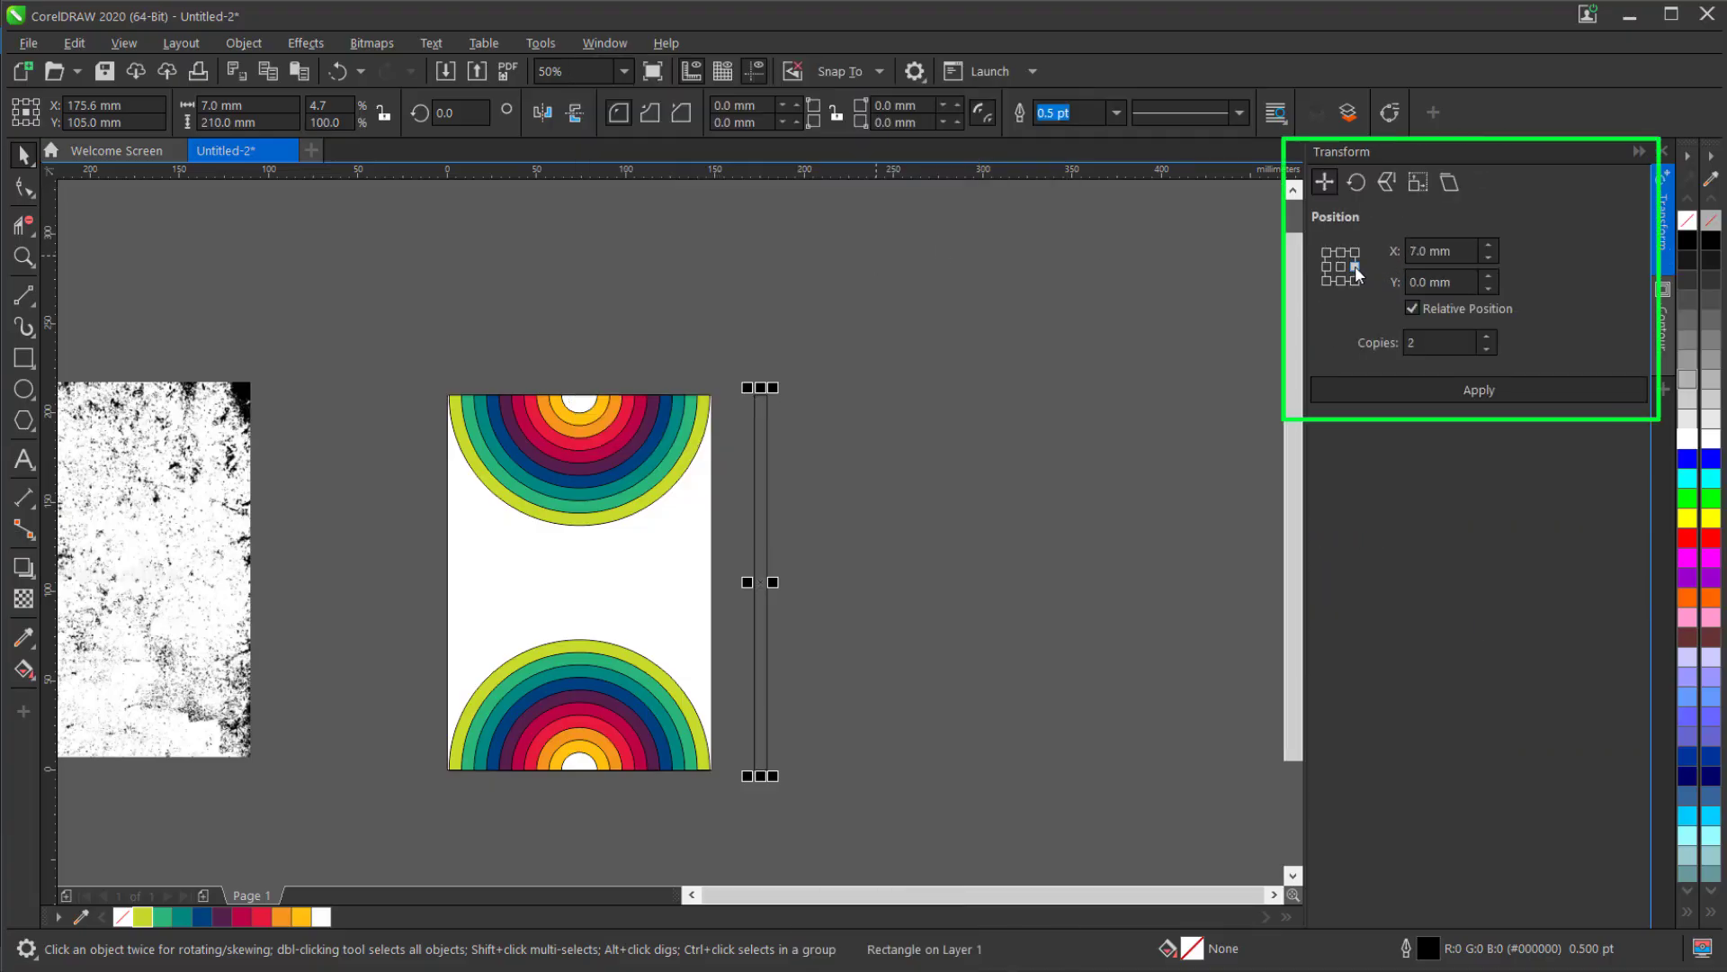
pyautogui.click(1431, 340)
pyautogui.write('9')
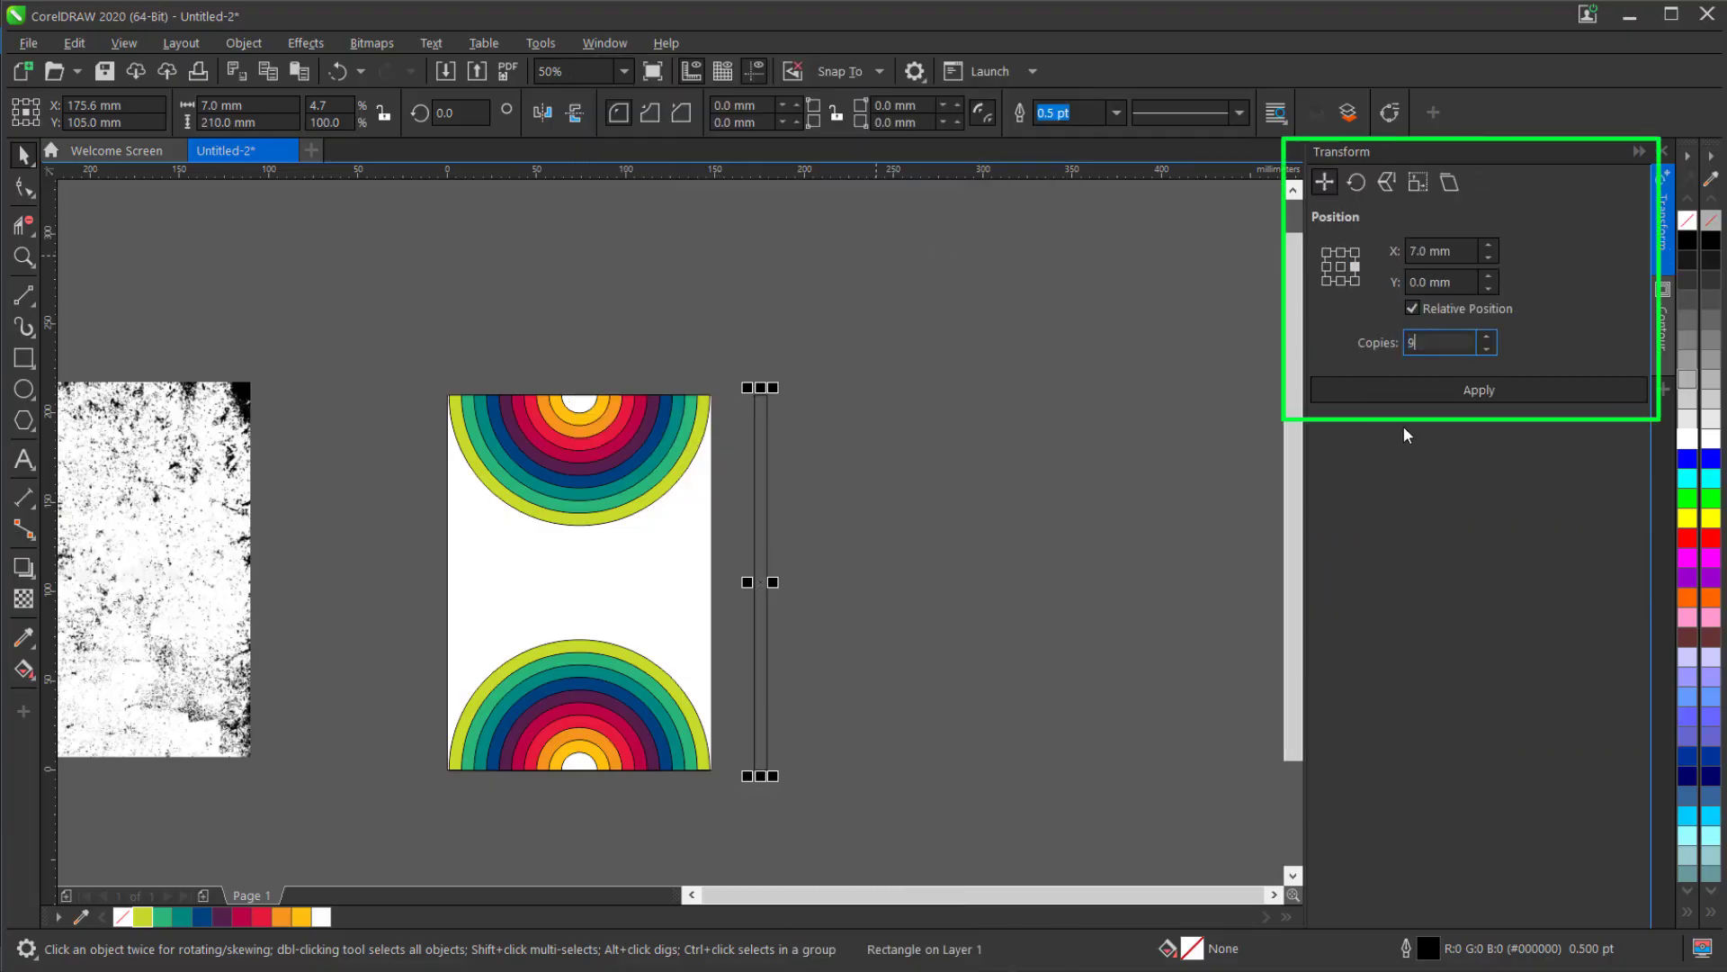
pyautogui.click(1412, 392)
# Fill the first five strips from the left with white, lime, green, teal and dark blue.
pyautogui.scroll(1, 834, 797)
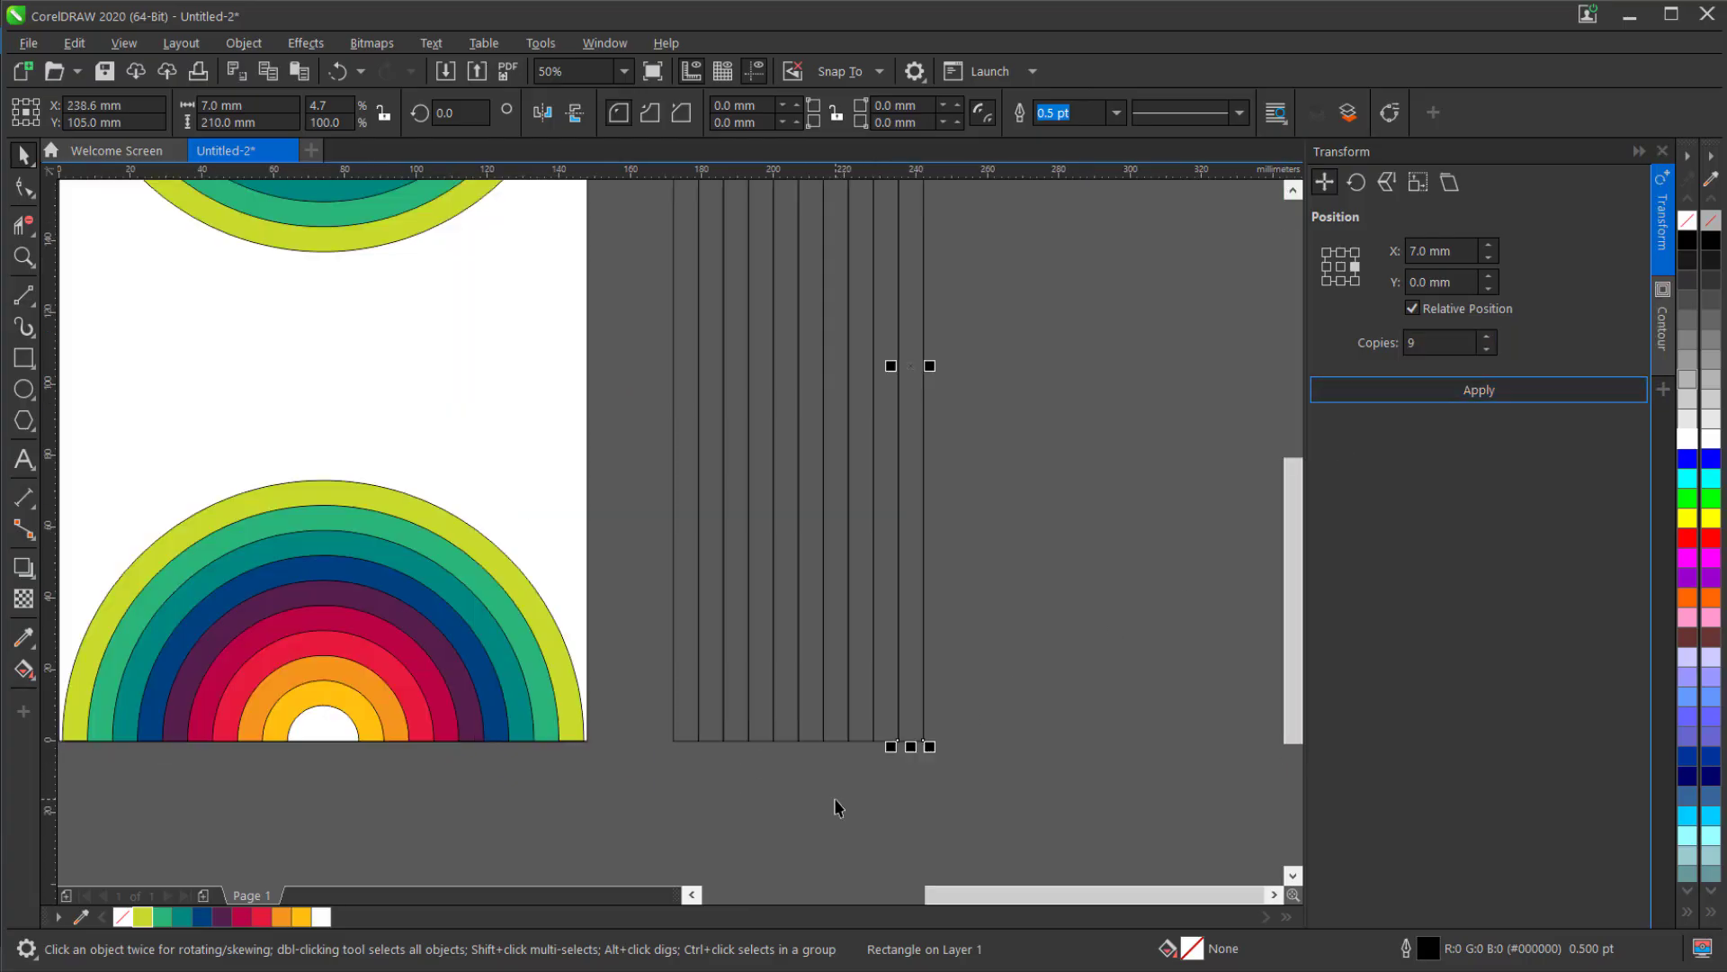
pyautogui.scroll(1, 718, 749)
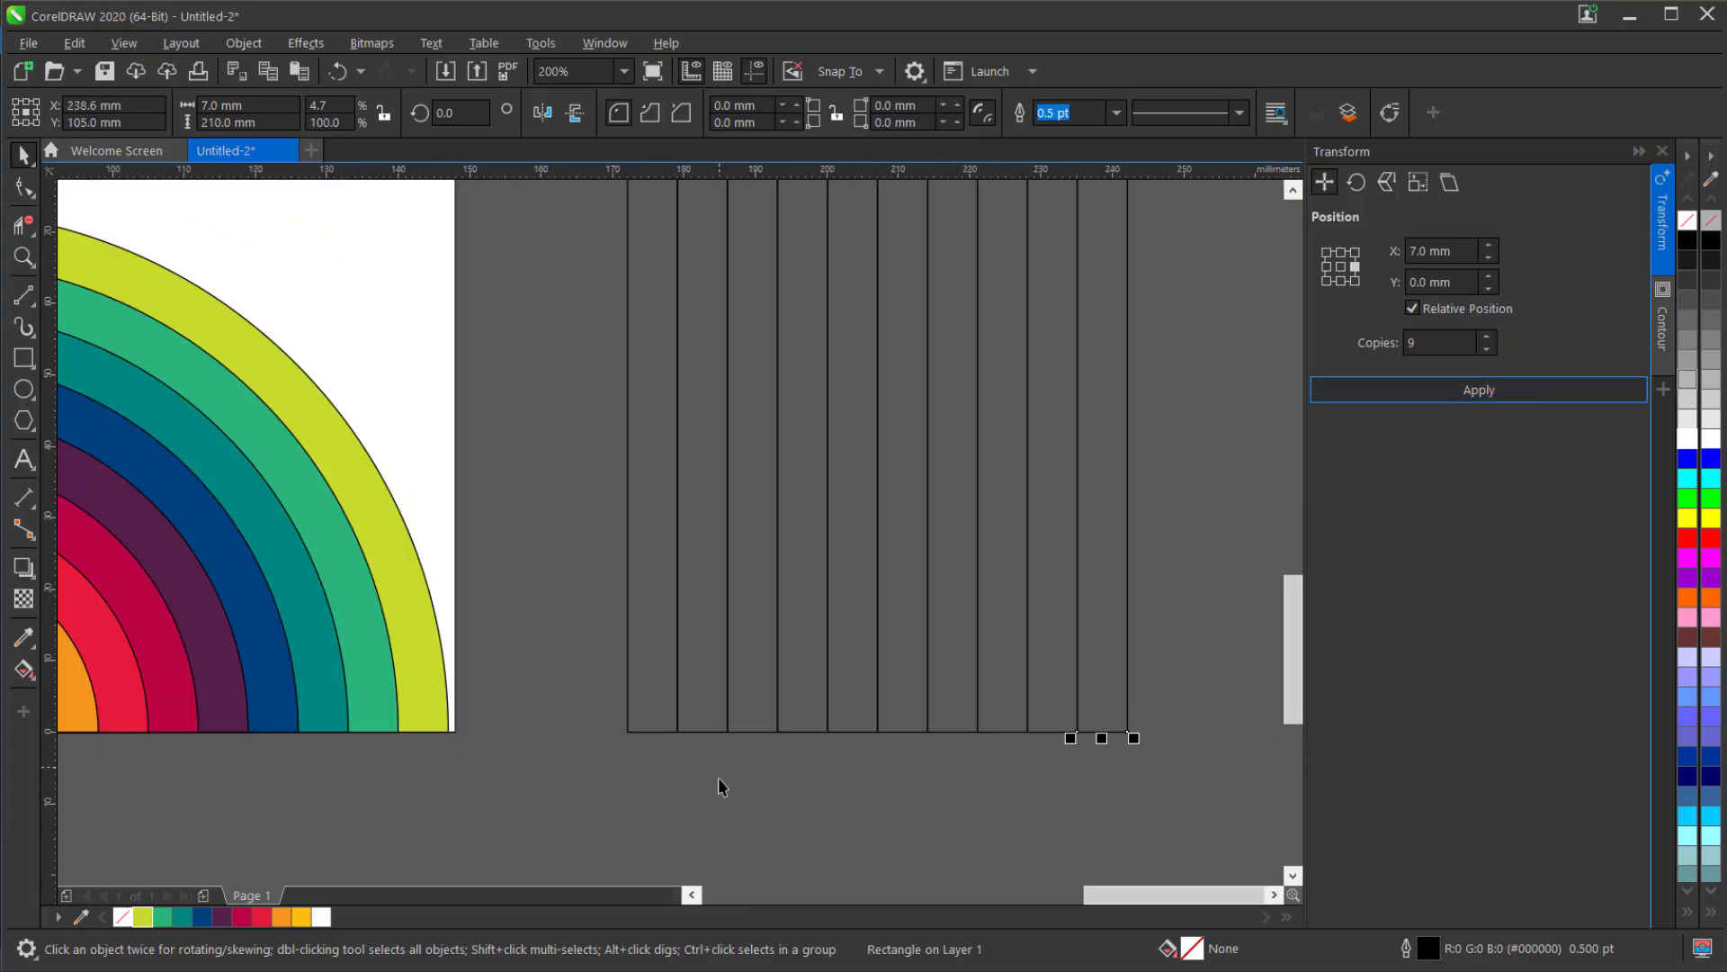
pyautogui.click(666, 717)
pyautogui.click(320, 918)
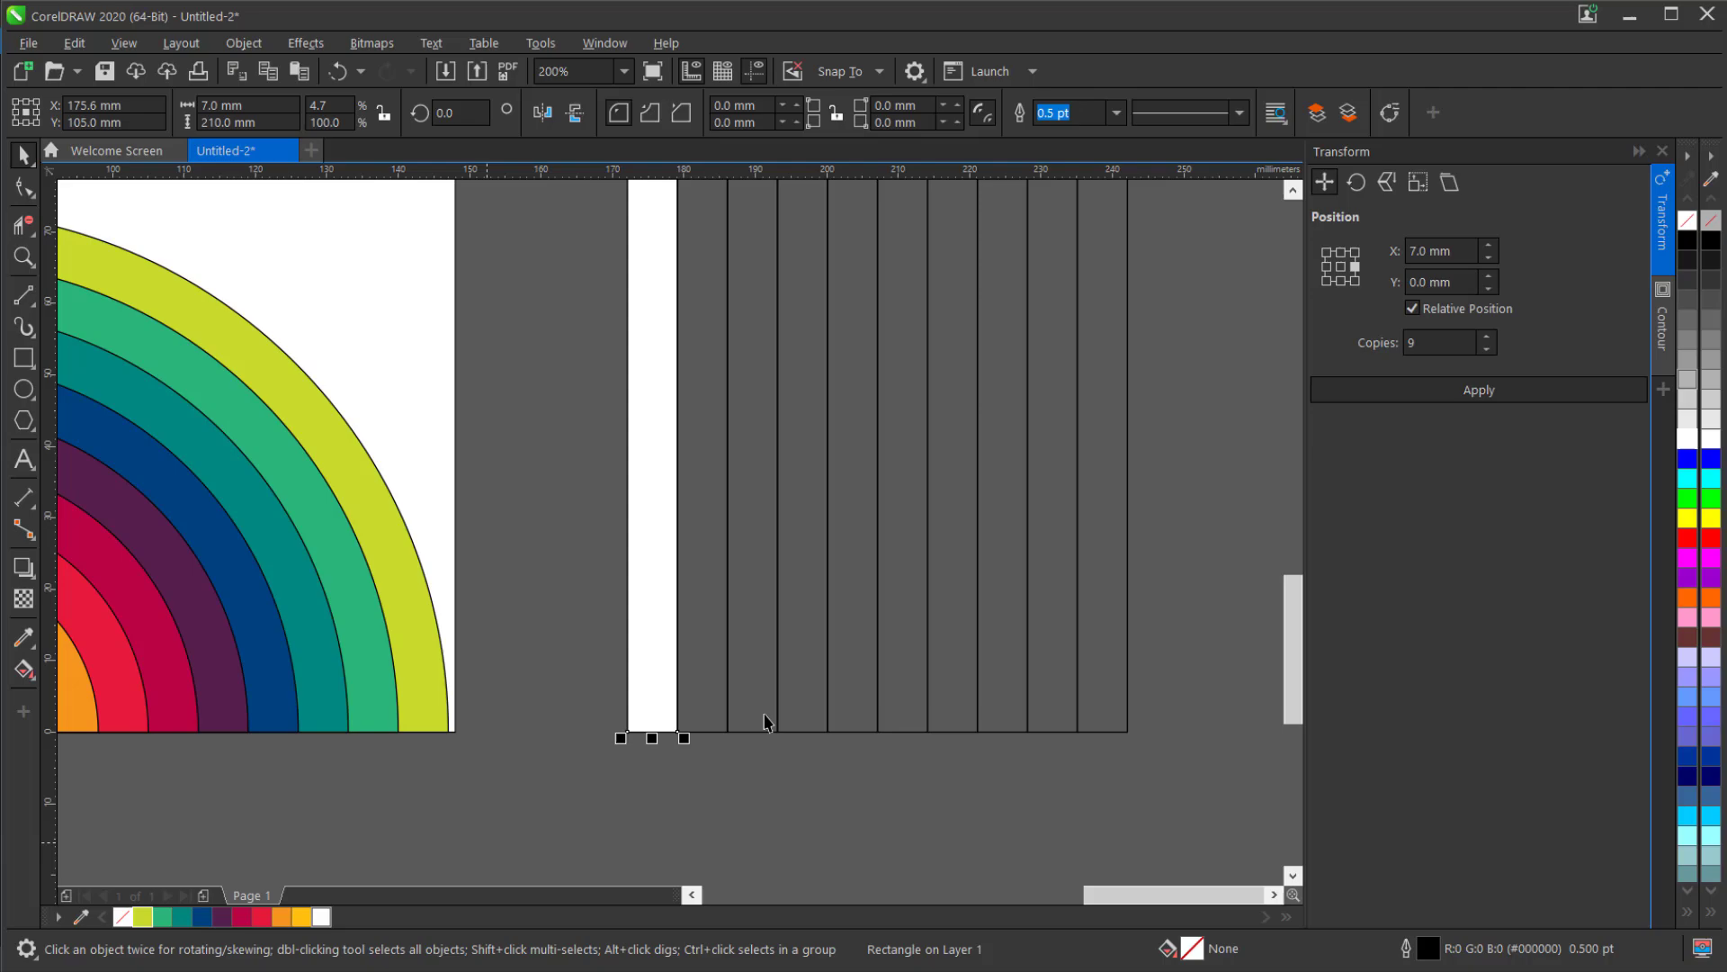
pyautogui.click(707, 717)
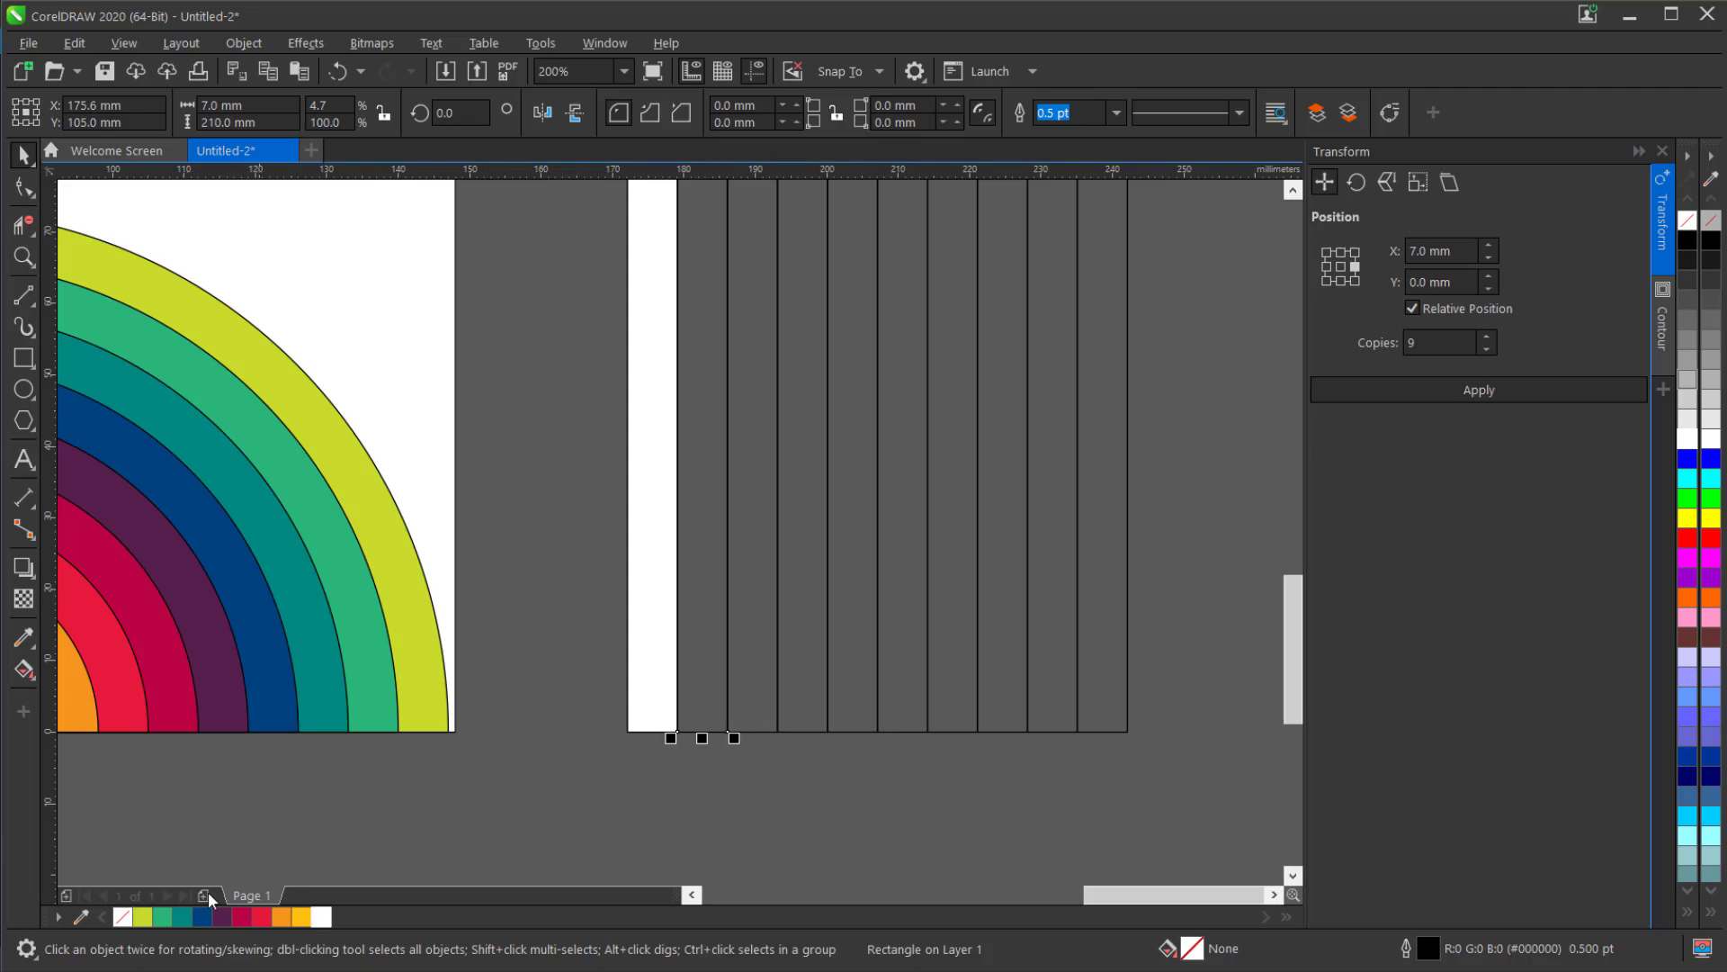
pyautogui.click(755, 699)
pyautogui.click(160, 918)
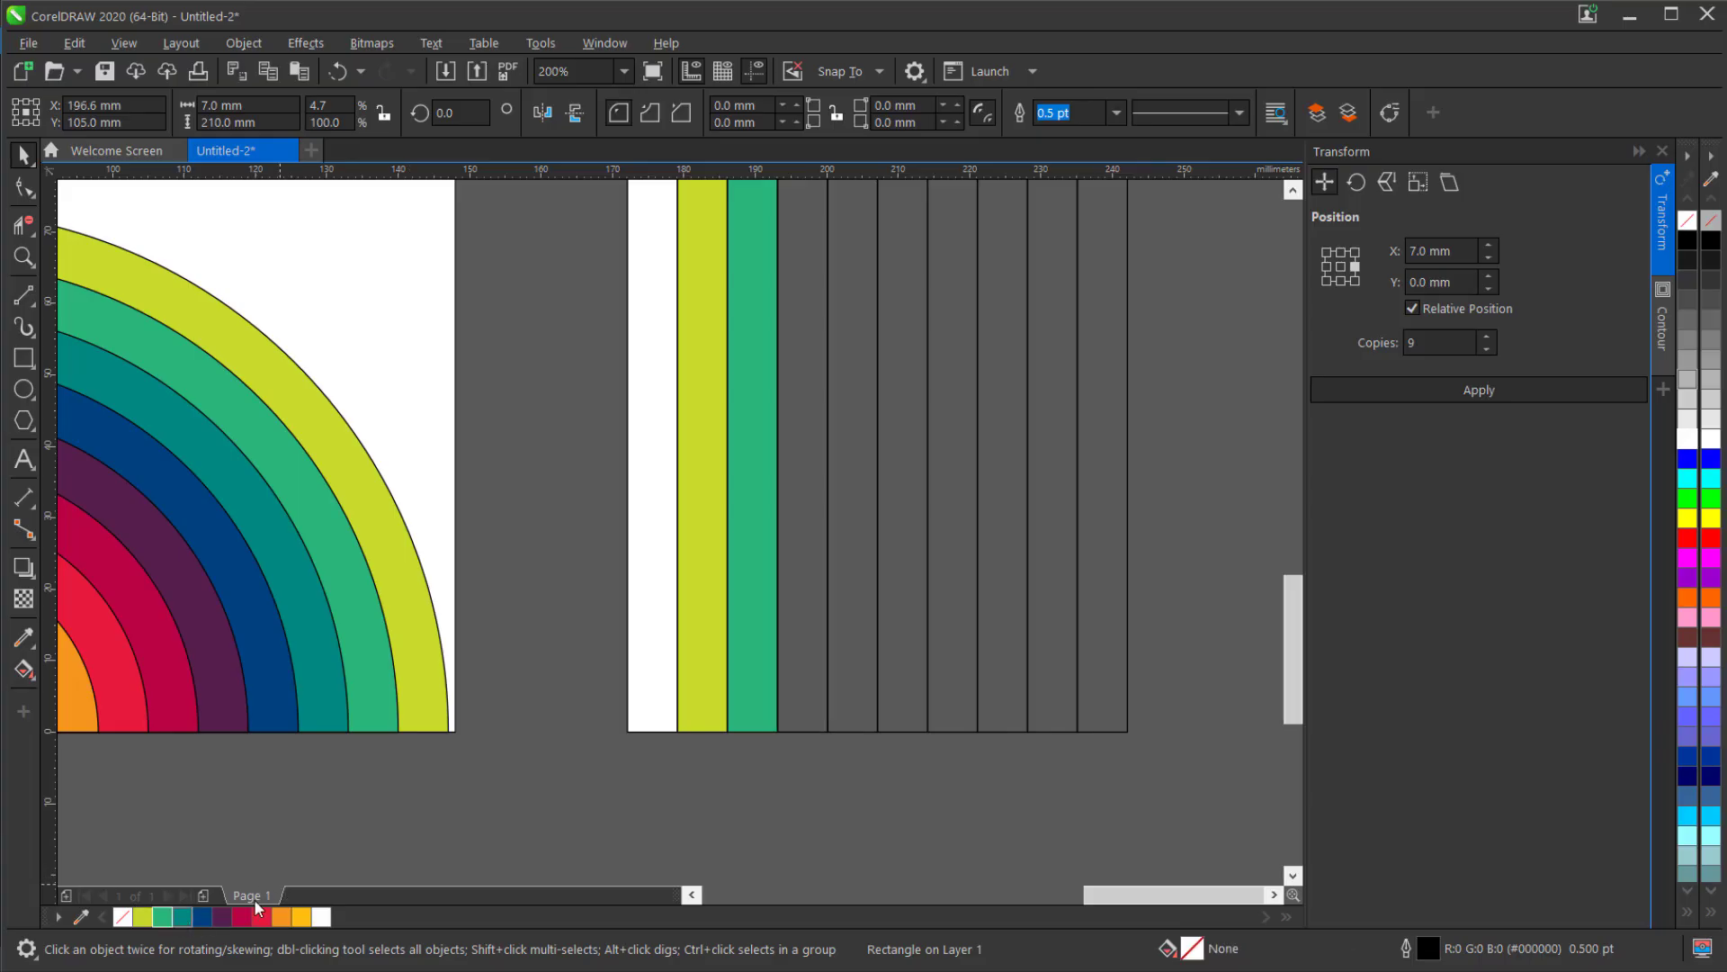
pyautogui.click(850, 694)
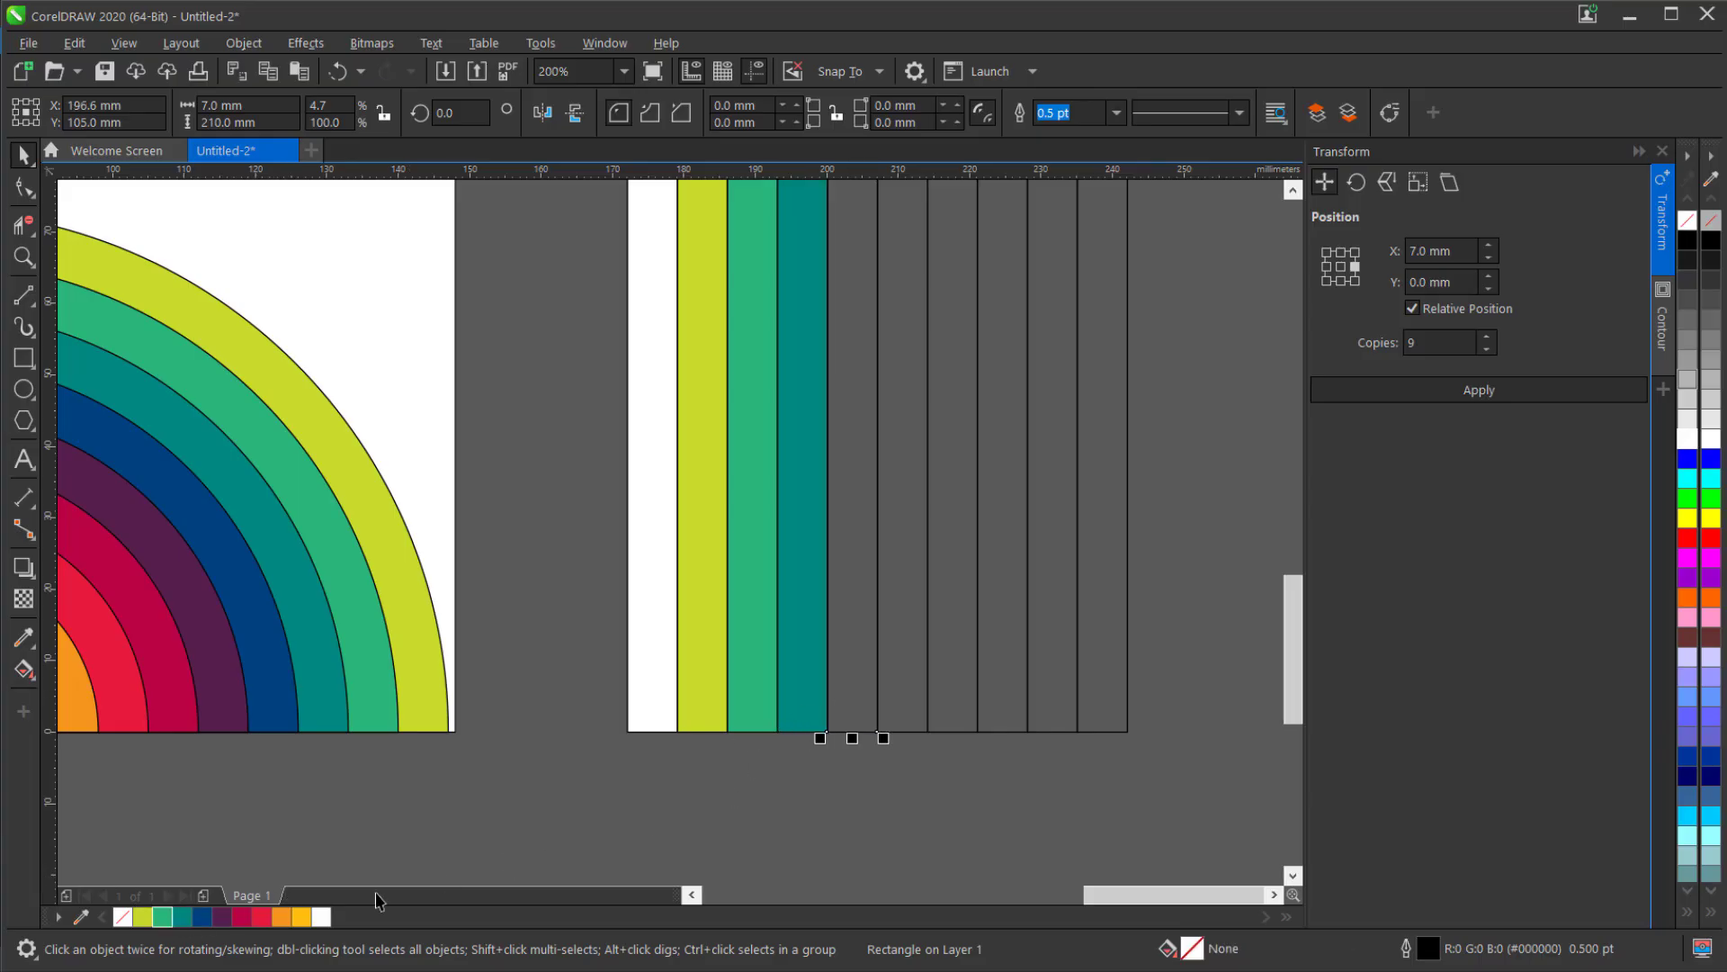
pyautogui.click(203, 921)
# Fill the remaining five strips in order with dark purple, crimson, red, orange and yellow.
pyautogui.click(903, 714)
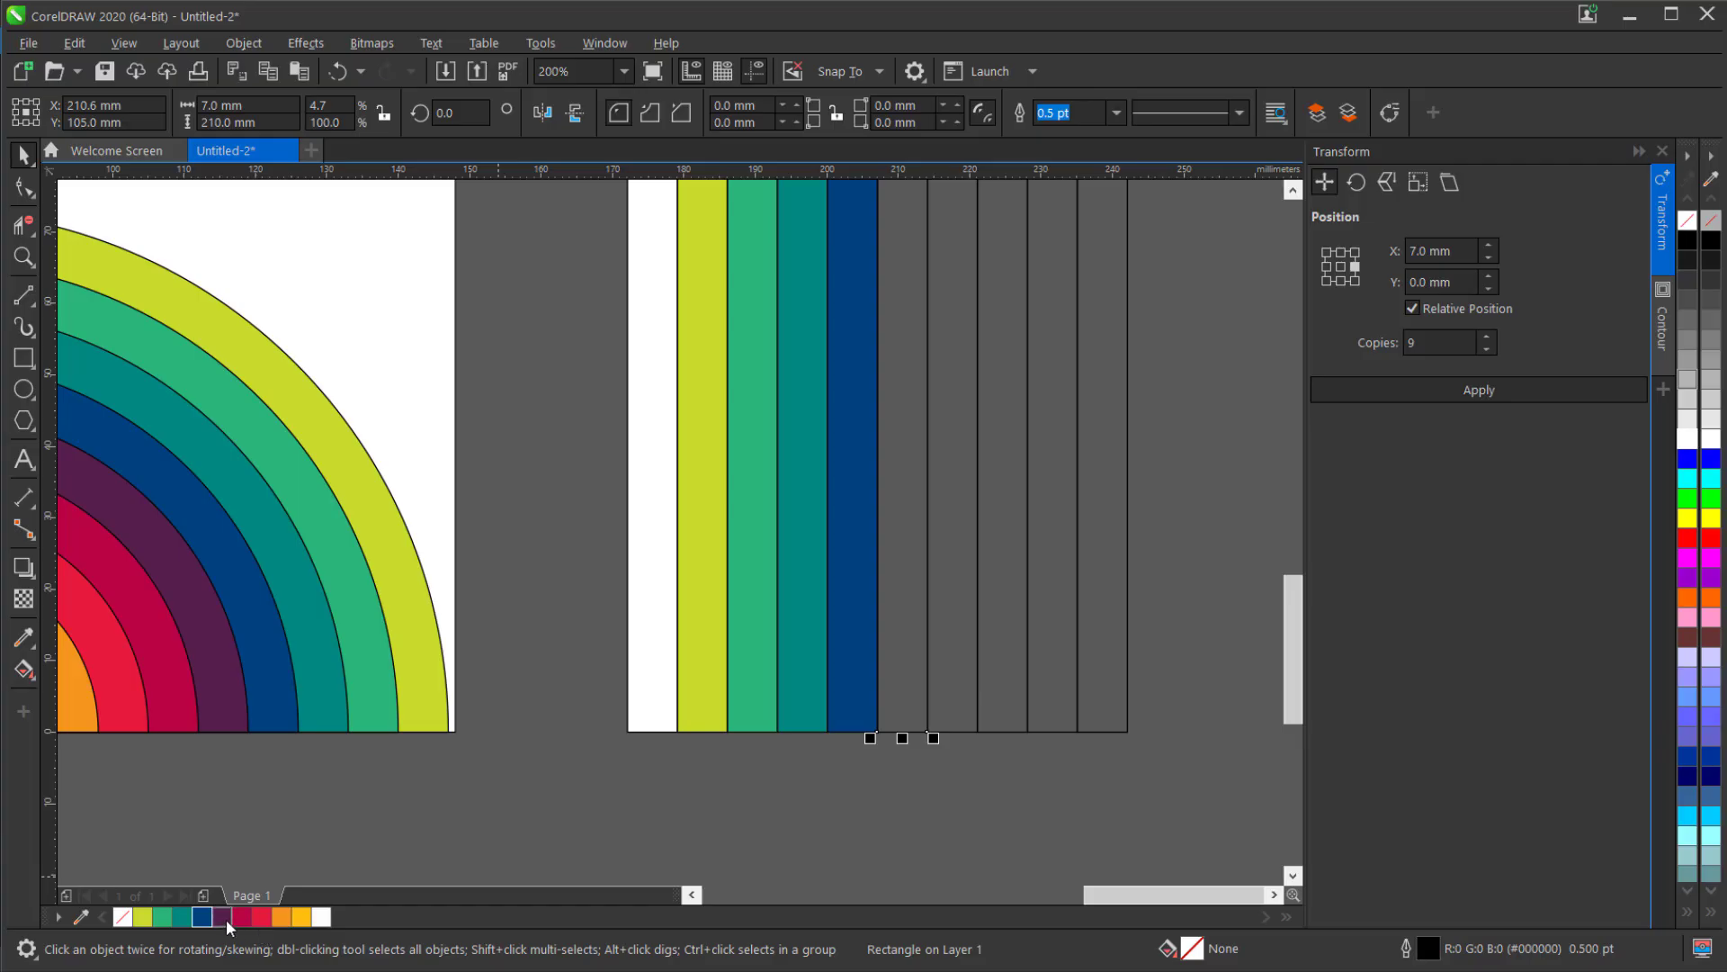
pyautogui.click(225, 920)
pyautogui.click(953, 713)
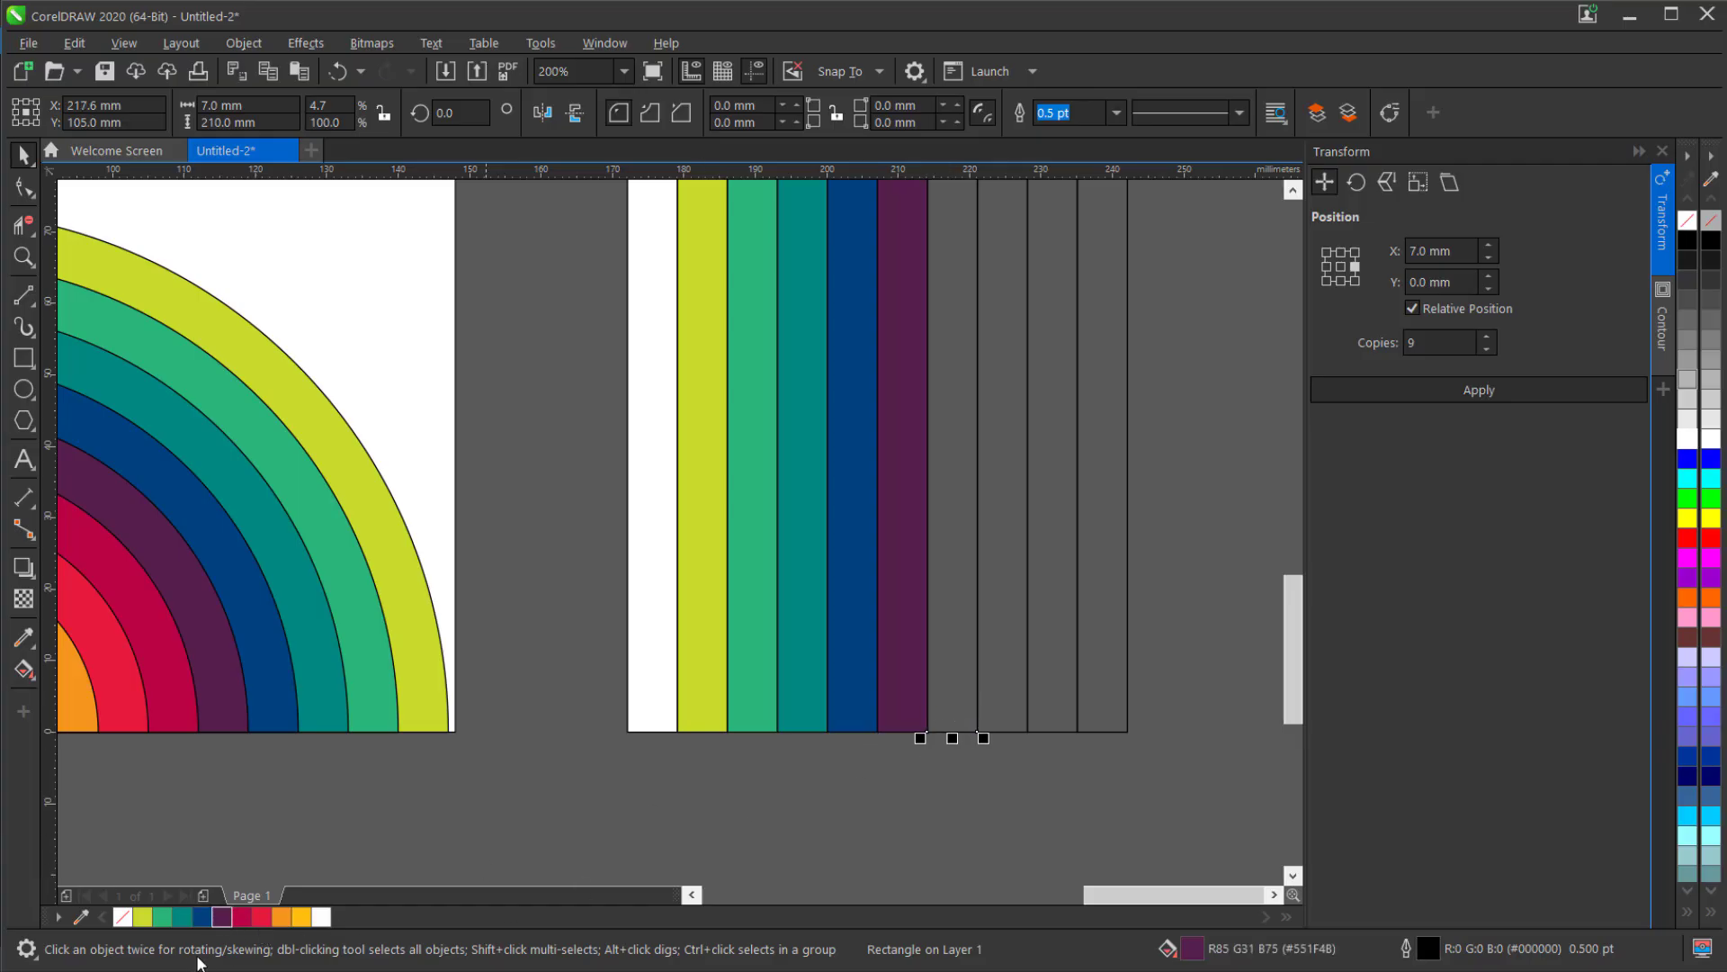
pyautogui.click(241, 915)
pyautogui.click(1003, 712)
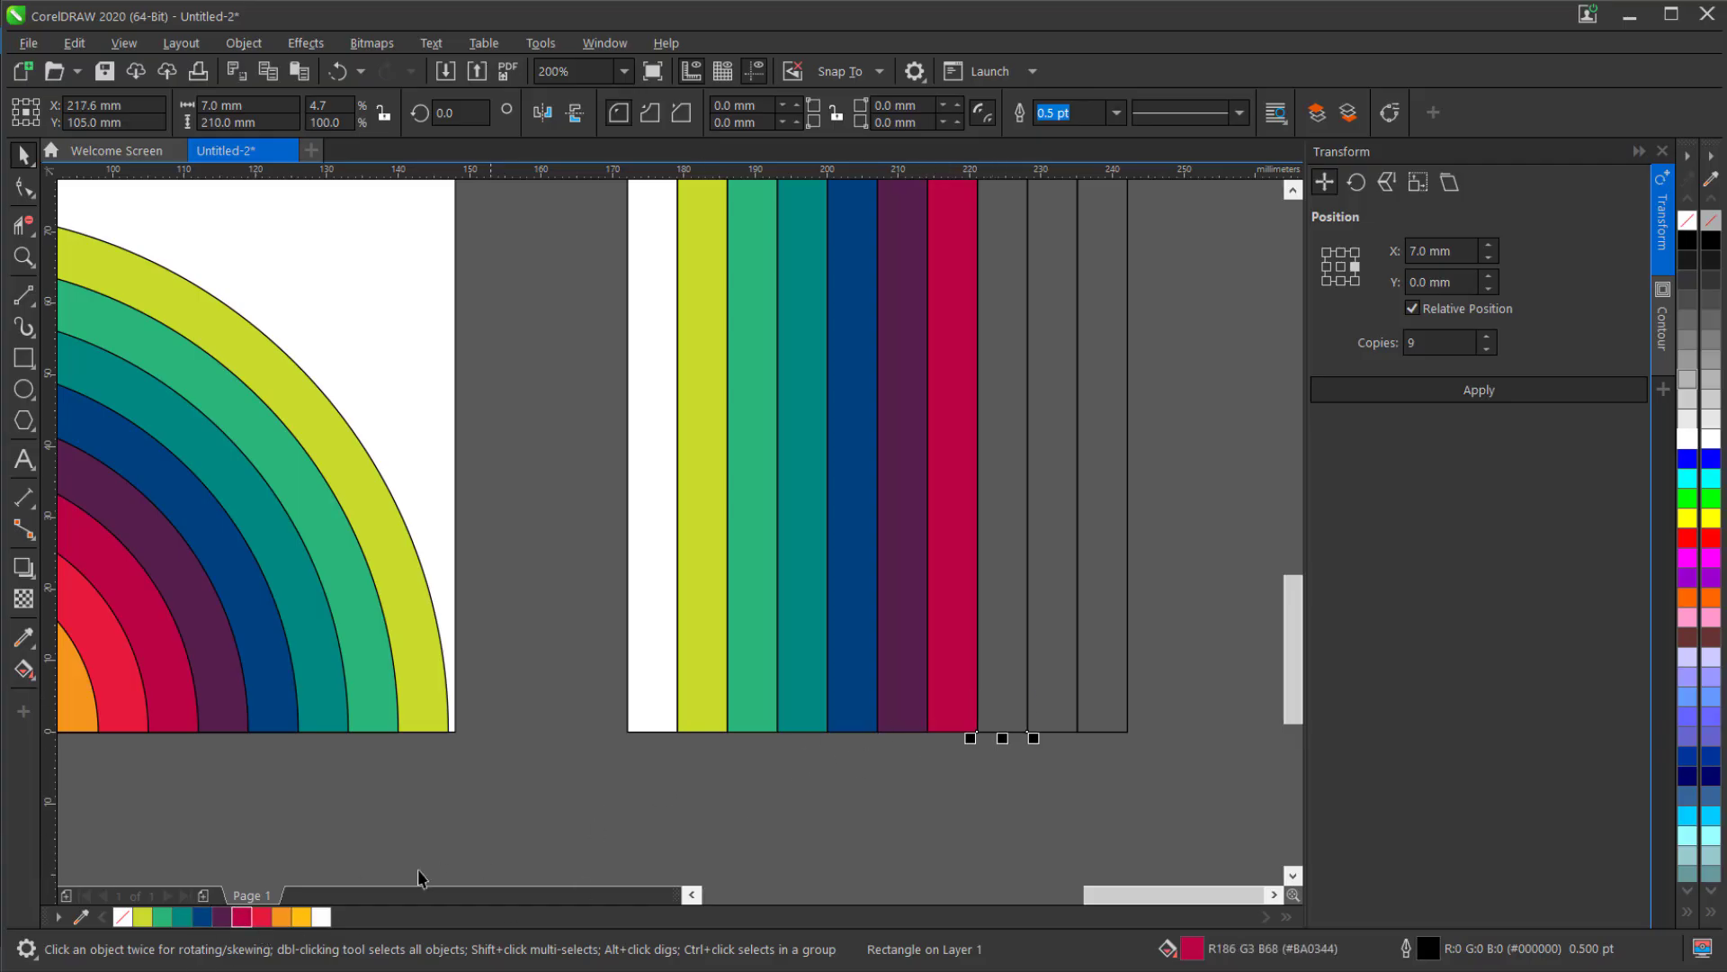
pyautogui.click(261, 916)
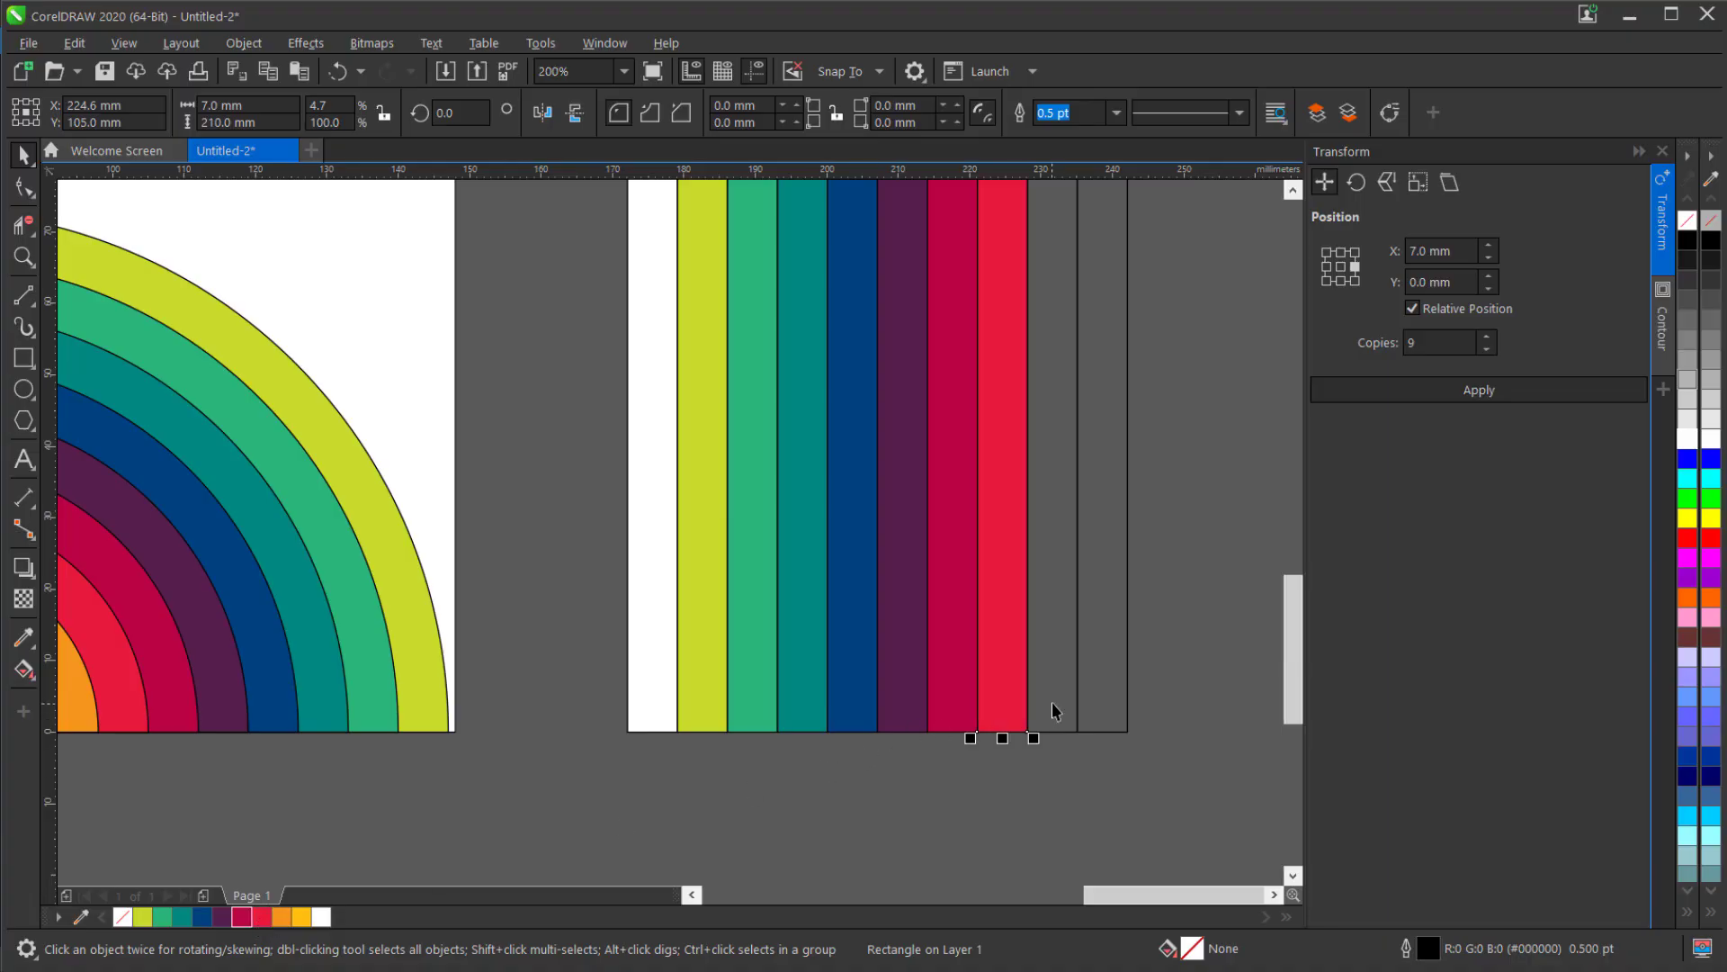
pyautogui.click(1051, 702)
pyautogui.click(281, 916)
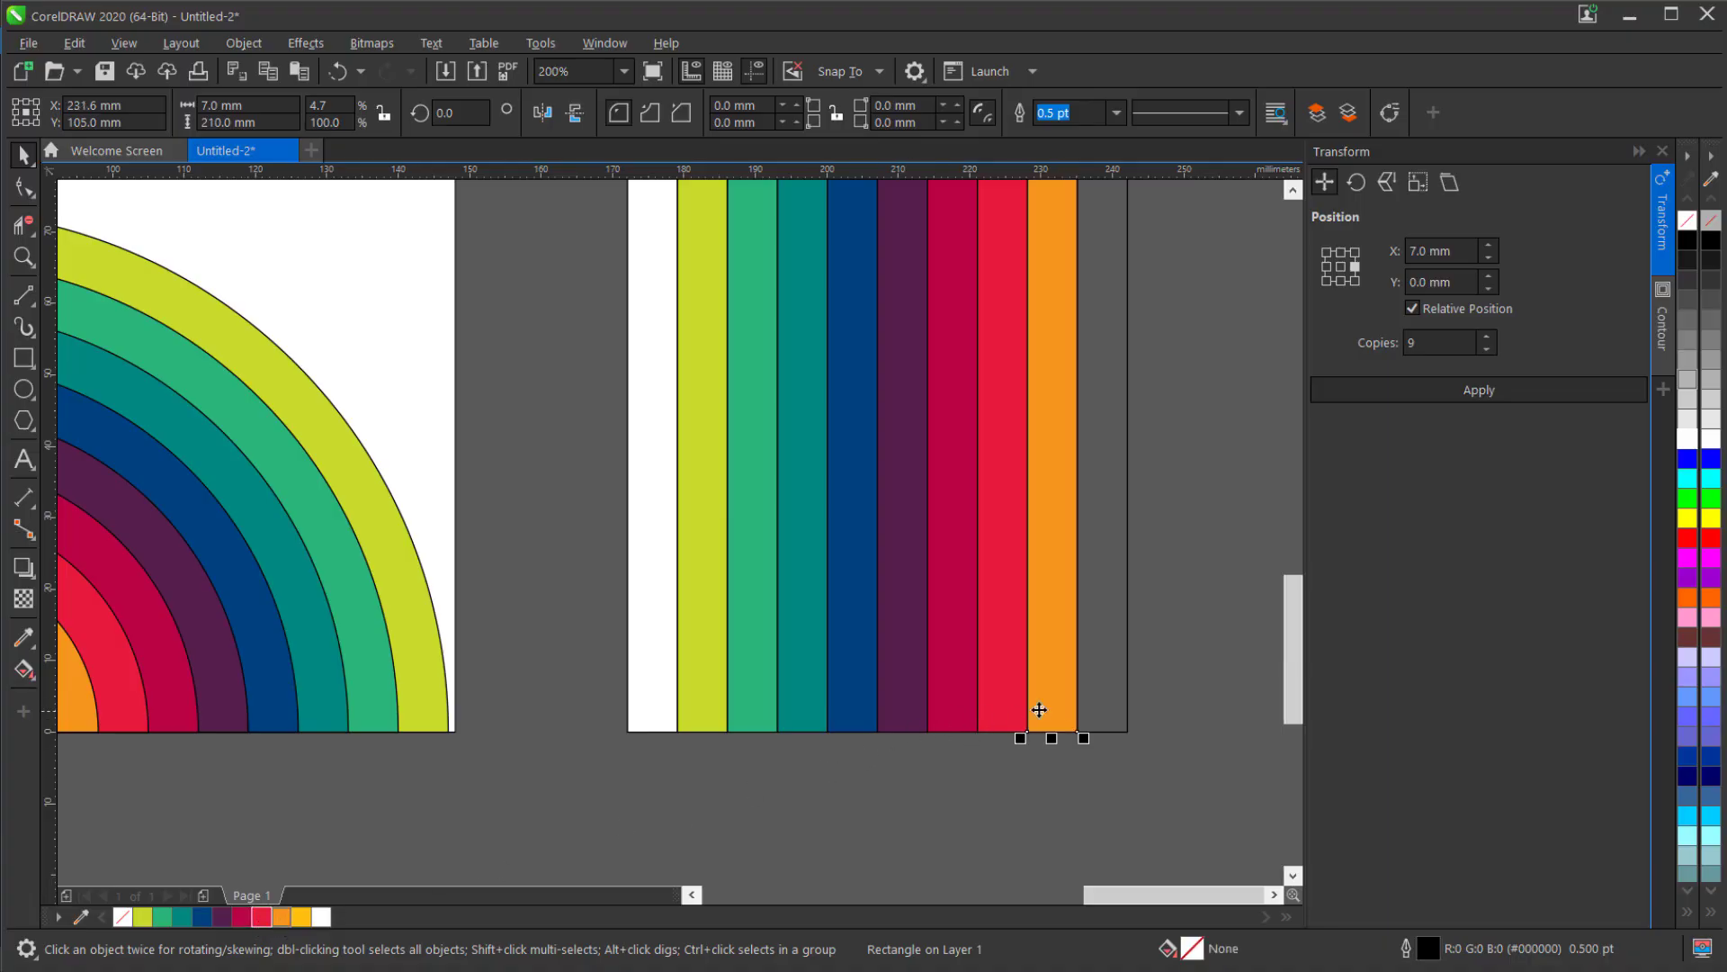
pyautogui.click(1101, 710)
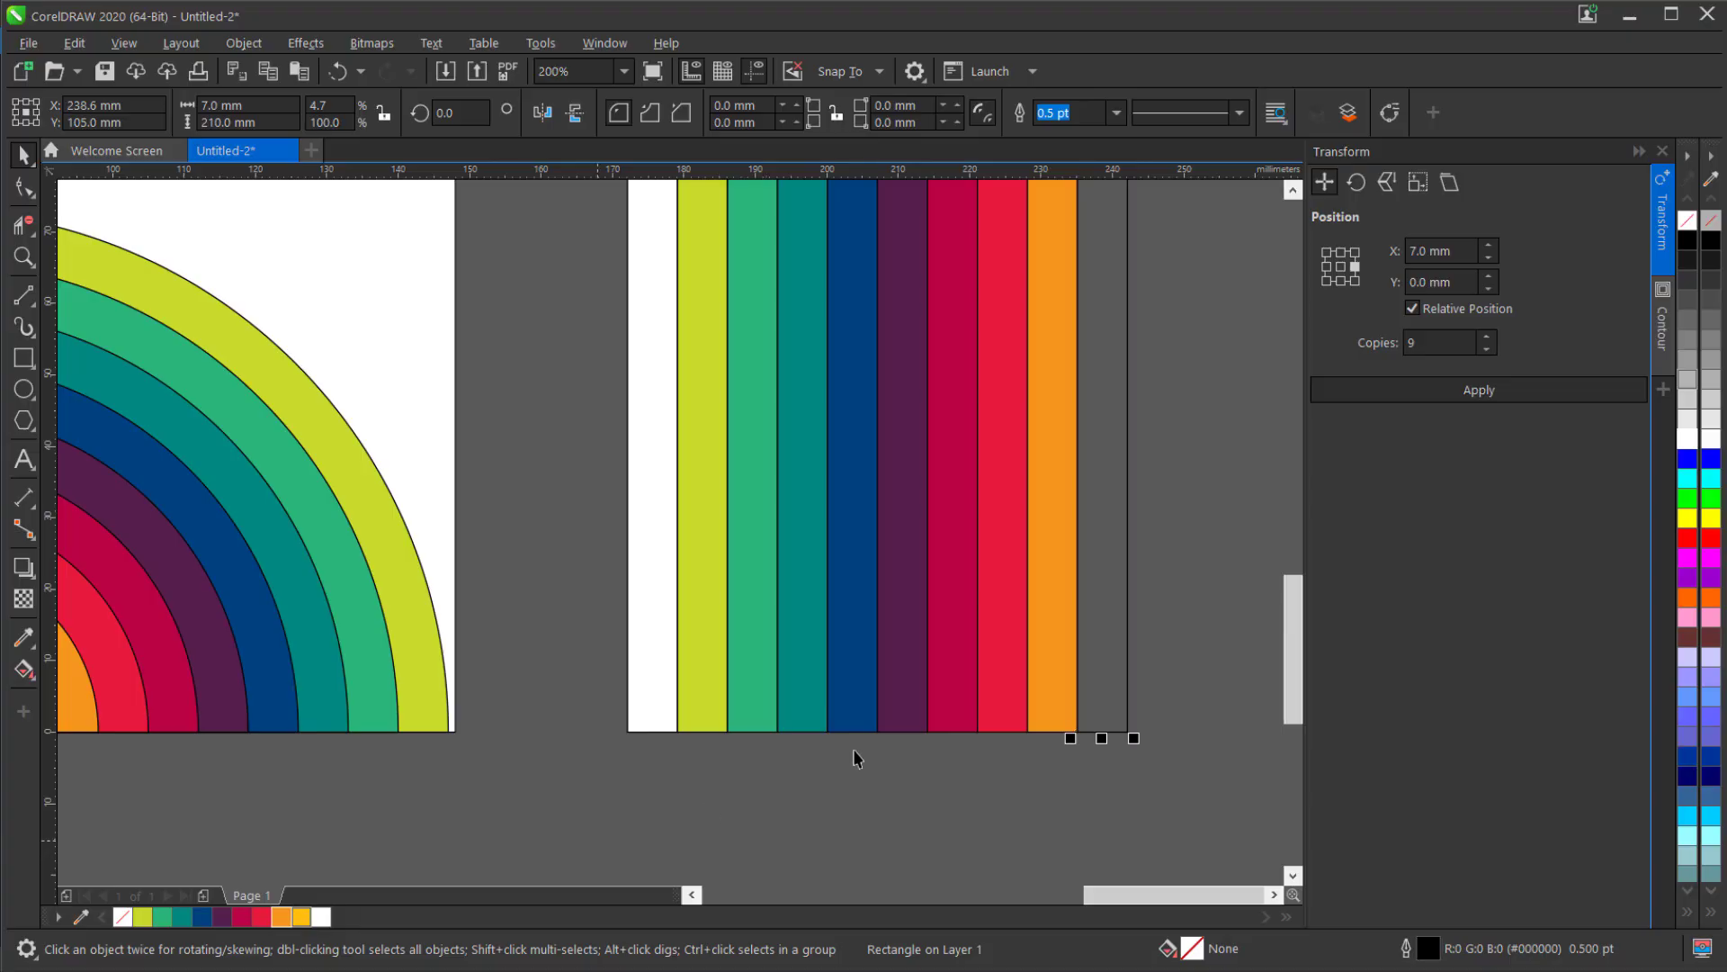
# Group the ten colored strips, paste a copy in place and mirror the copy horizontally.
pyautogui.scroll(-3, 860, 755)
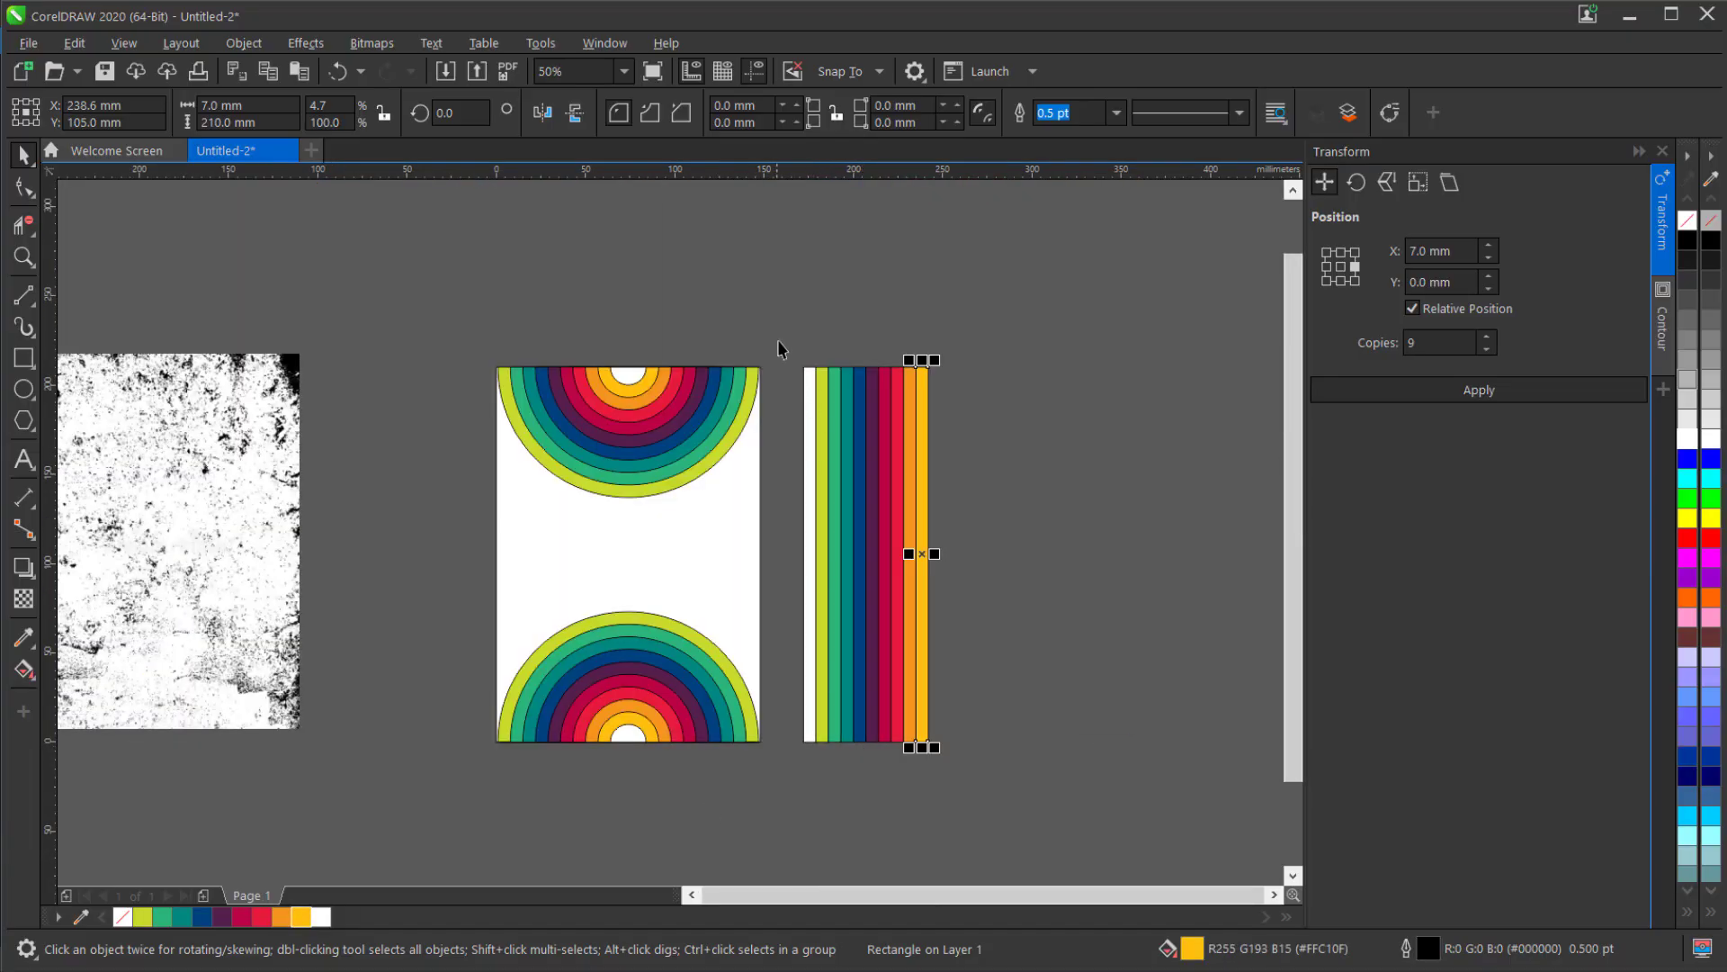
pyautogui.moveTo(779, 349); pyautogui.dragTo(1015, 790)
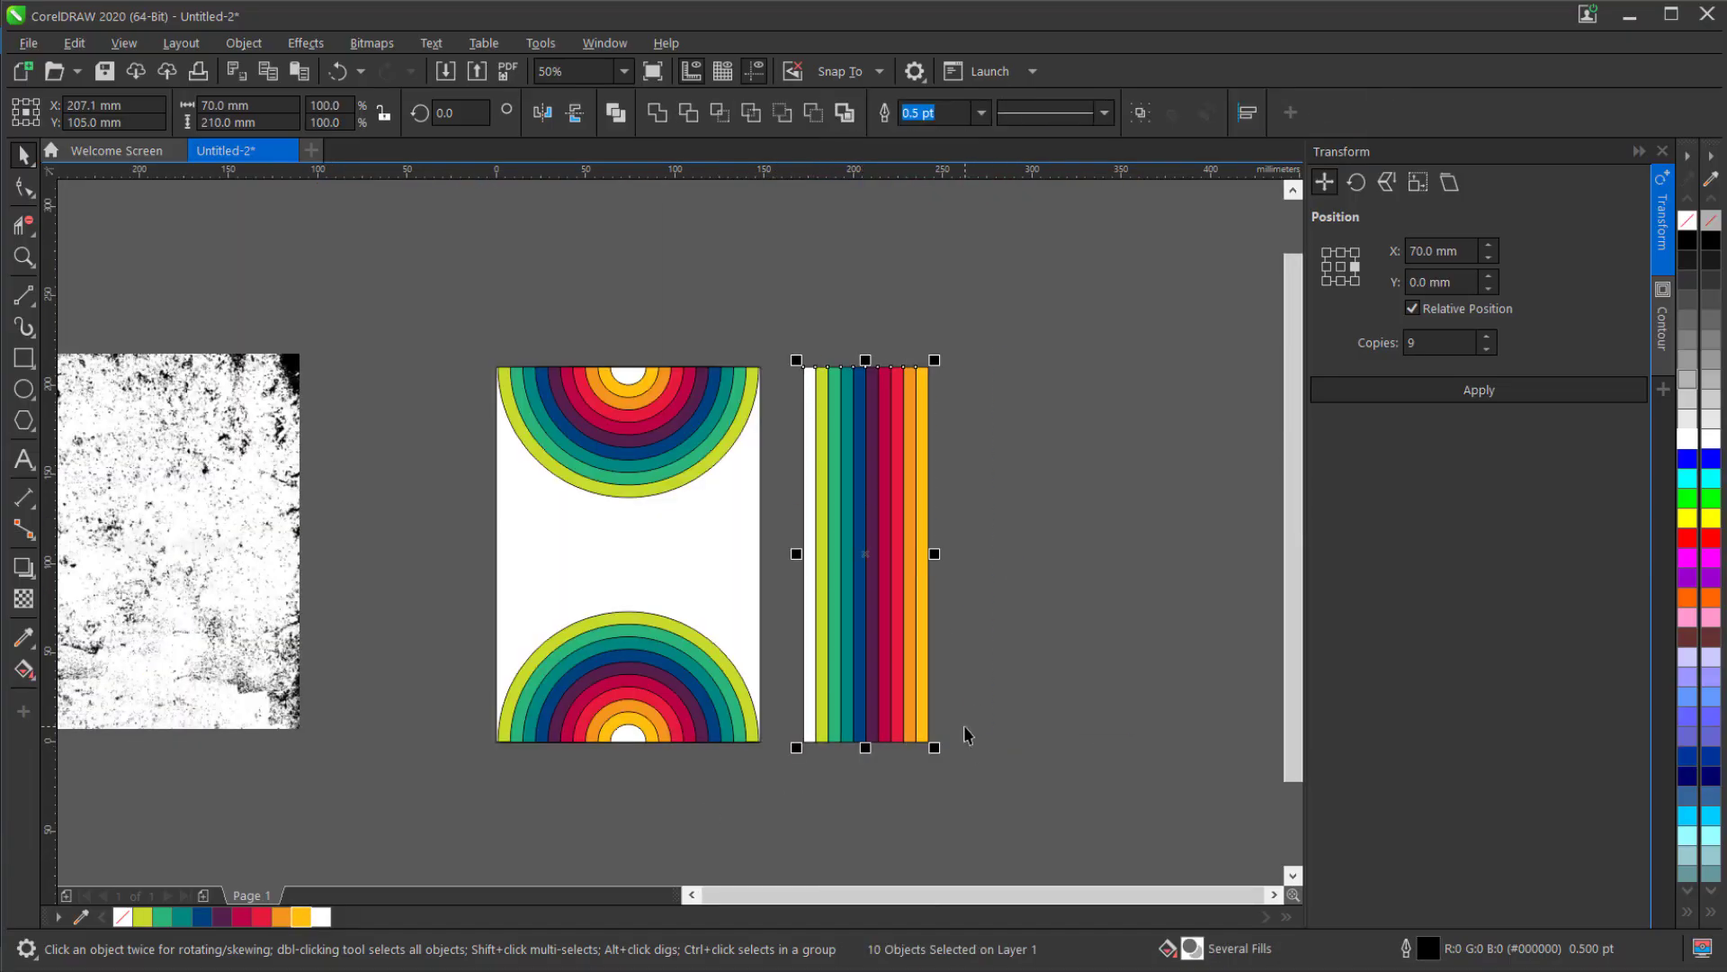
pyautogui.hotkey('ctrl', 'g')
pyautogui.hotkey('ctrl', 'c')
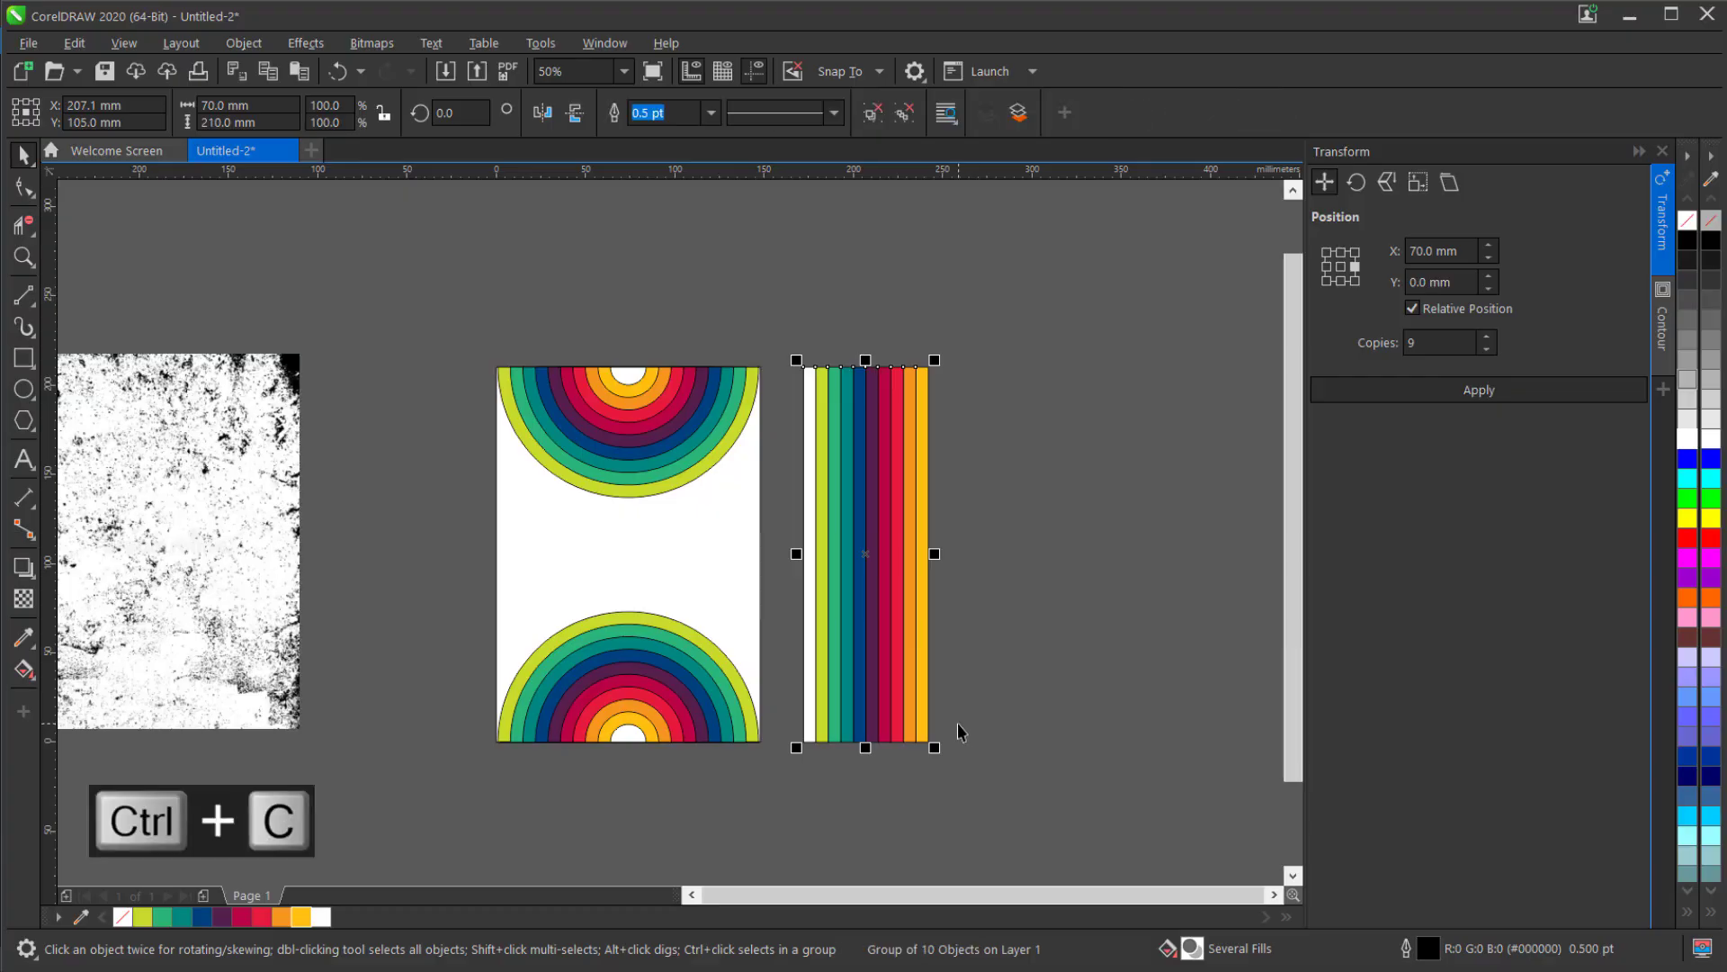
pyautogui.hotkey('ctrl', 'v')
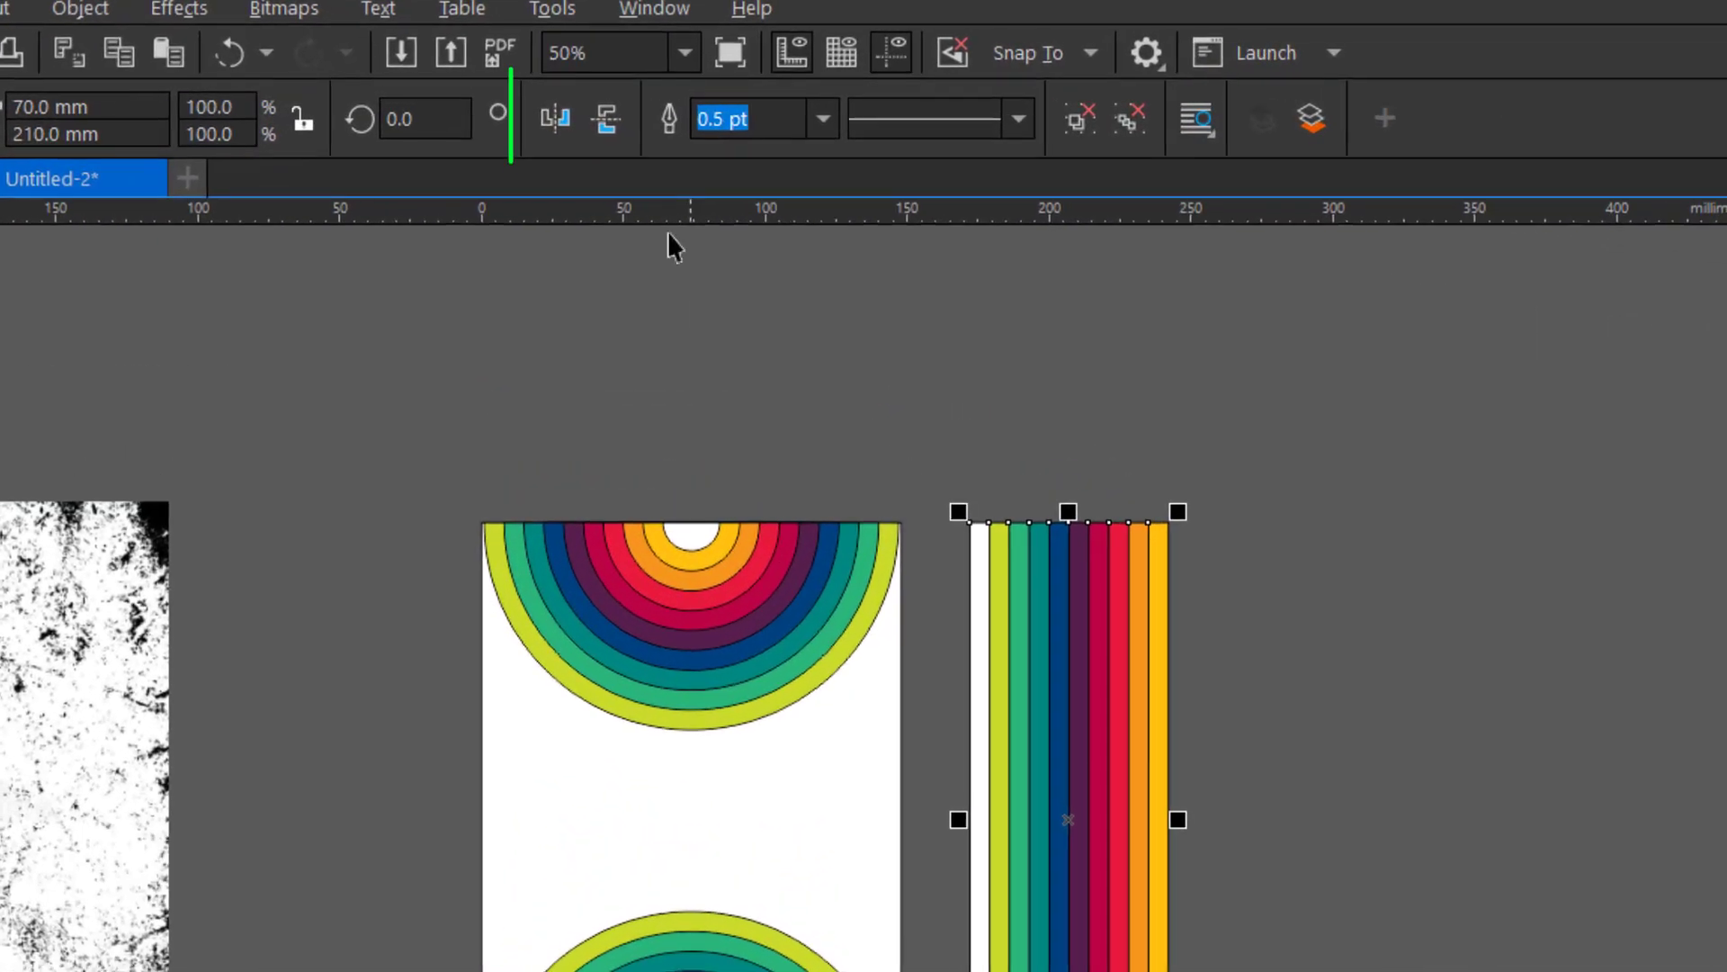
pyautogui.click(567, 121)
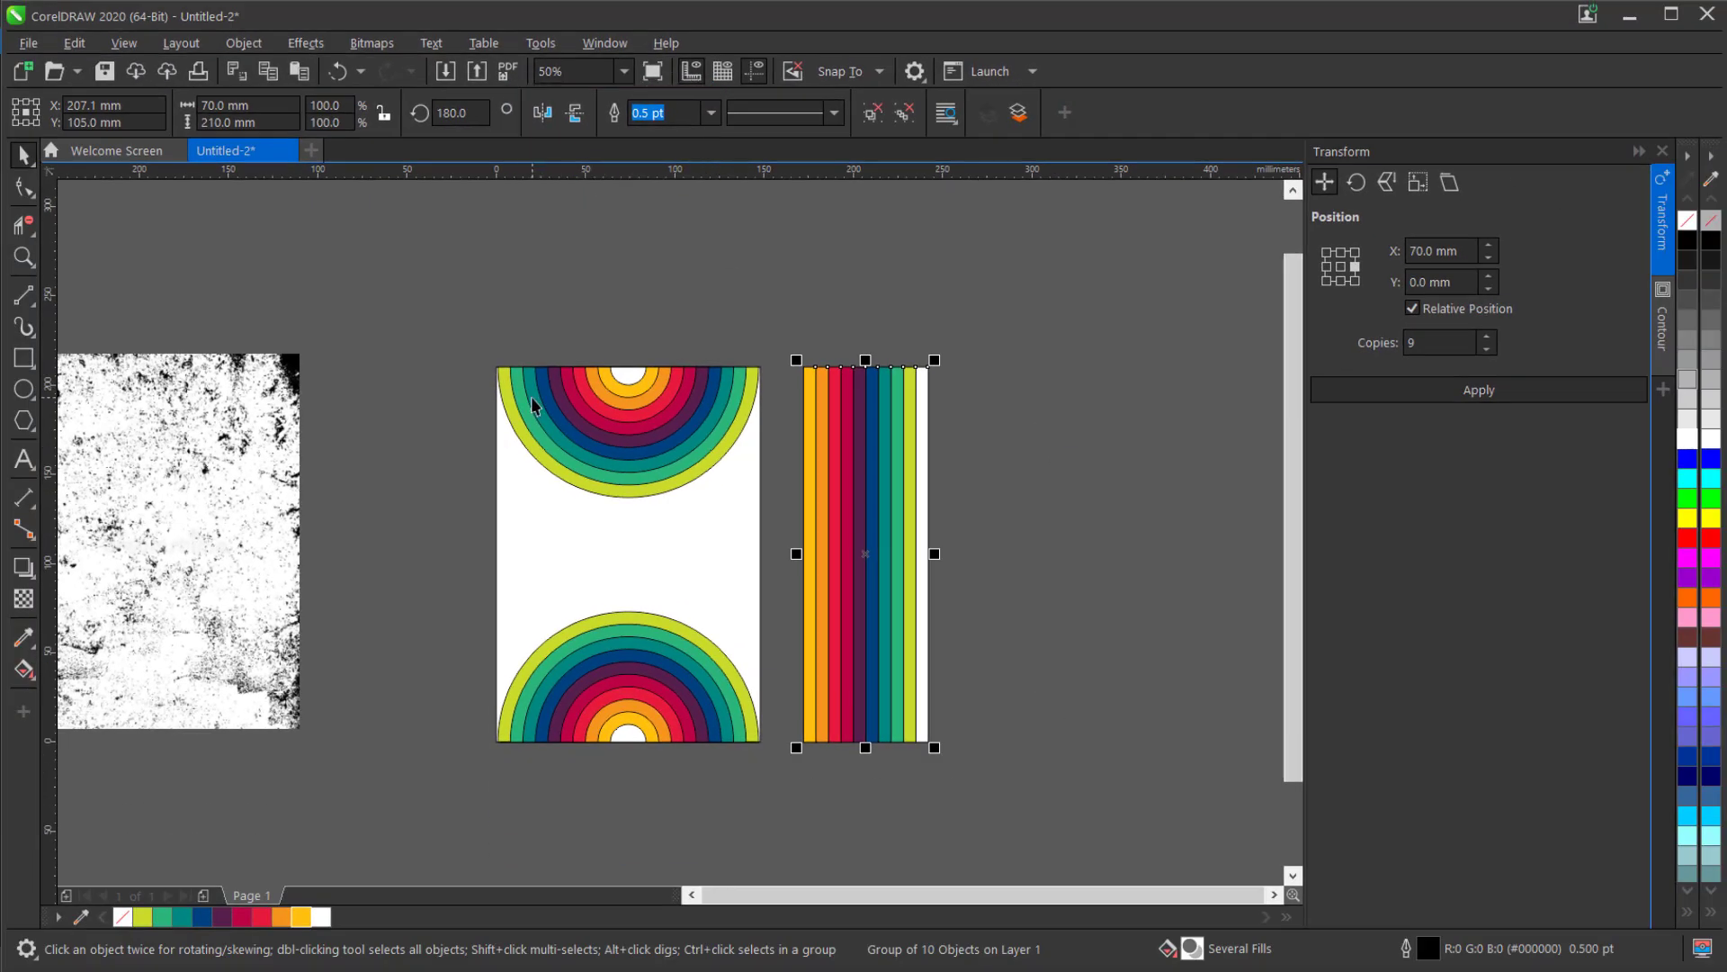
# Align the mirrored strip group to the left edge of the page-sized rectangle.
pyautogui.scroll(1, 541, 568)
pyautogui.scroll(1, 531, 397)
pyautogui.press('l')
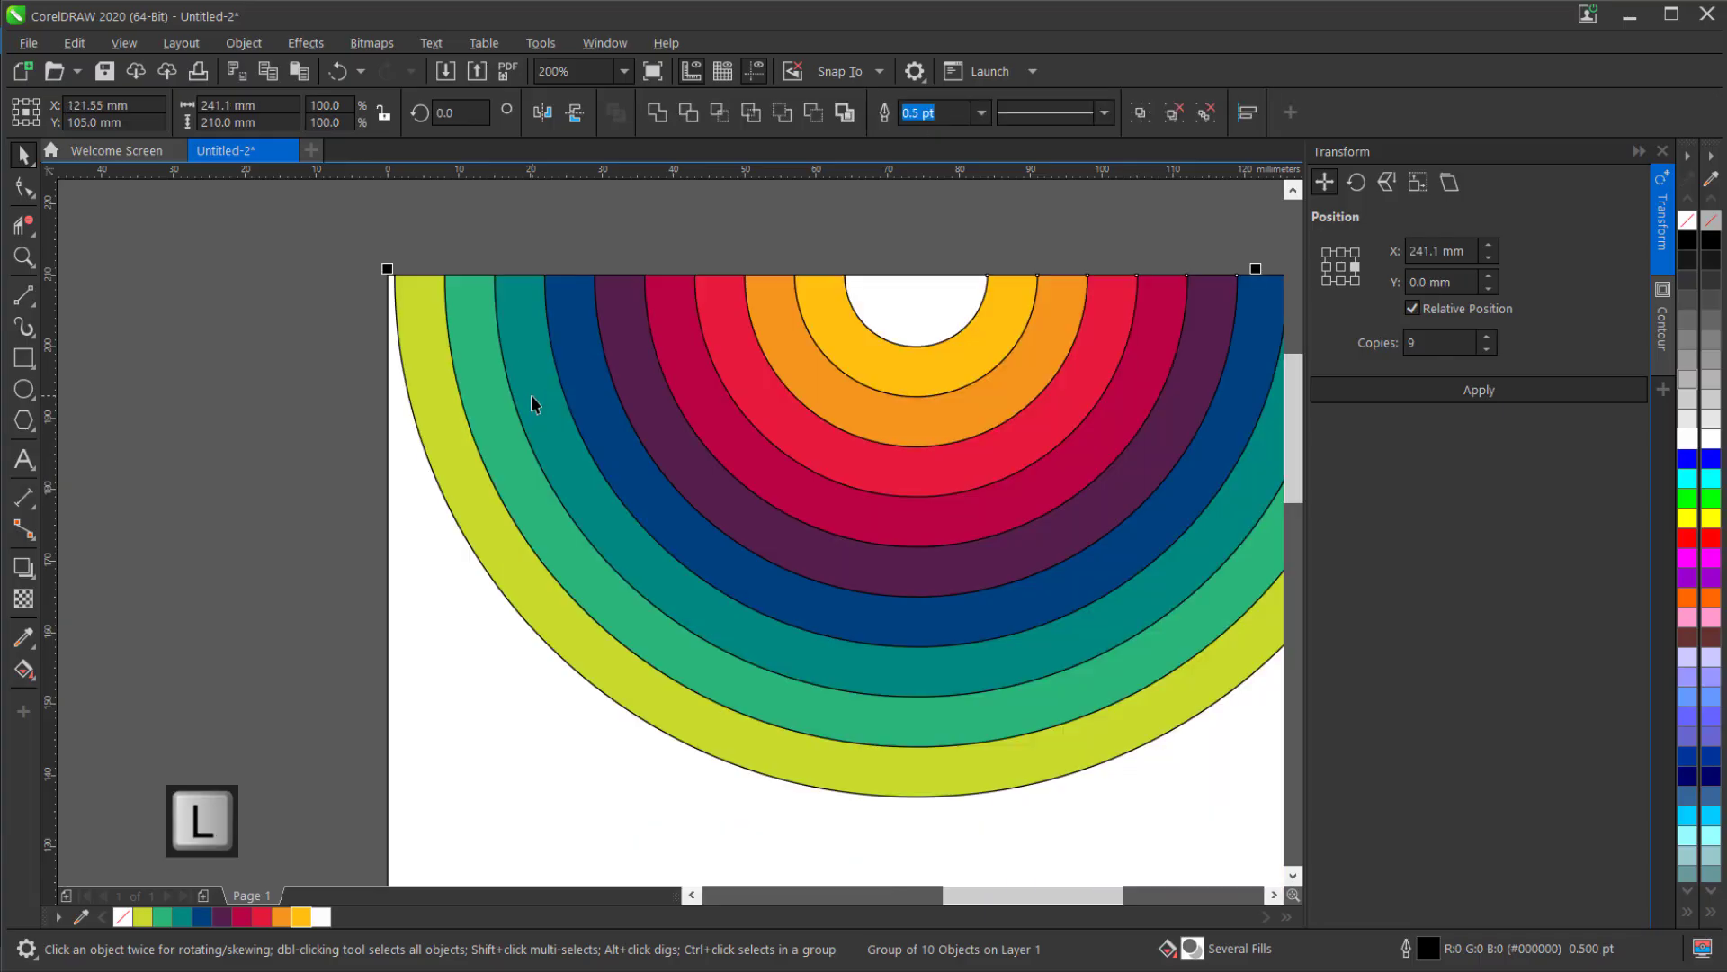
# Align the separate strip group beside the page to the right edge of the upper half-circle group.
pyautogui.scroll(-1, 472, 401)
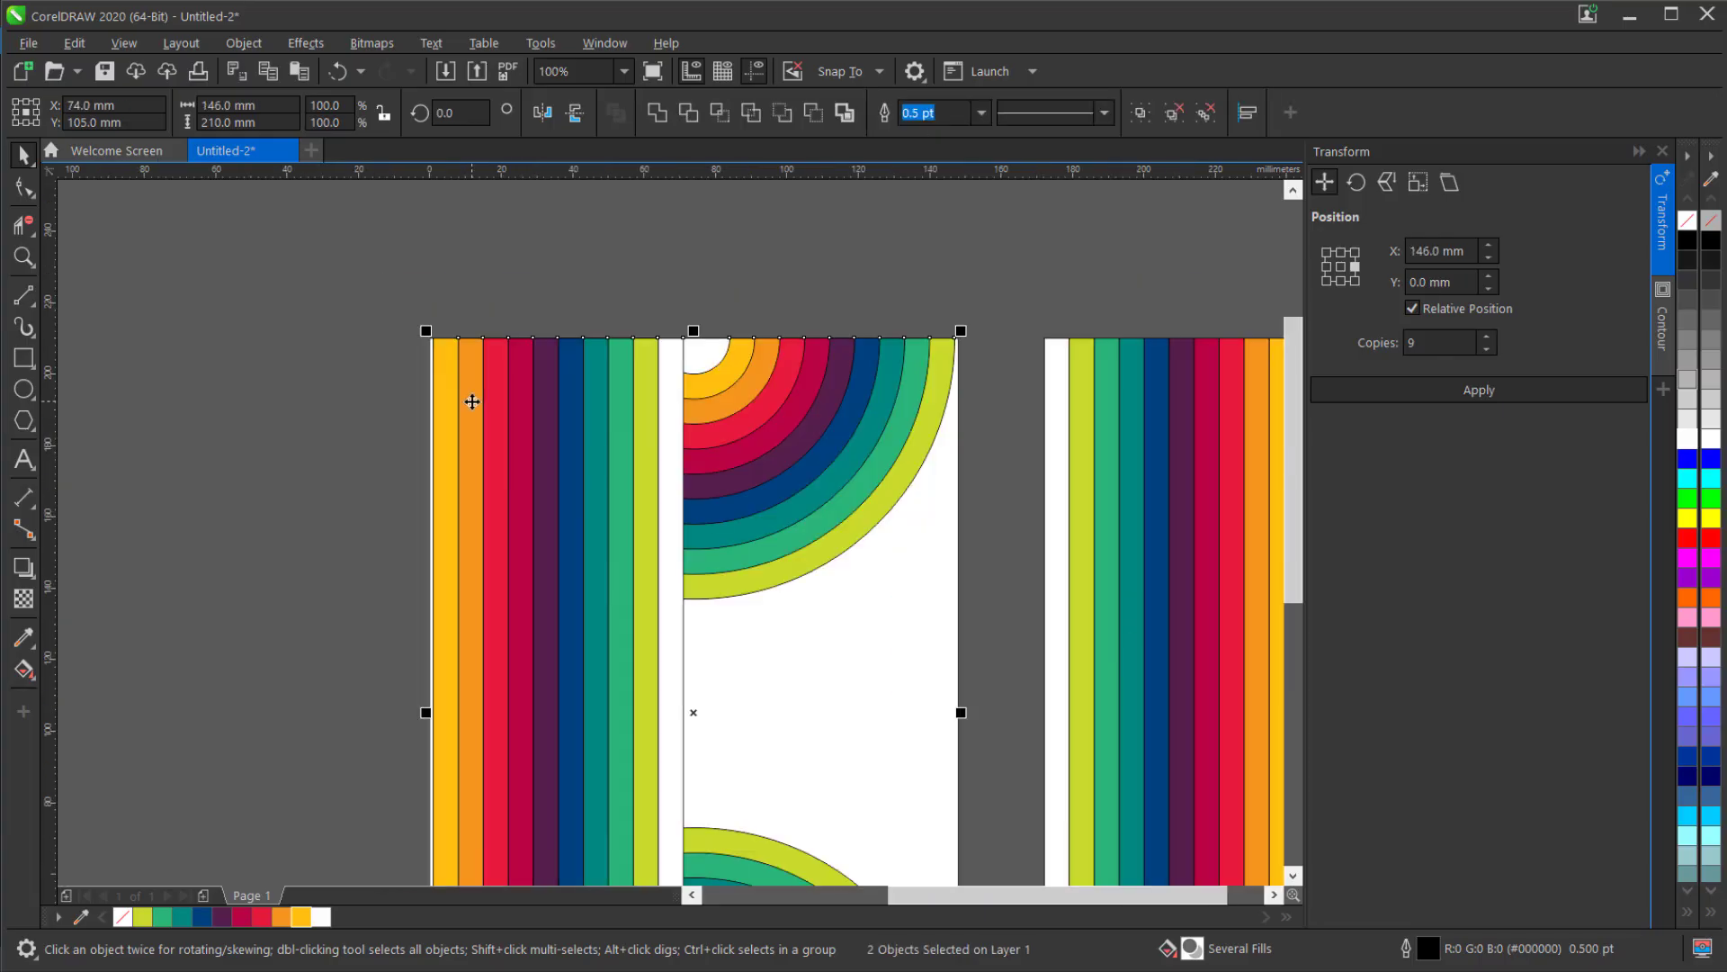
pyautogui.scroll(-1, 472, 401)
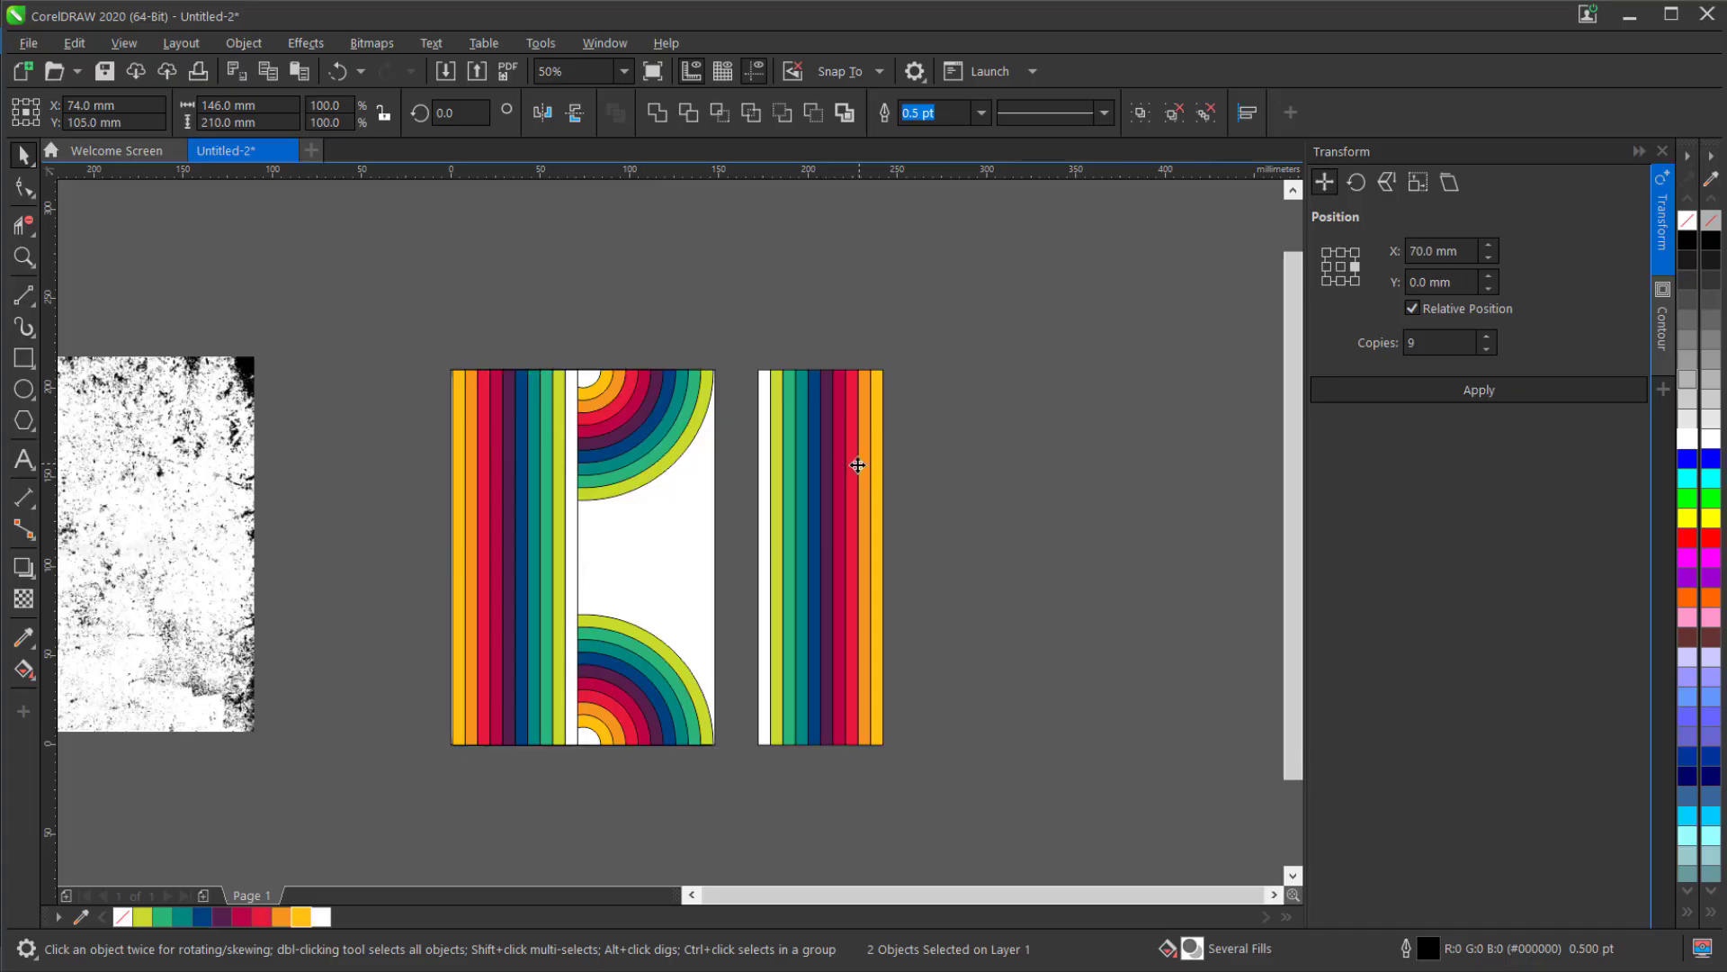
pyautogui.click(856, 462)
pyautogui.keyDown('shift'); pyautogui.click(653, 445); pyautogui.keyUp('shift')
pyautogui.press('r')
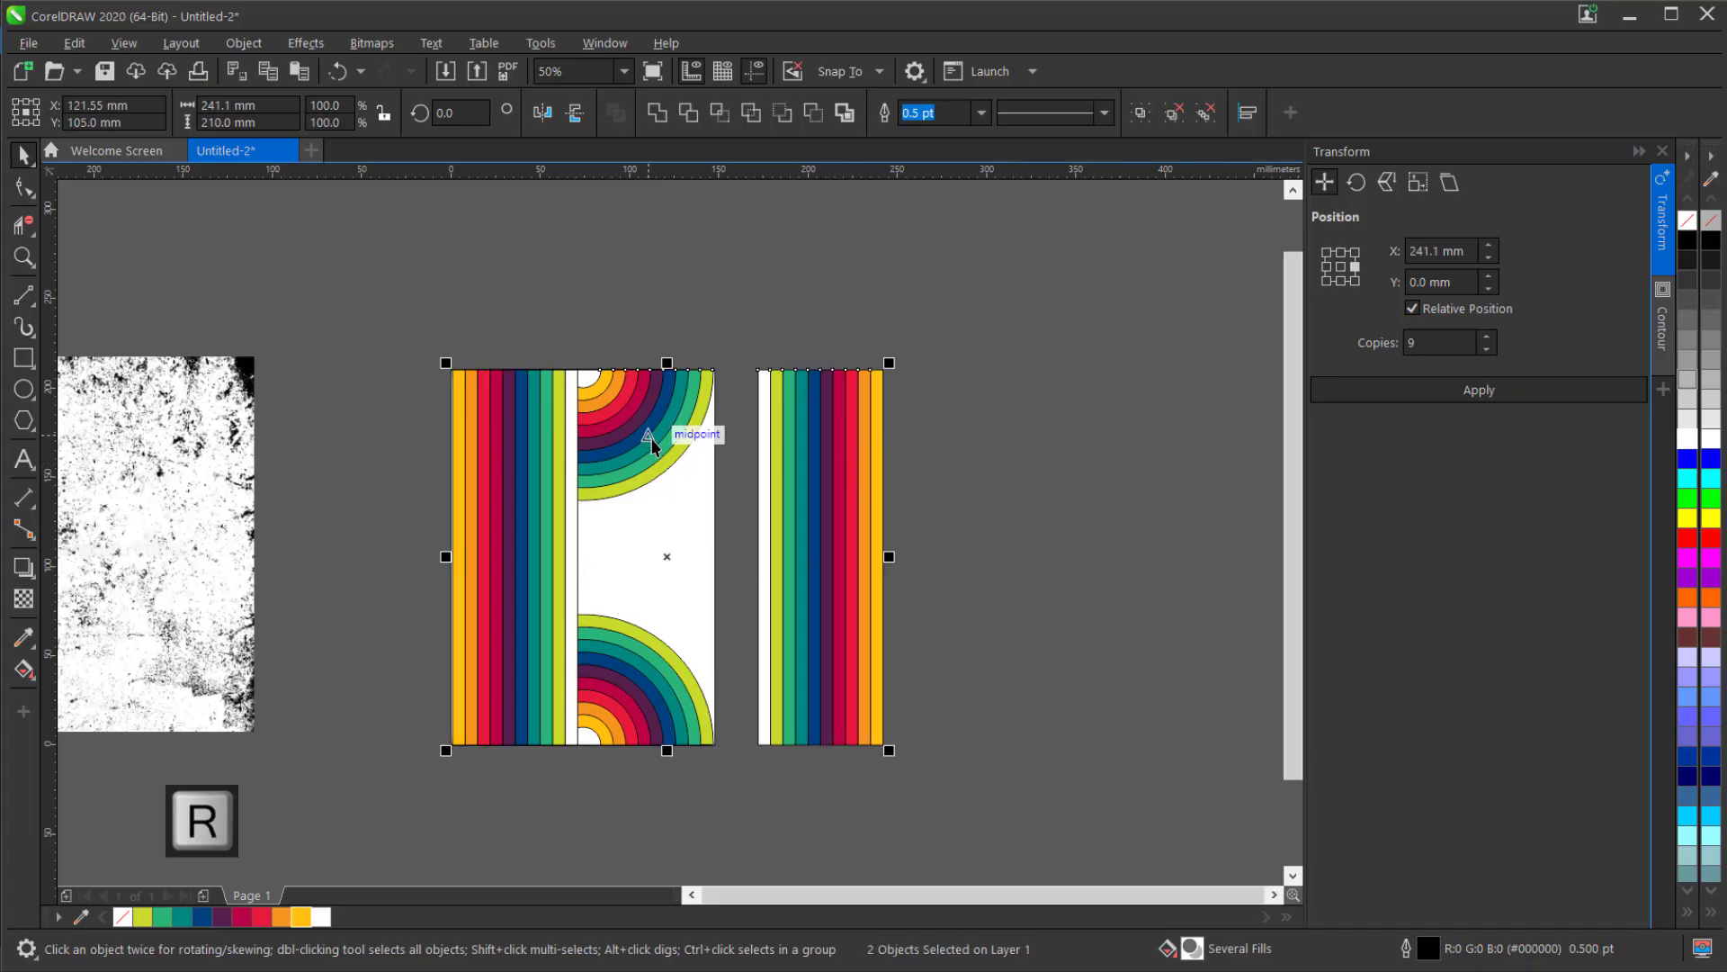
pyautogui.click(819, 496)
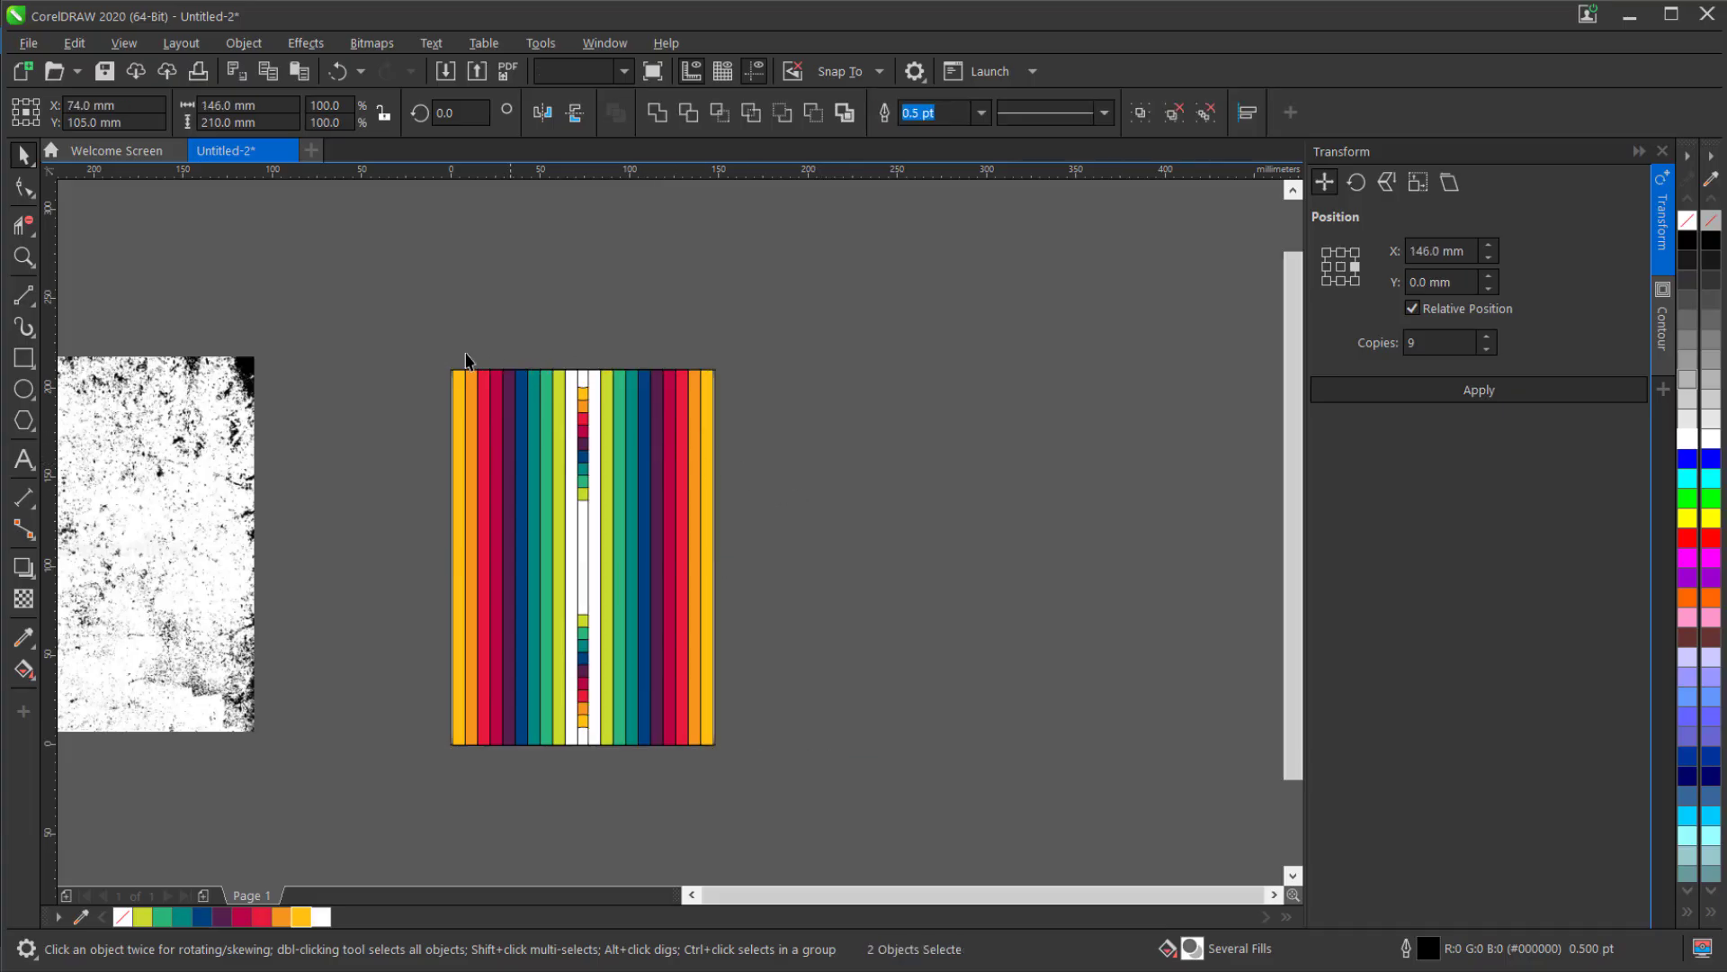
# Bring the upper and lower half-circle groups in front of the vertical strips.
pyautogui.moveTo(412, 333); pyautogui.dragTo(812, 547)
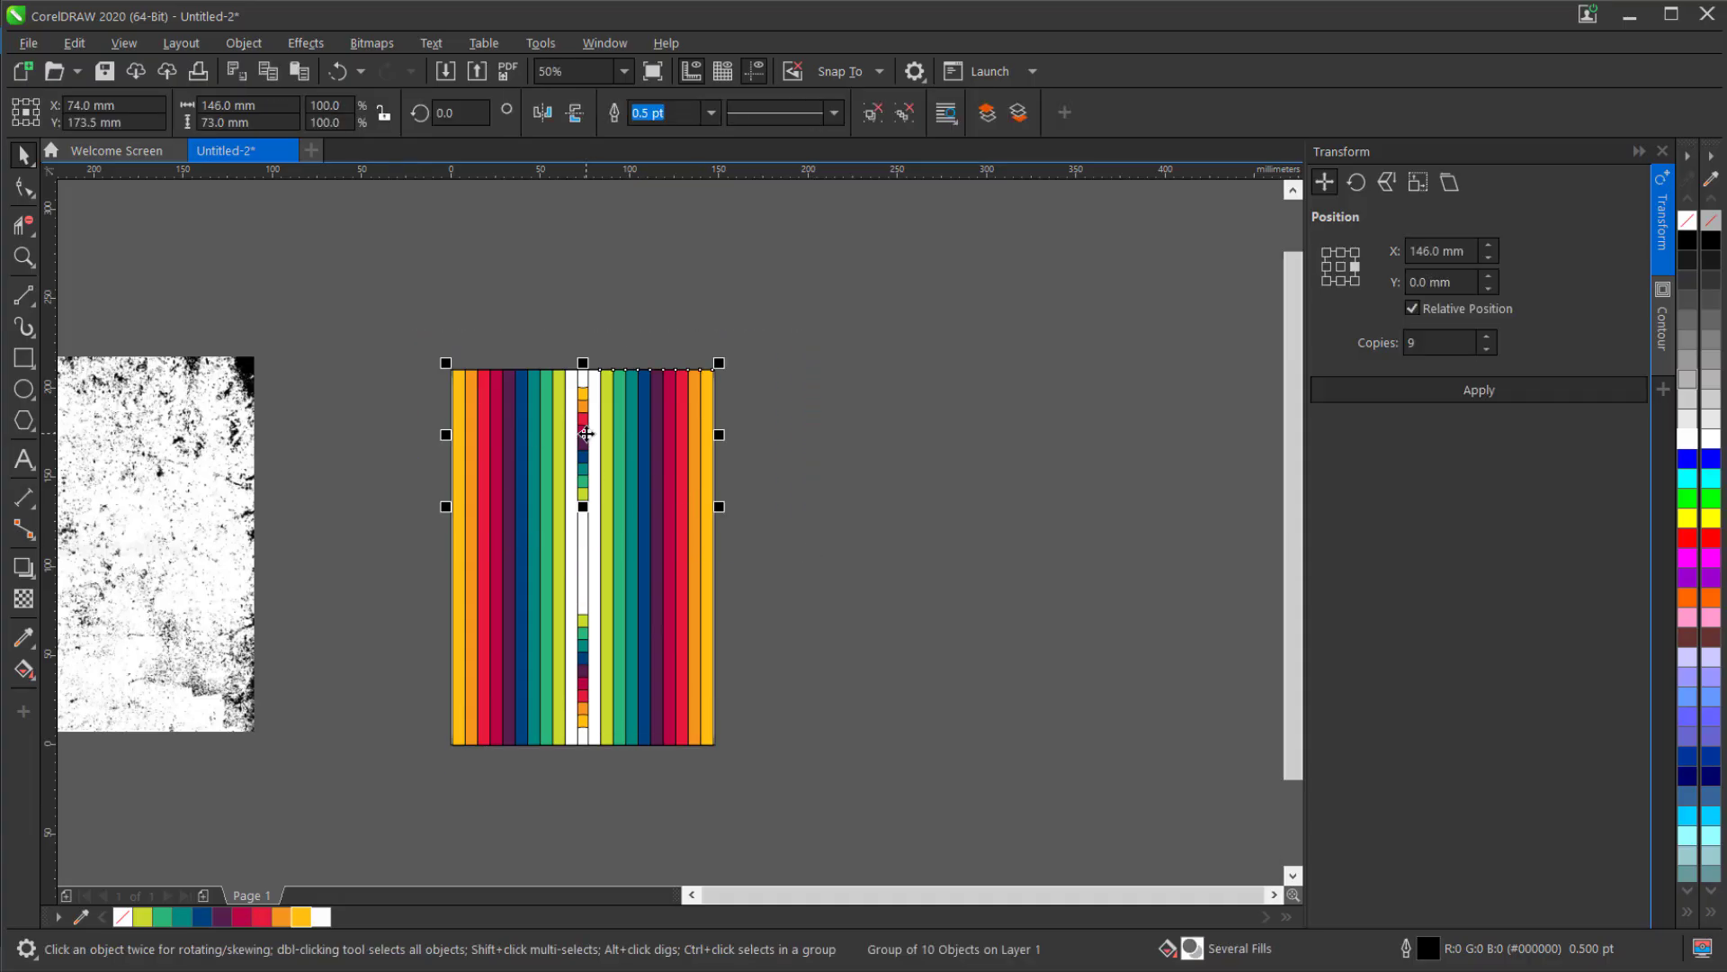
pyautogui.hotkey('shift', 'Home')
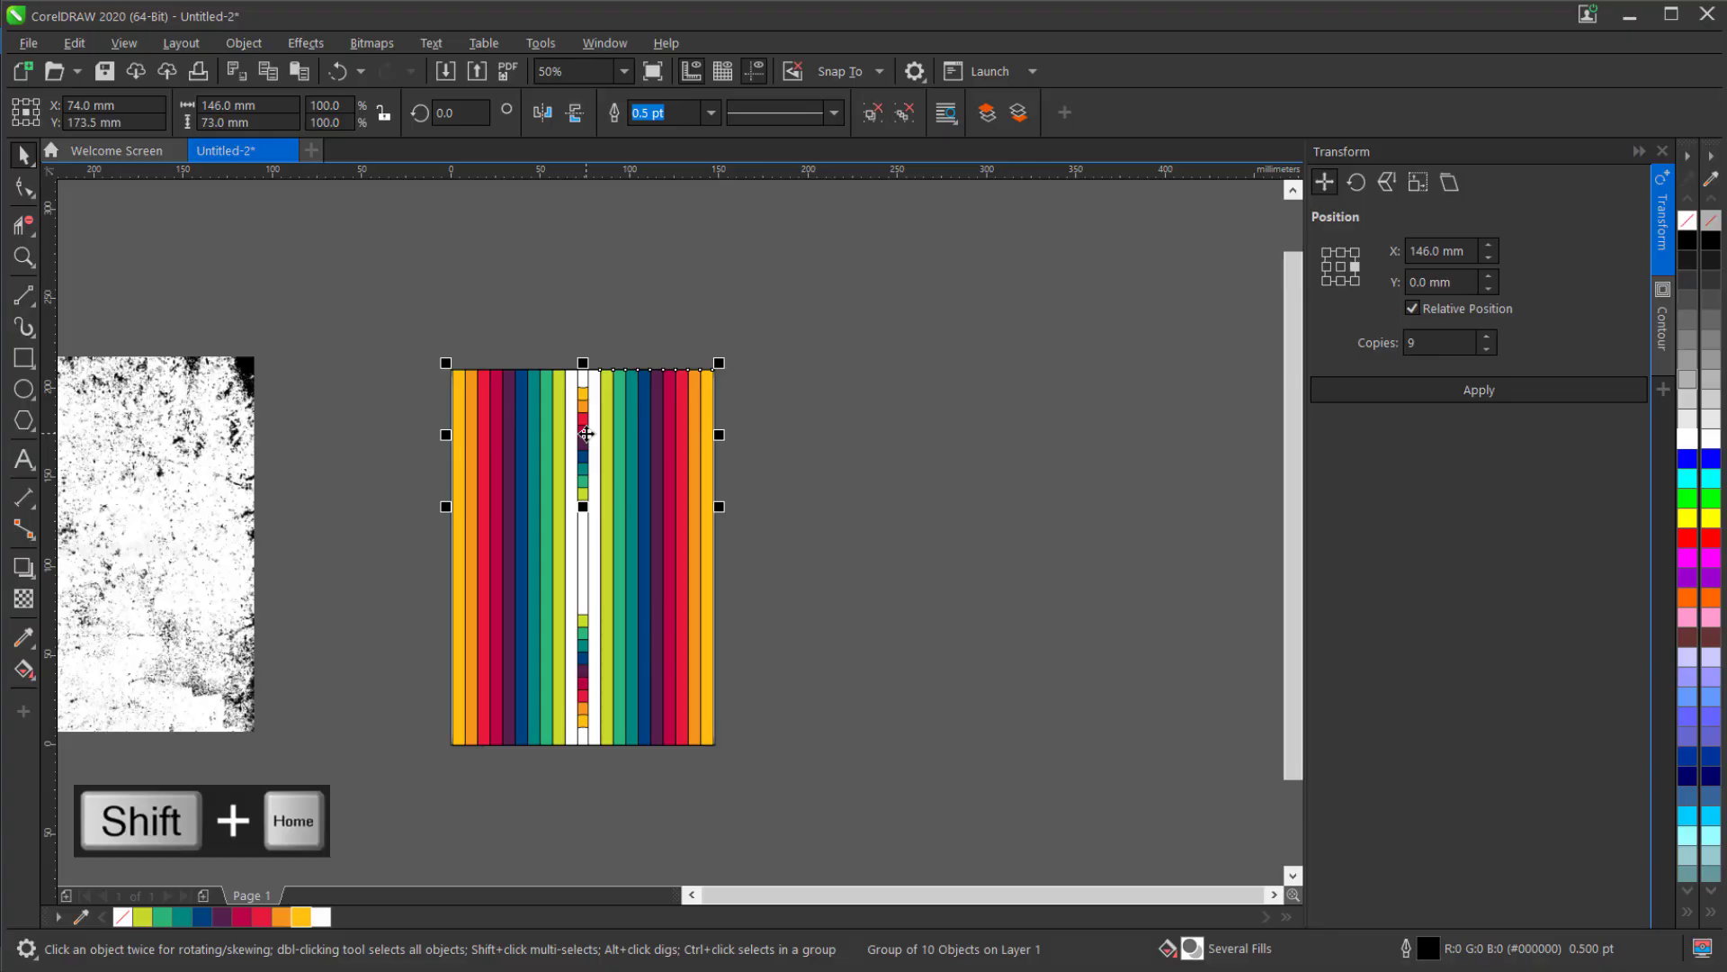
pyautogui.moveTo(376, 553); pyautogui.dragTo(800, 823)
pyautogui.hotkey('shift', 'Home')
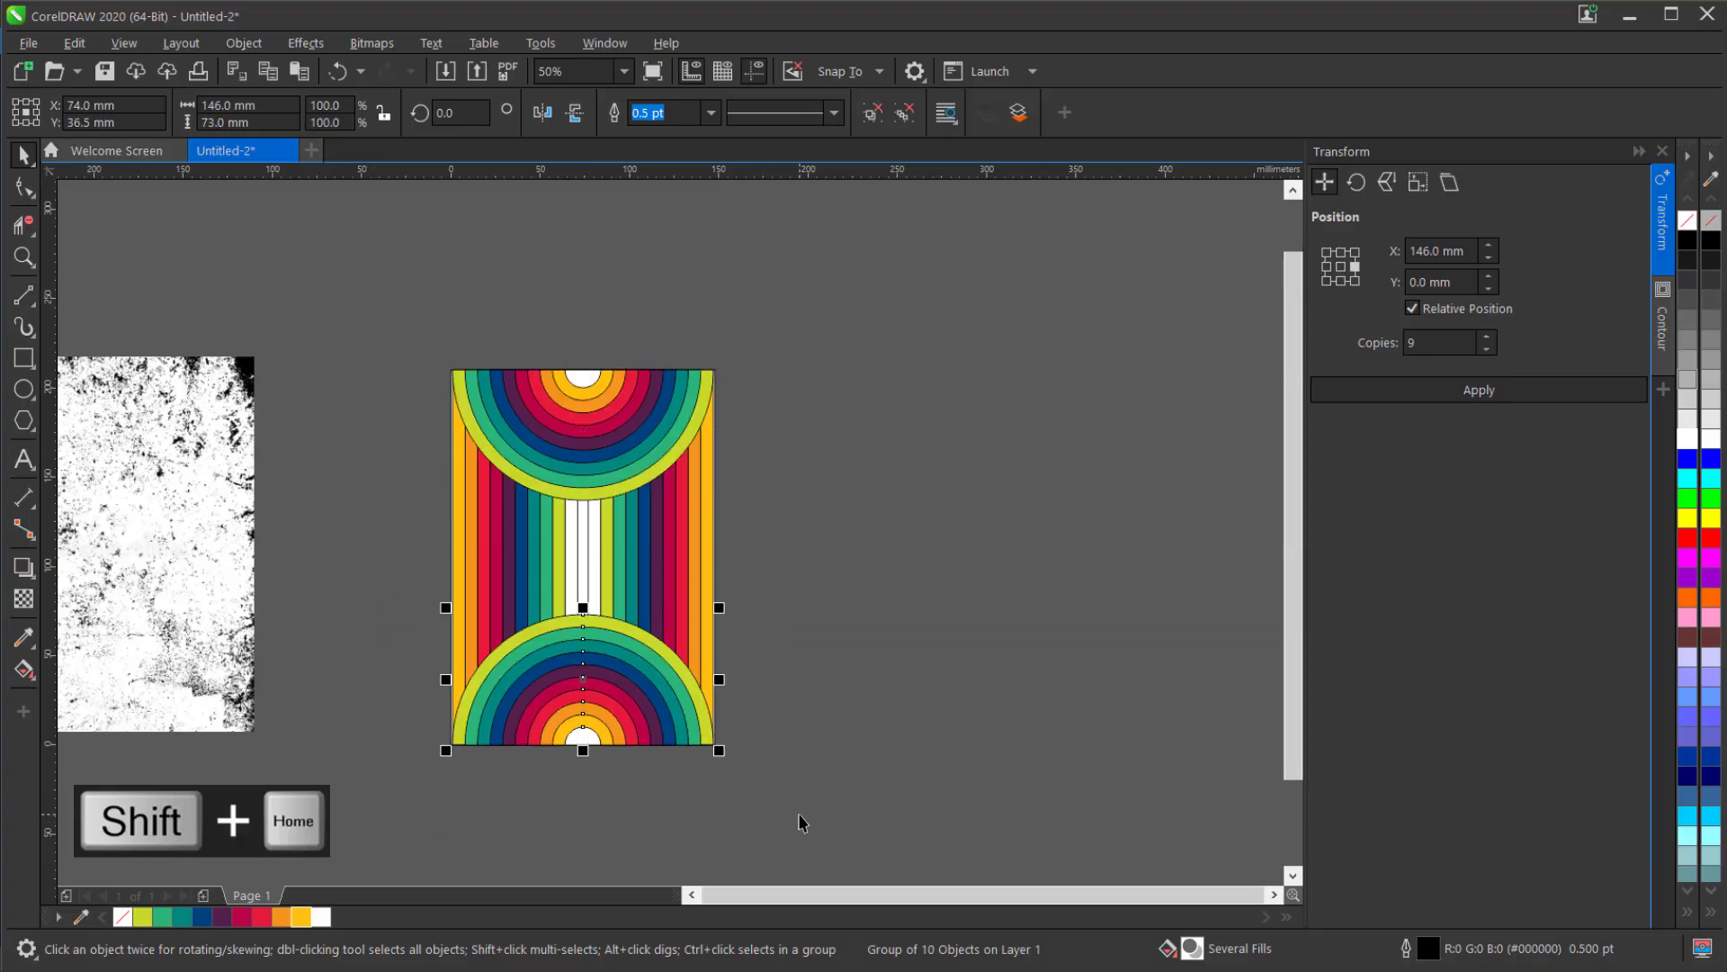
pyautogui.click(815, 631)
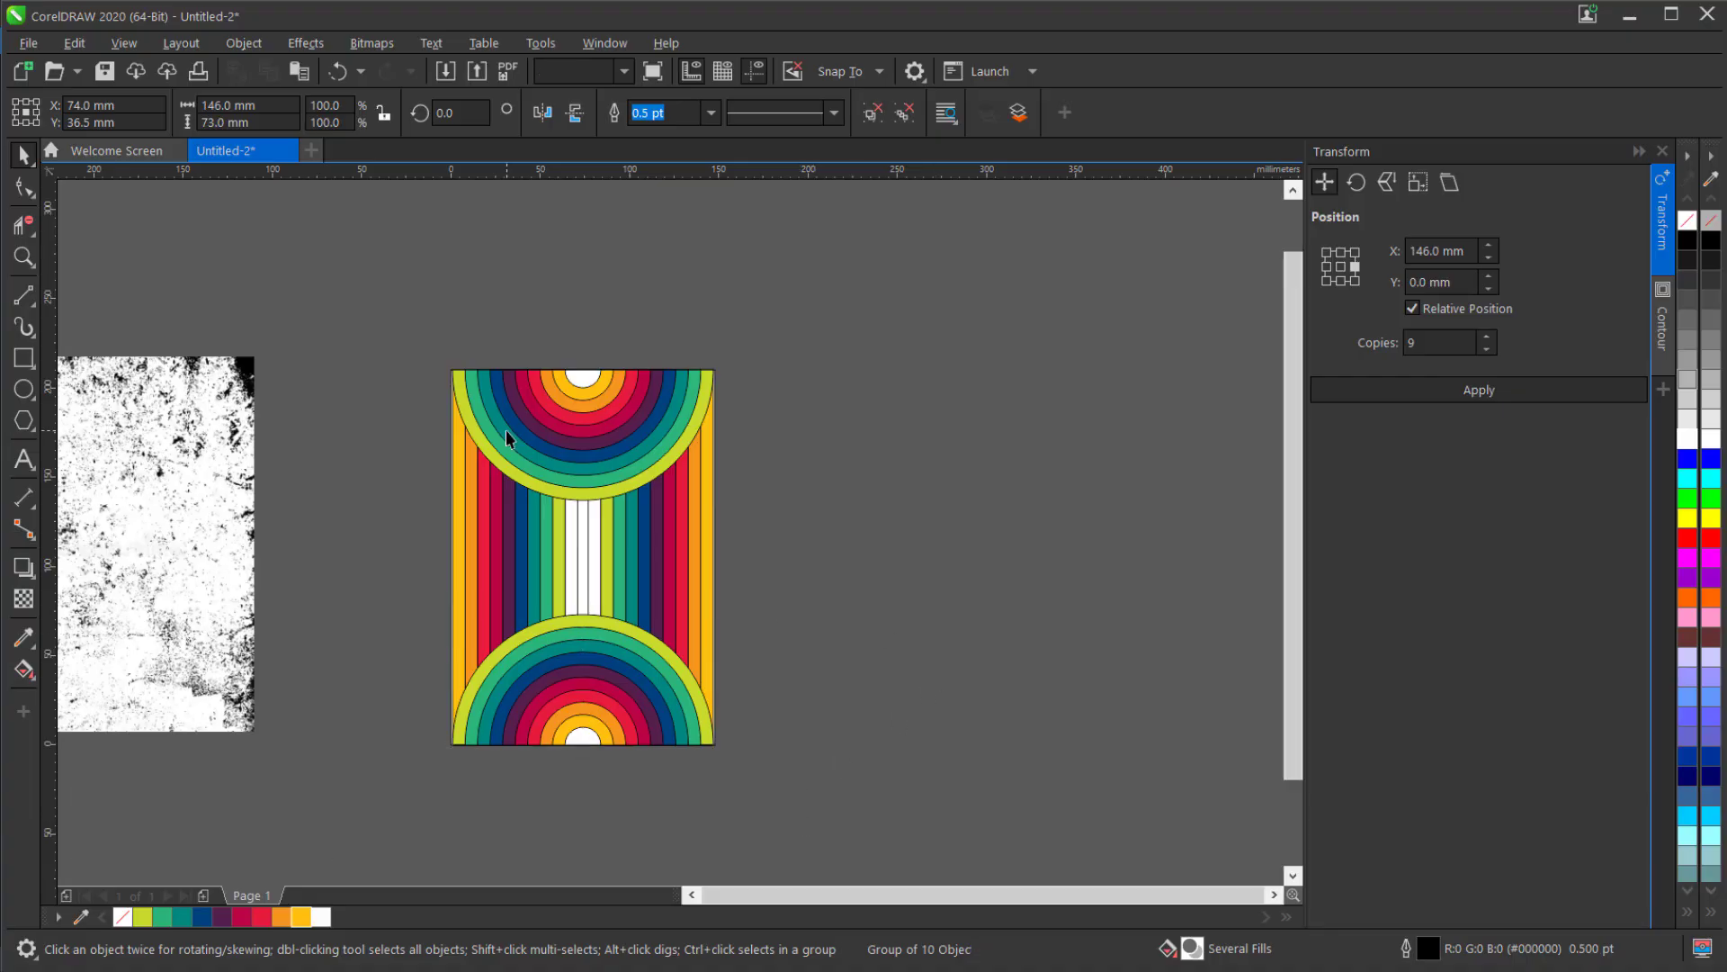
# Bring the black-and-white grunge texture bitmap in front of all other objects.
pyautogui.click(220, 406)
pyautogui.rightClick(221, 405)
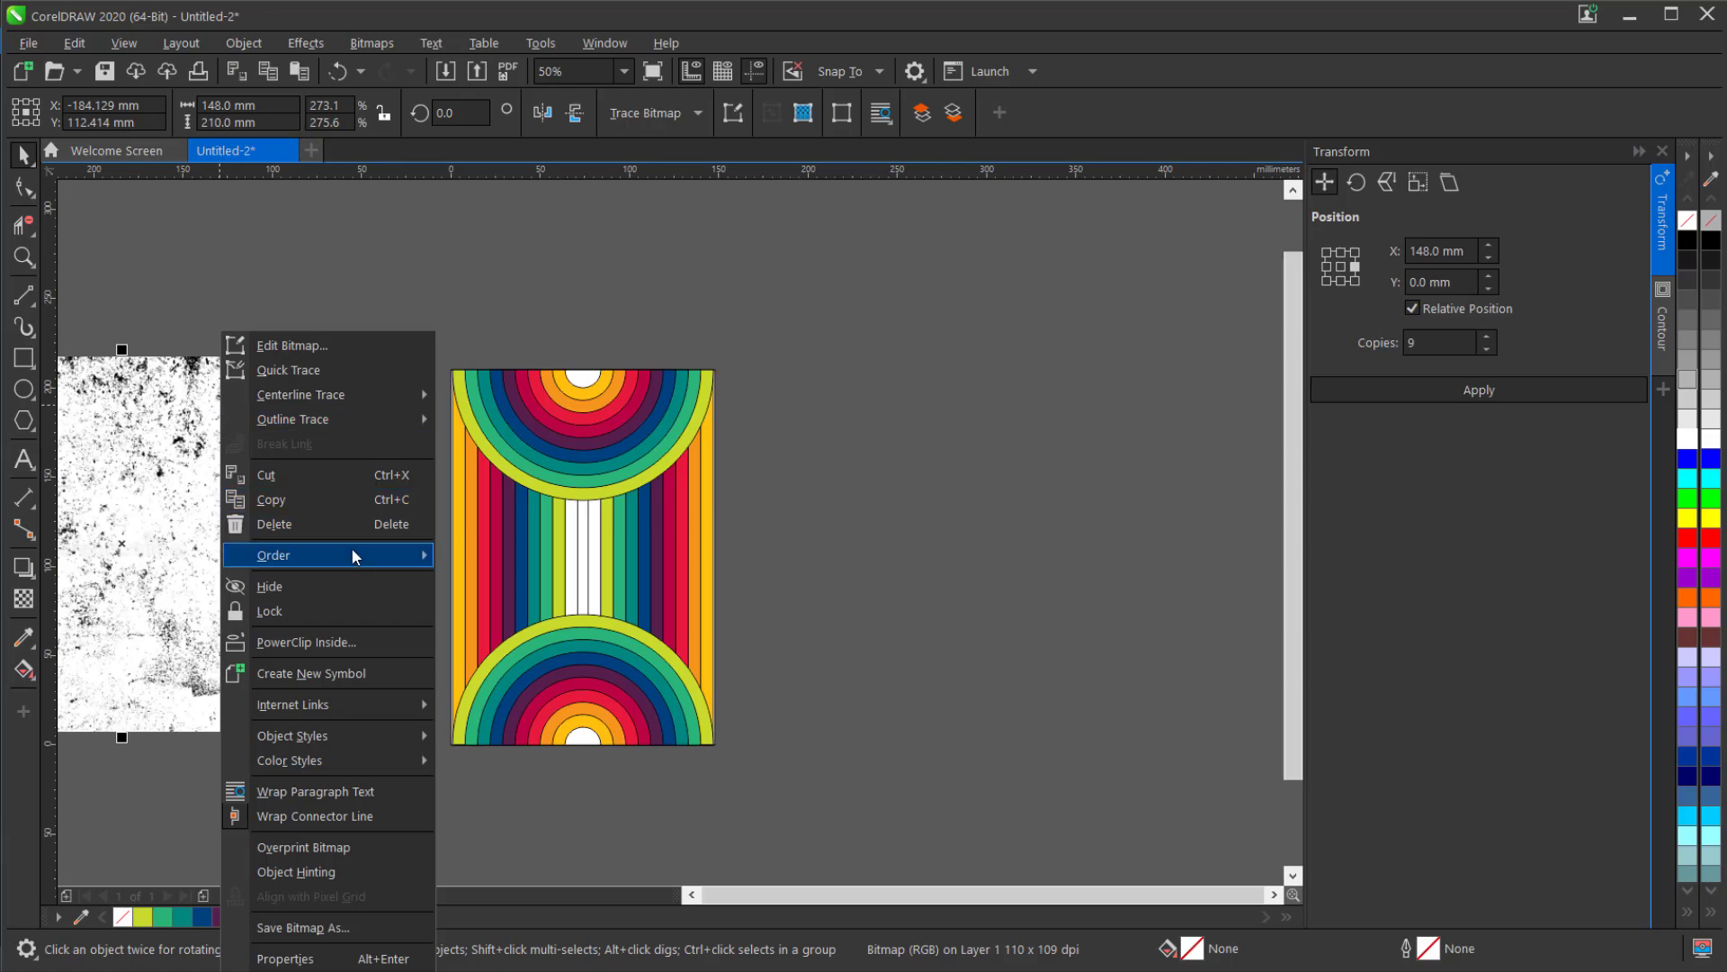
pyautogui.moveTo(350, 547)
pyautogui.click(492, 567)
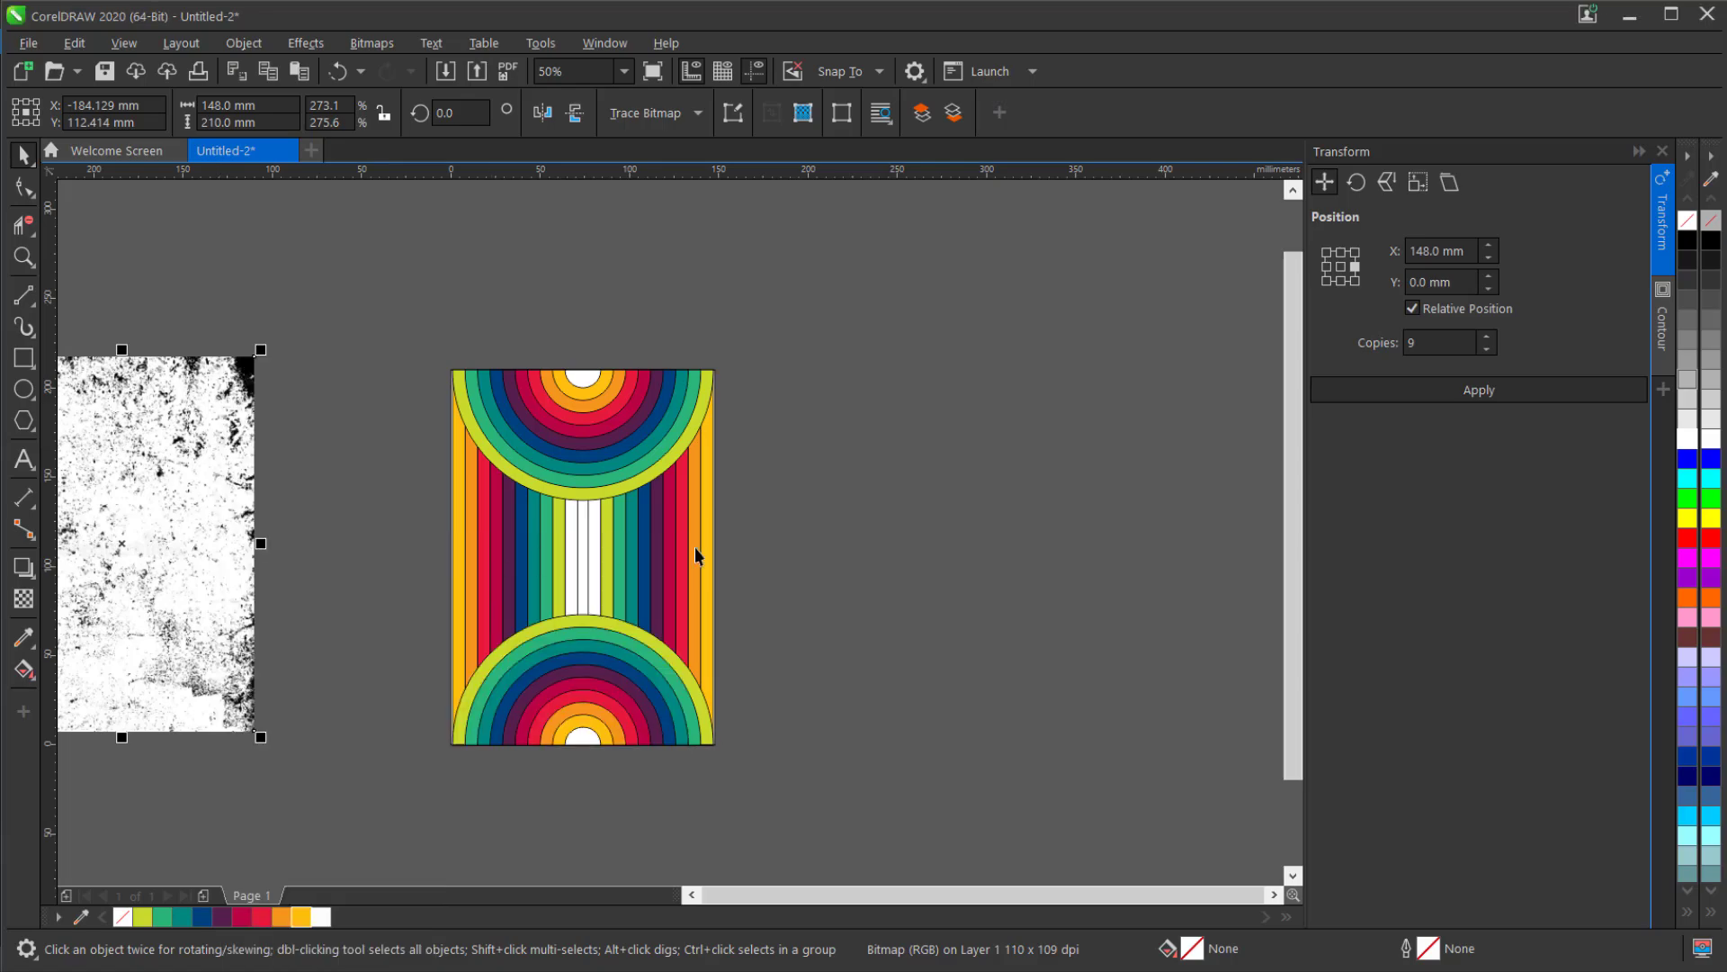
# Remove the outlines from the whole striped and half-circle design by setting the outline width to None.
pyautogui.moveTo(379, 316); pyautogui.dragTo(799, 823)
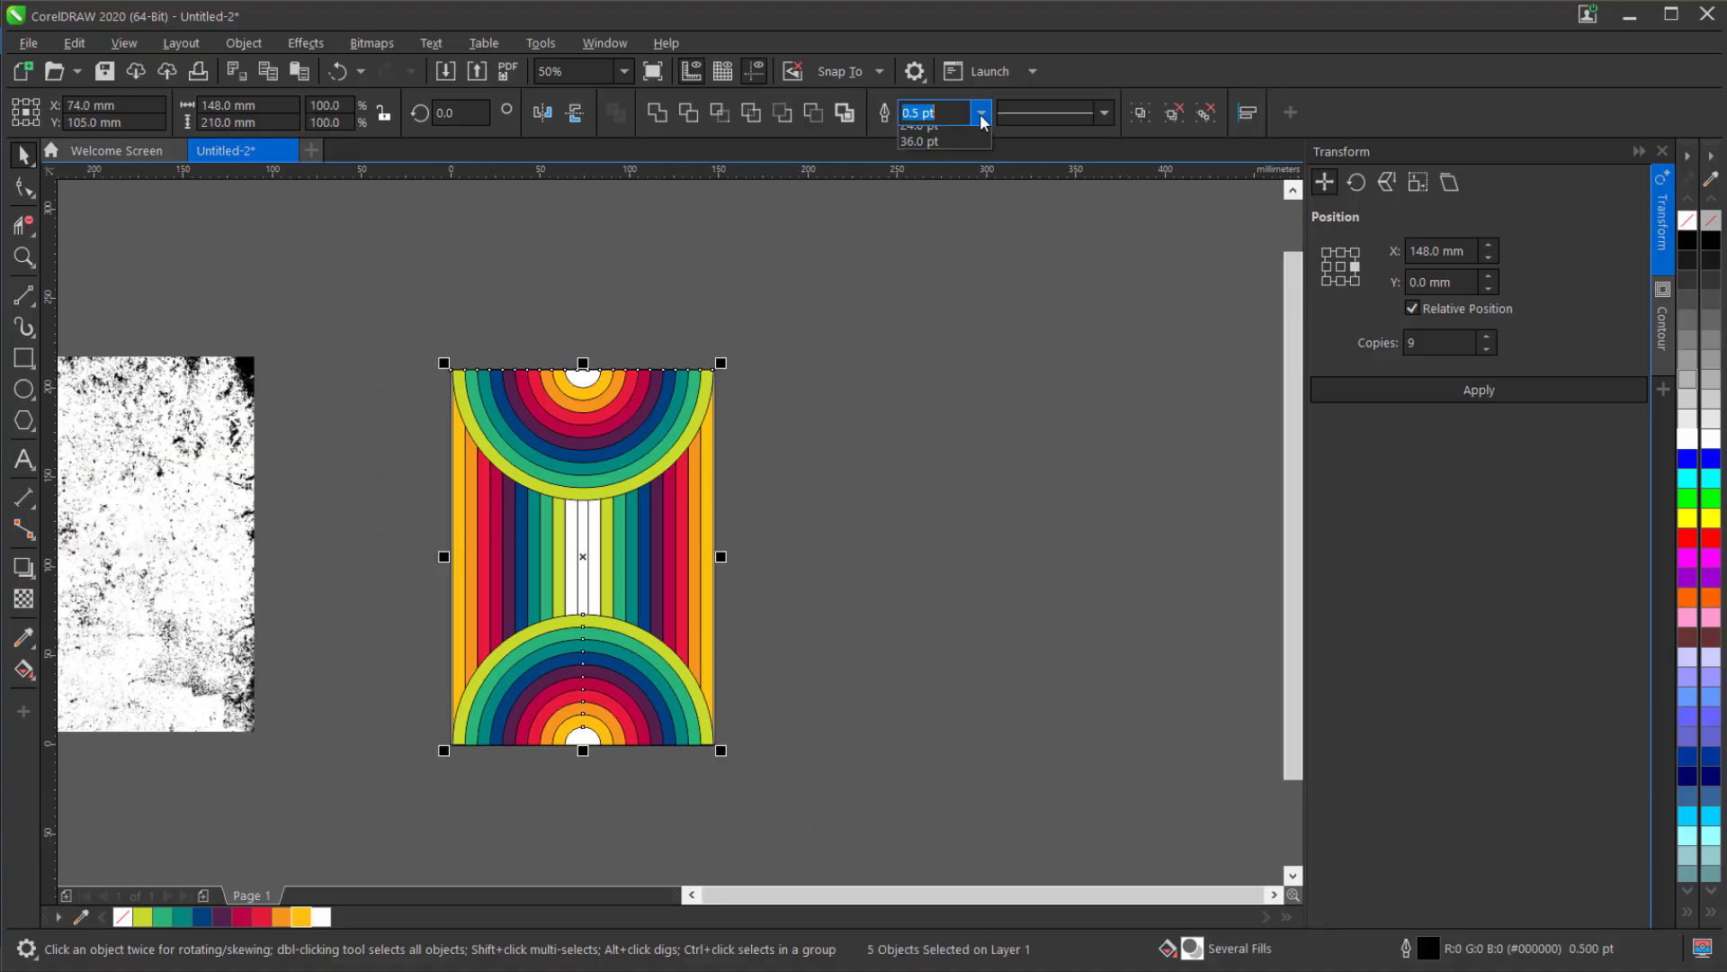
pyautogui.click(980, 113)
pyautogui.click(959, 142)
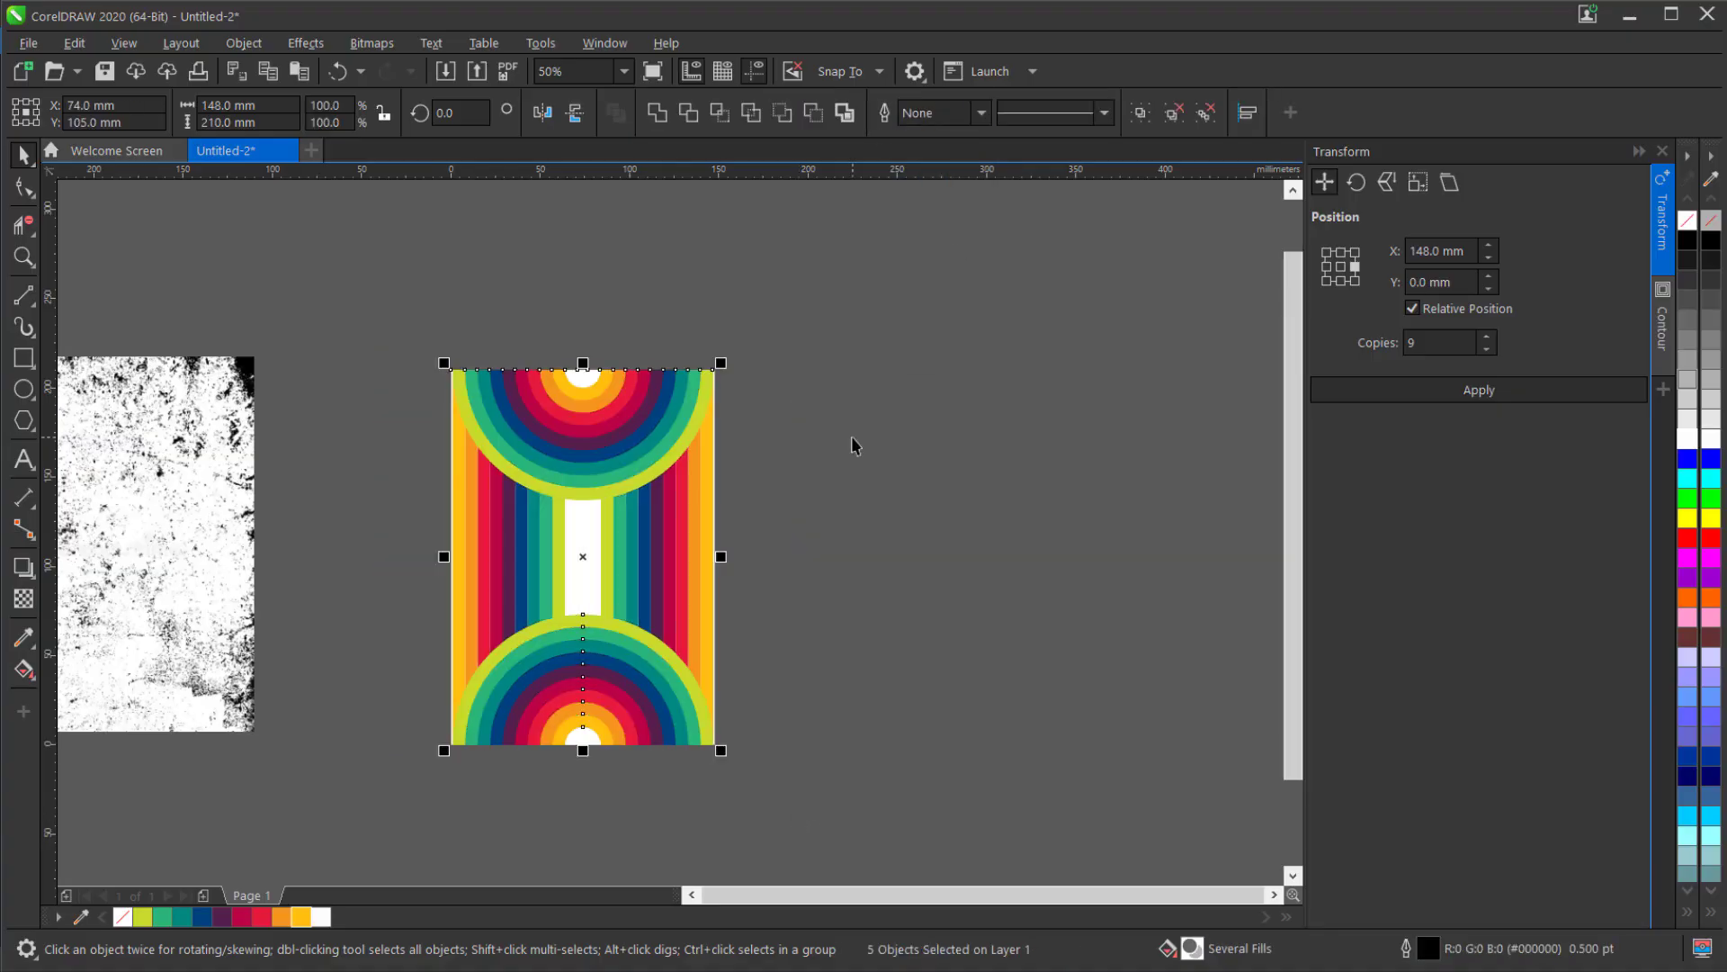
# Center the grunge texture bitmap on the page over the design and set its transparency merge mode to Multiply.
pyautogui.click(209, 527)
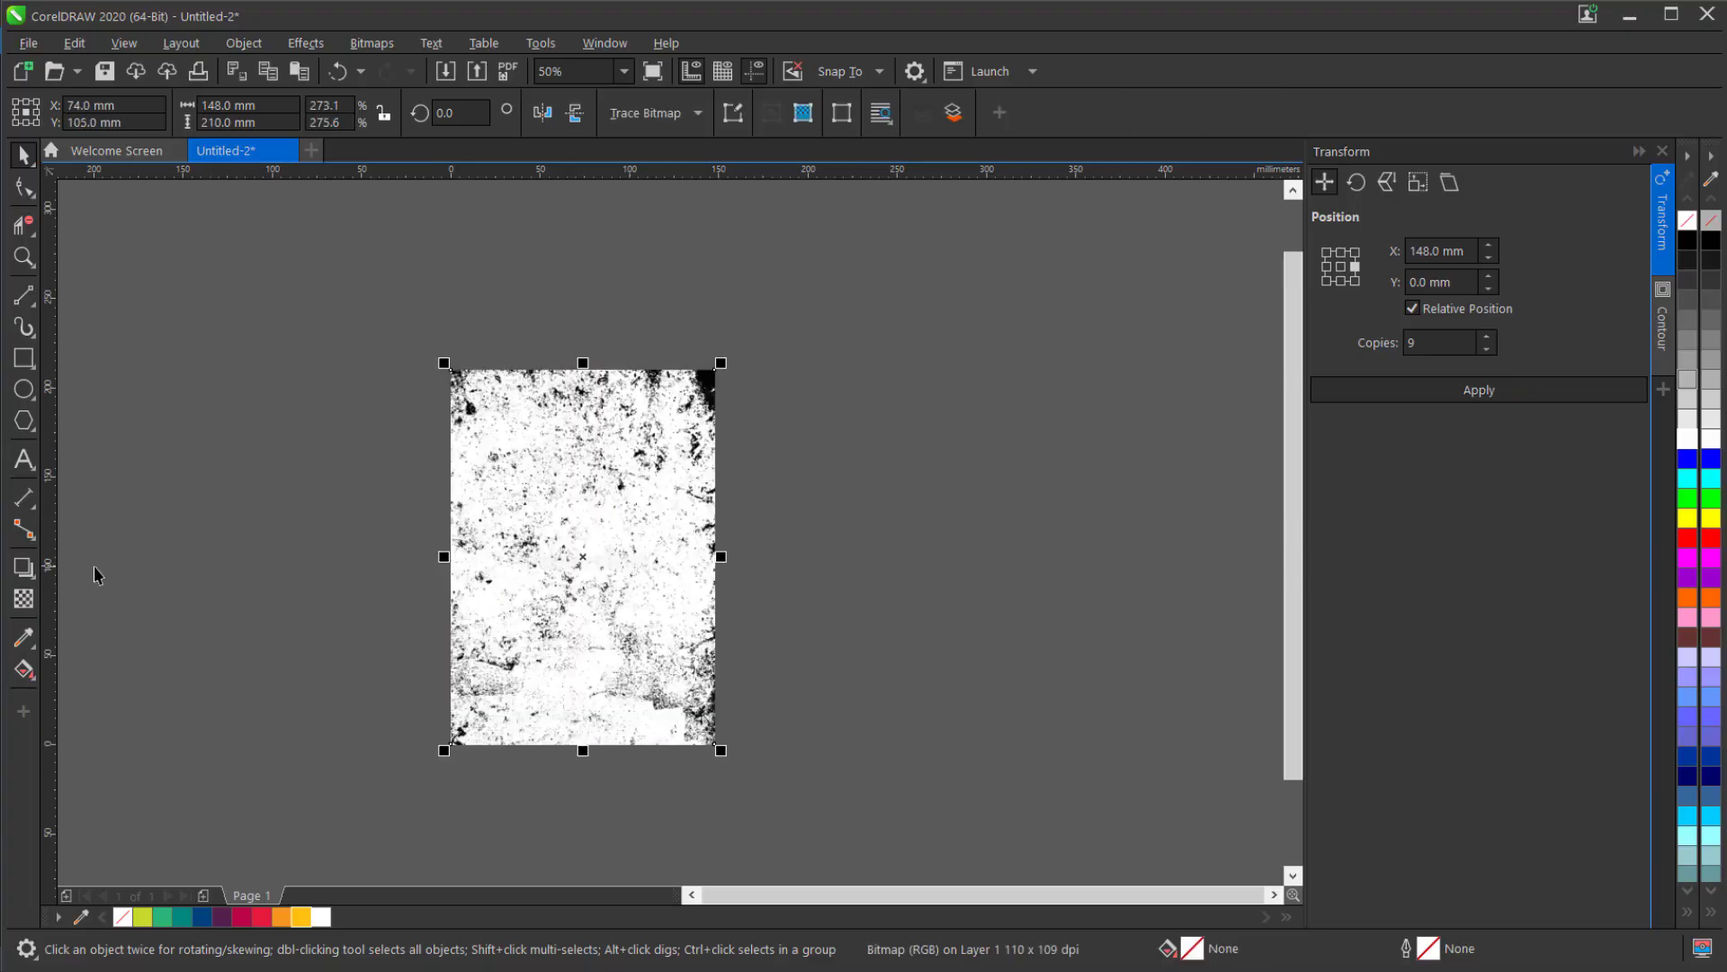
pyautogui.click(23, 600)
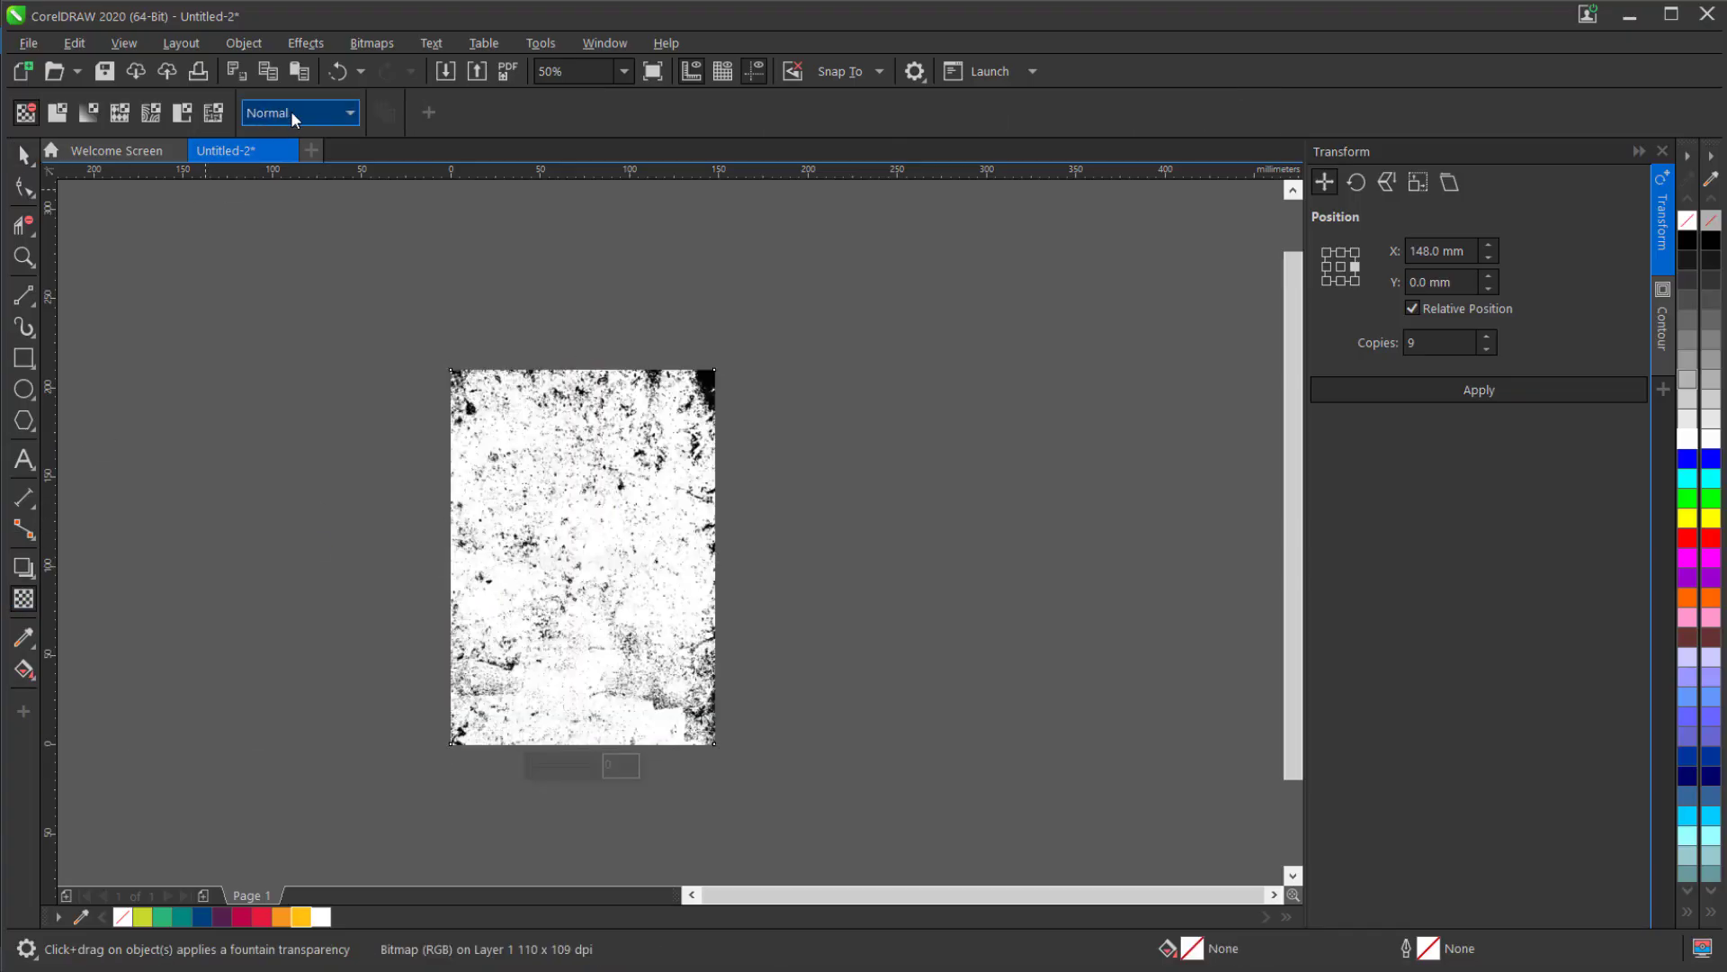
pyautogui.click(290, 111)
pyautogui.click(288, 225)
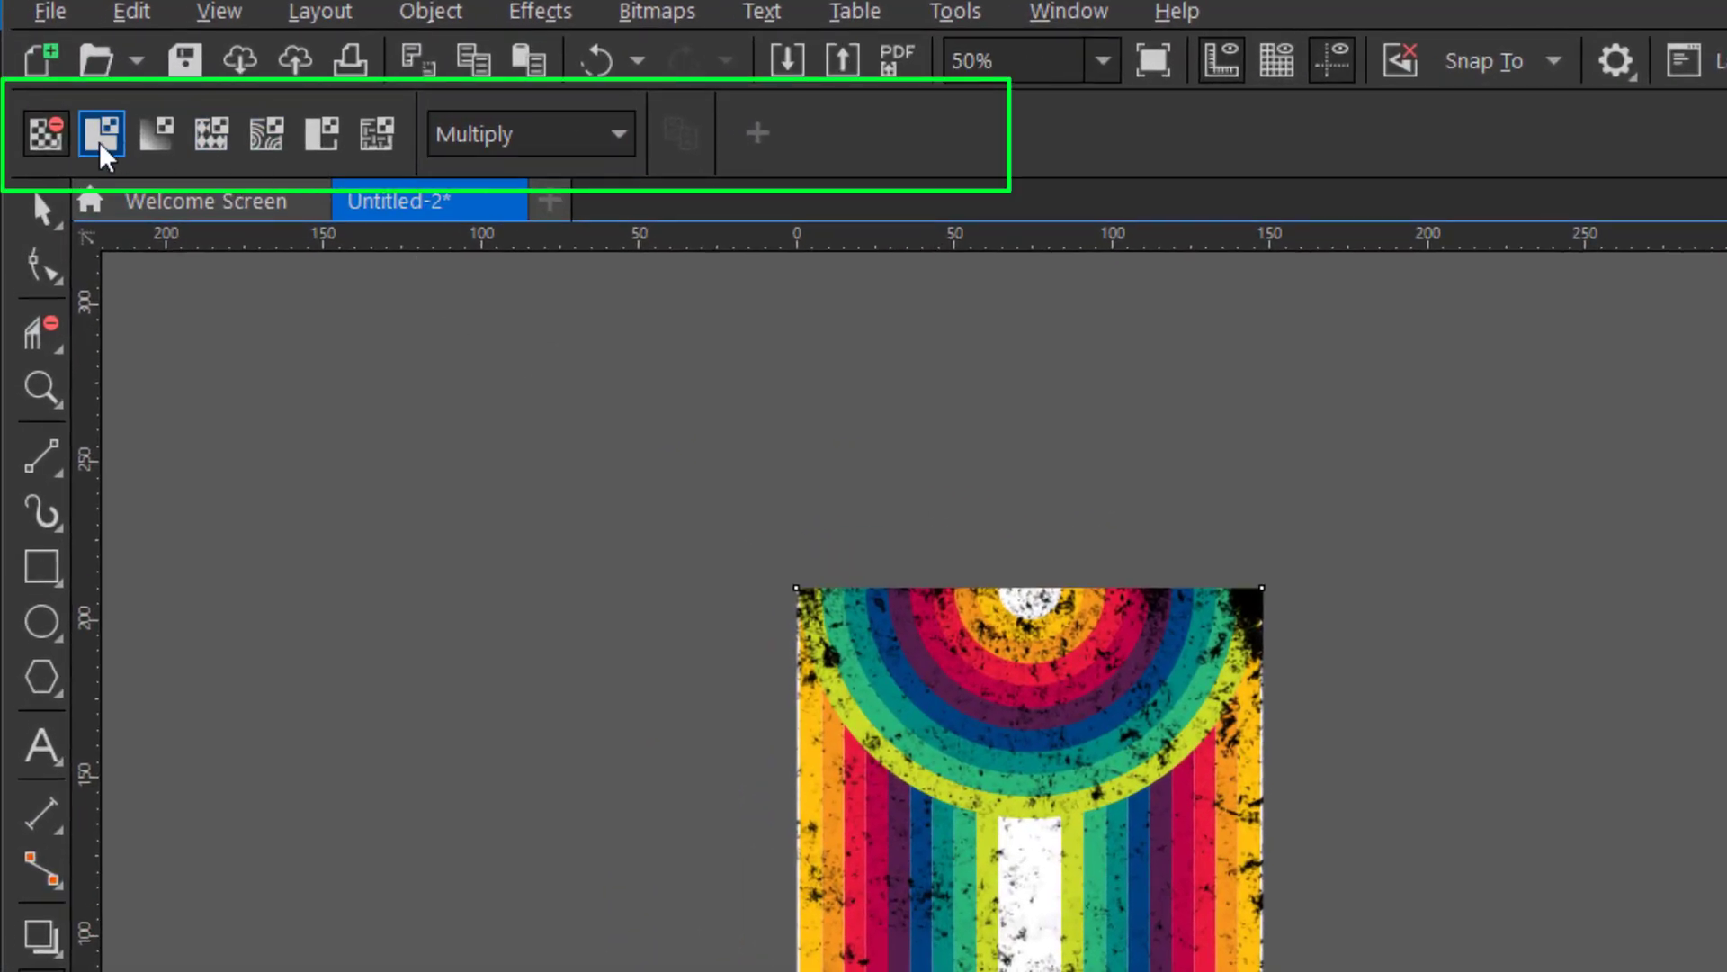
# Apply a uniform transparency of 70 to the grunge texture bitmap and inspect the complete design.
pyautogui.click(104, 135)
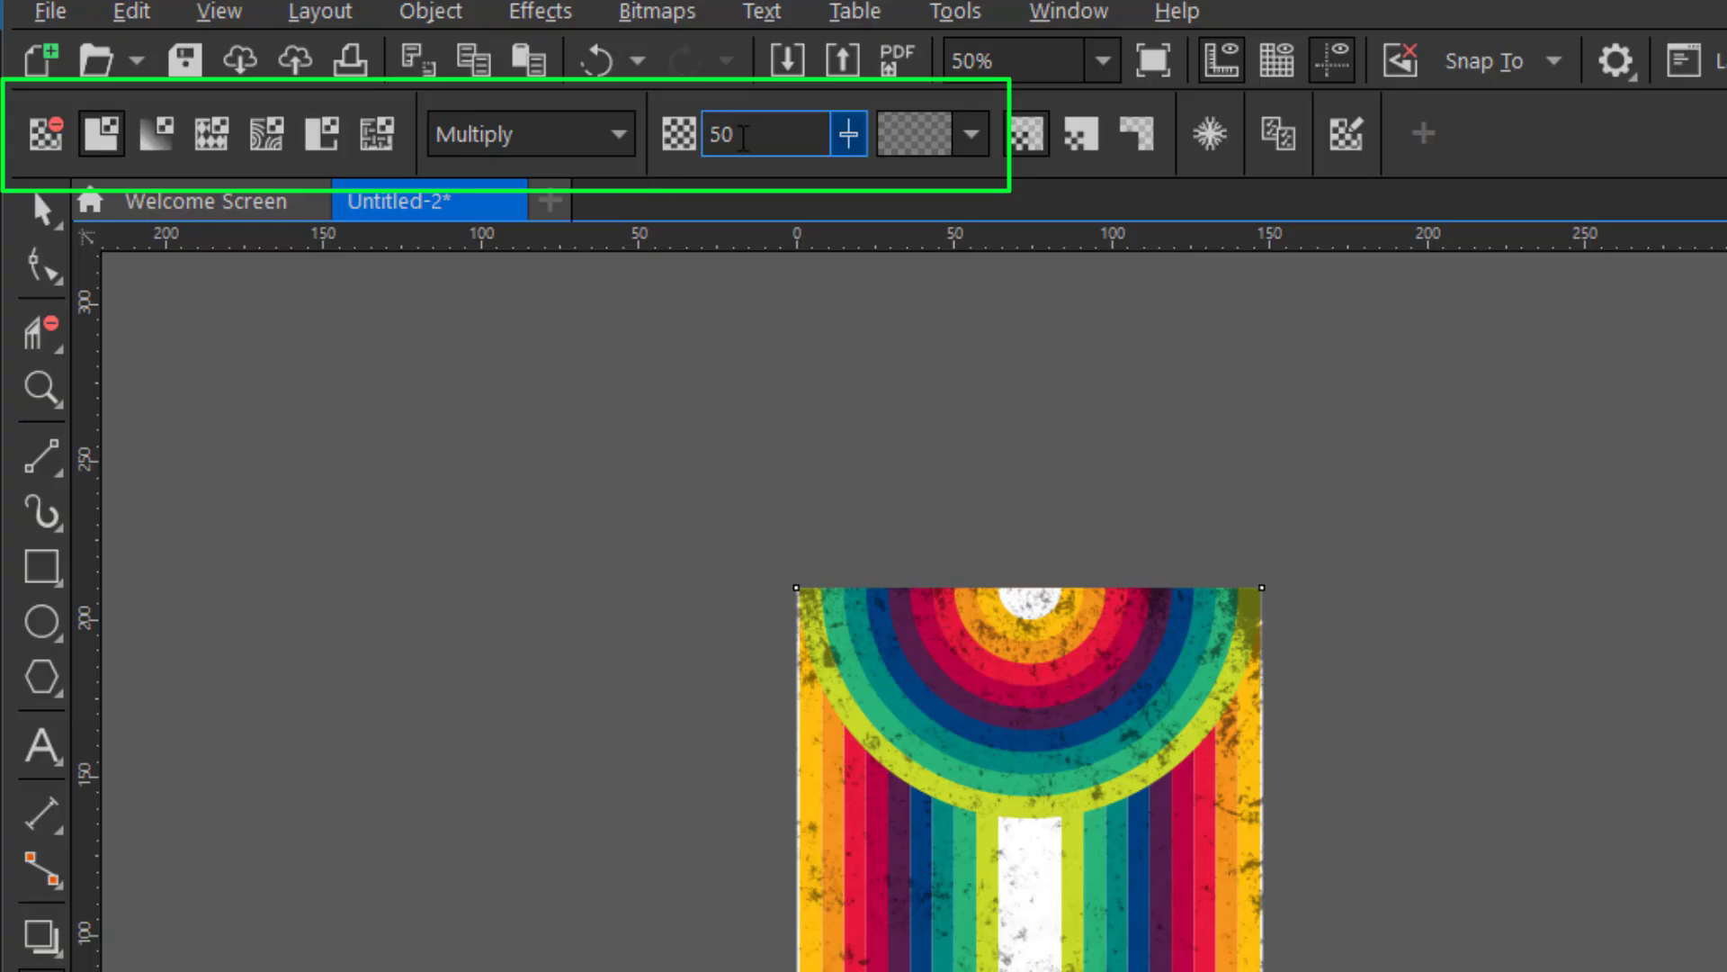
pyautogui.write('70')
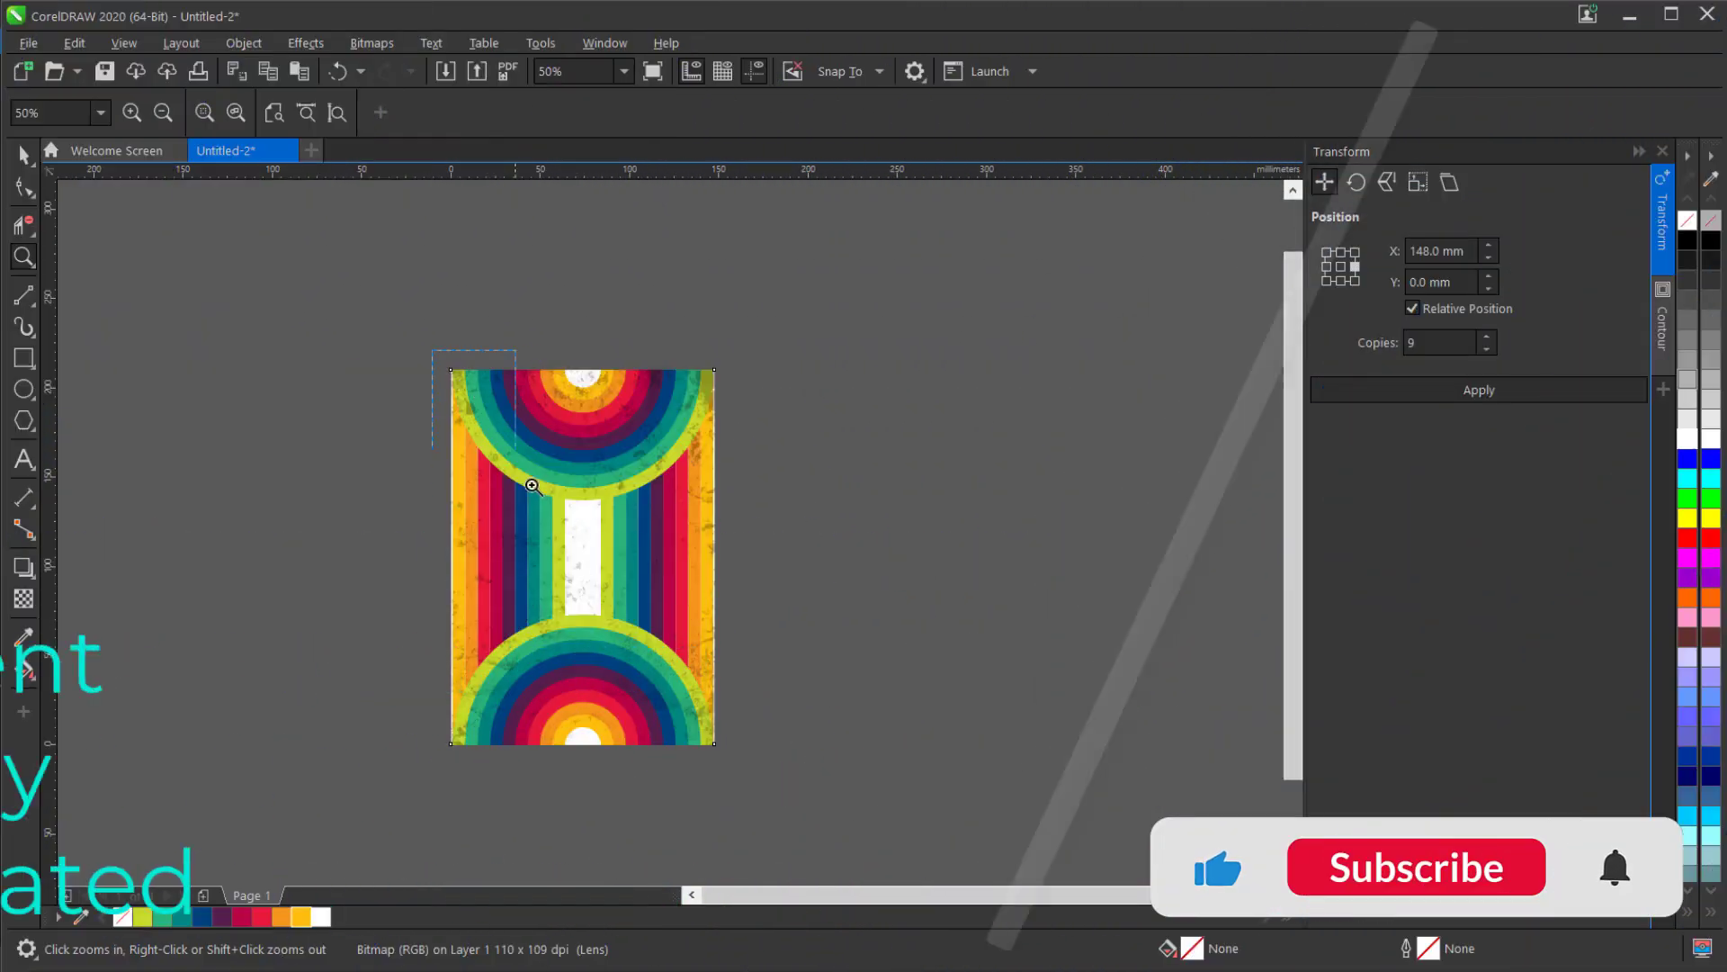
pyautogui.moveTo(712, 743); pyautogui.dragTo(721, 752)
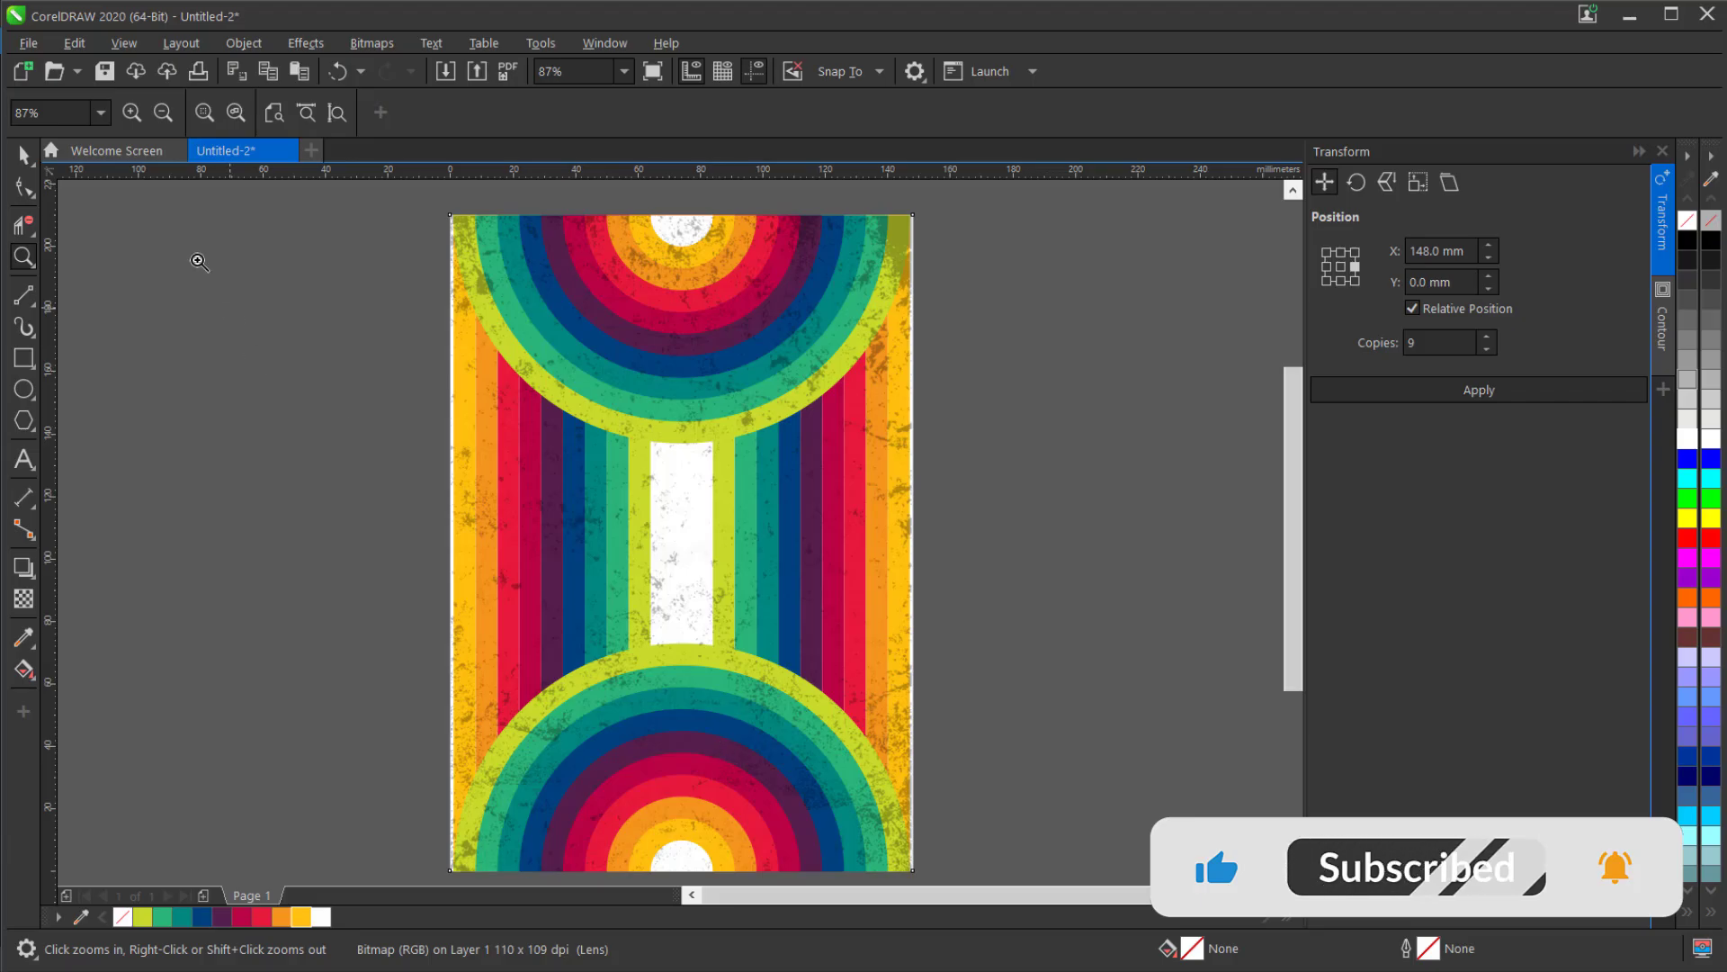